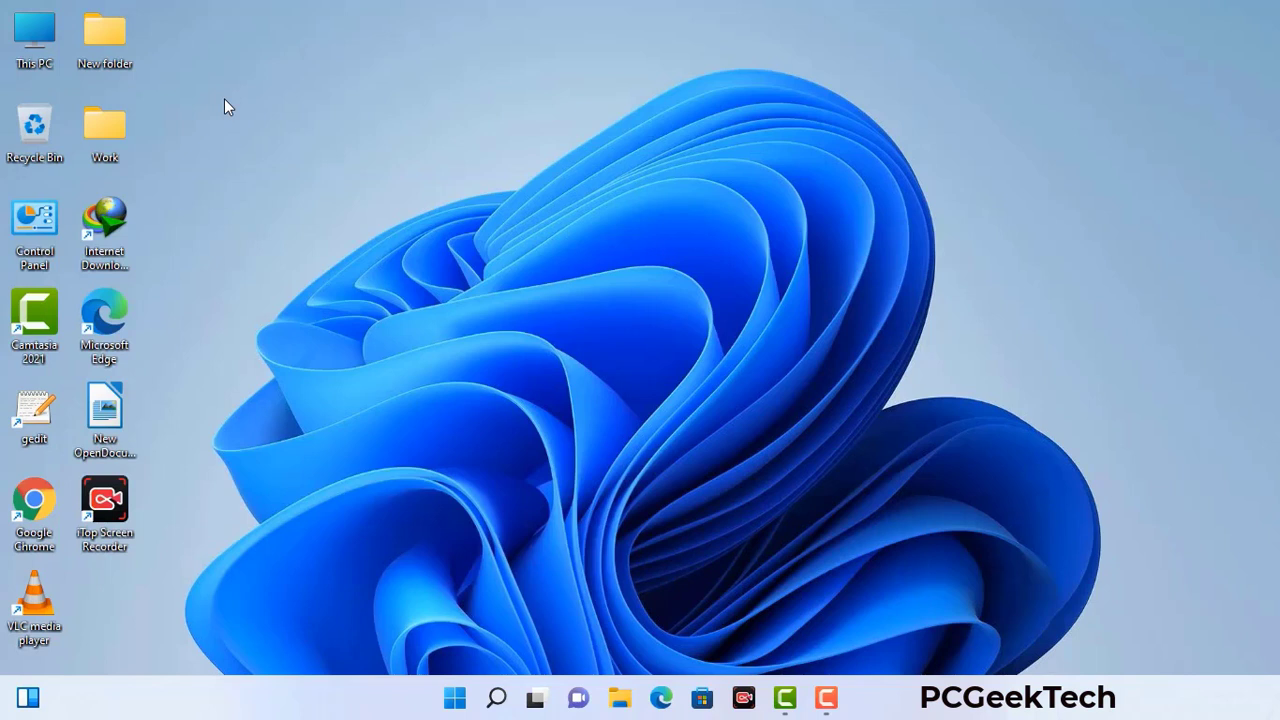
Step: Open System Configuration by running msconfig
key("super+r")
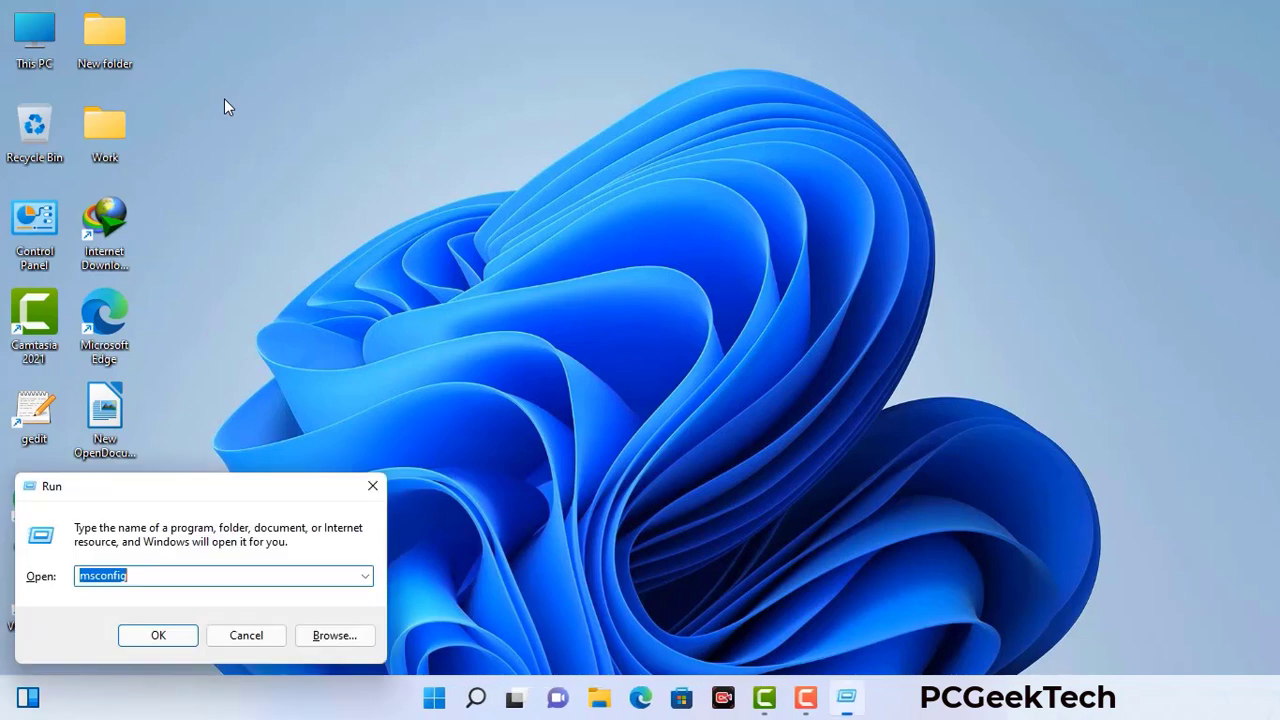
left_click_drag(218, 486, 562, 158)
left_click(509, 249)
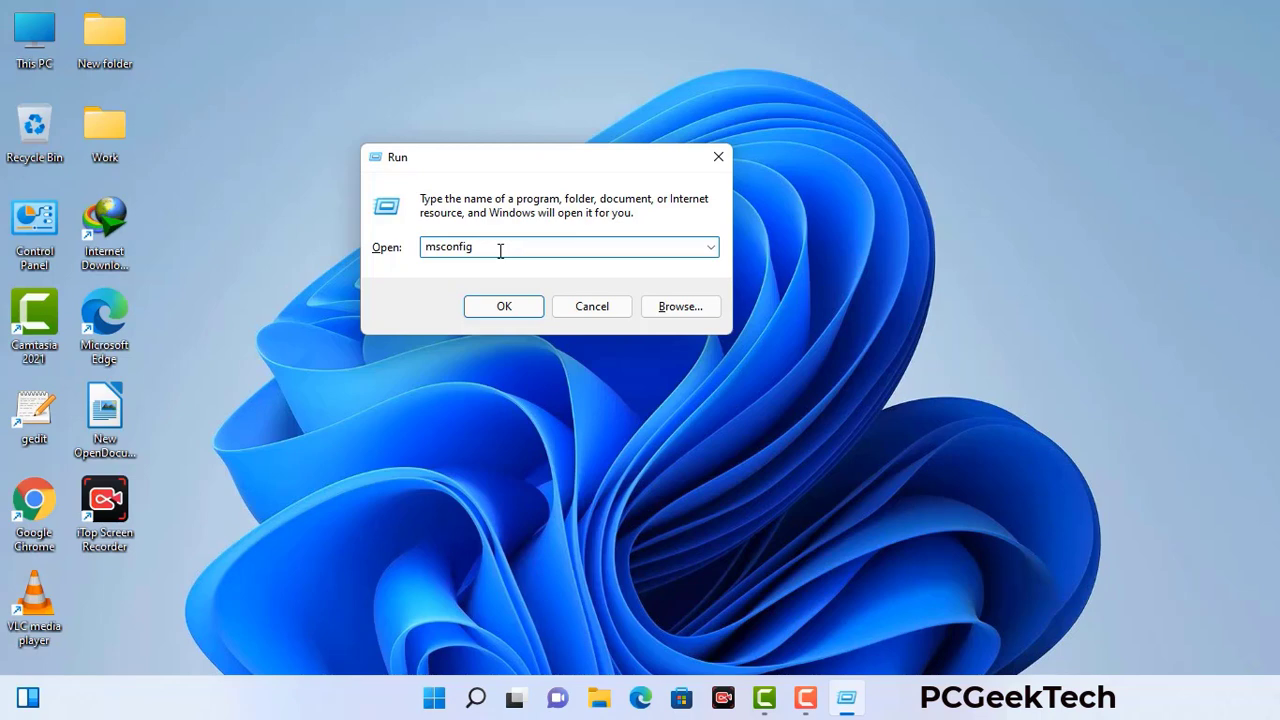
left_click(494, 312)
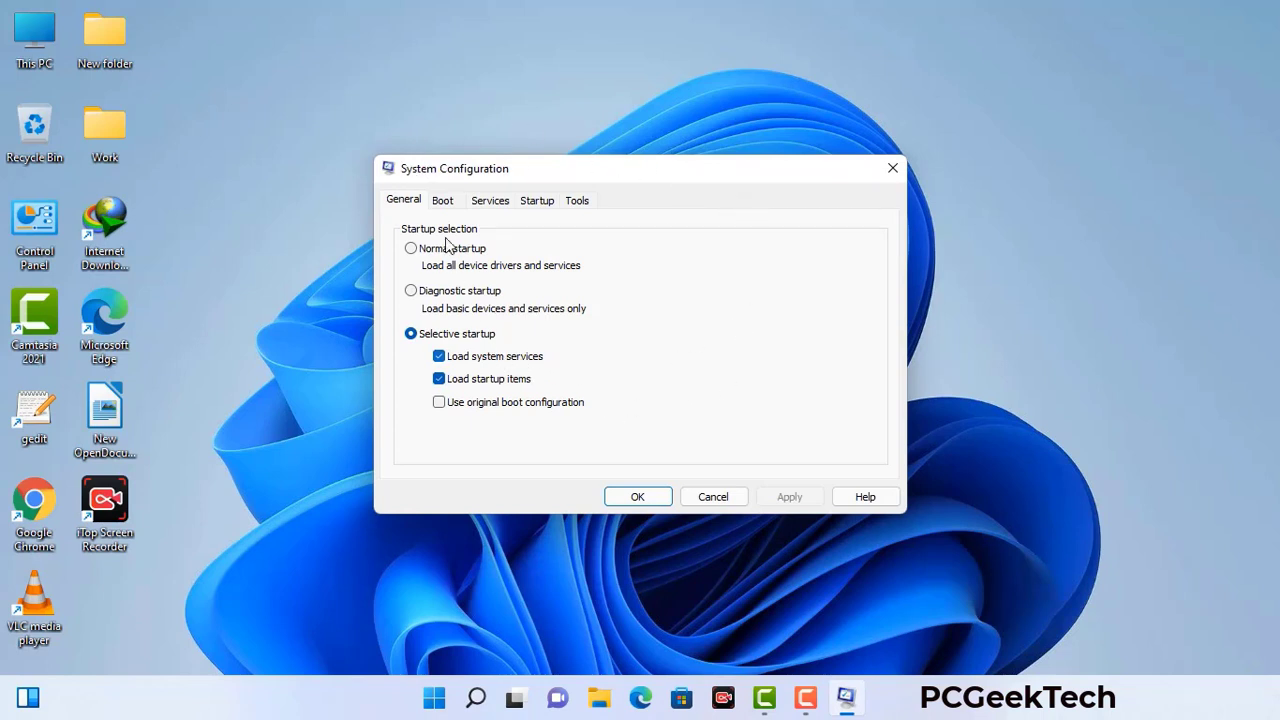
Step: Enable Safe boot with the Network option in the boot settings and apply the change
left_click(446, 204)
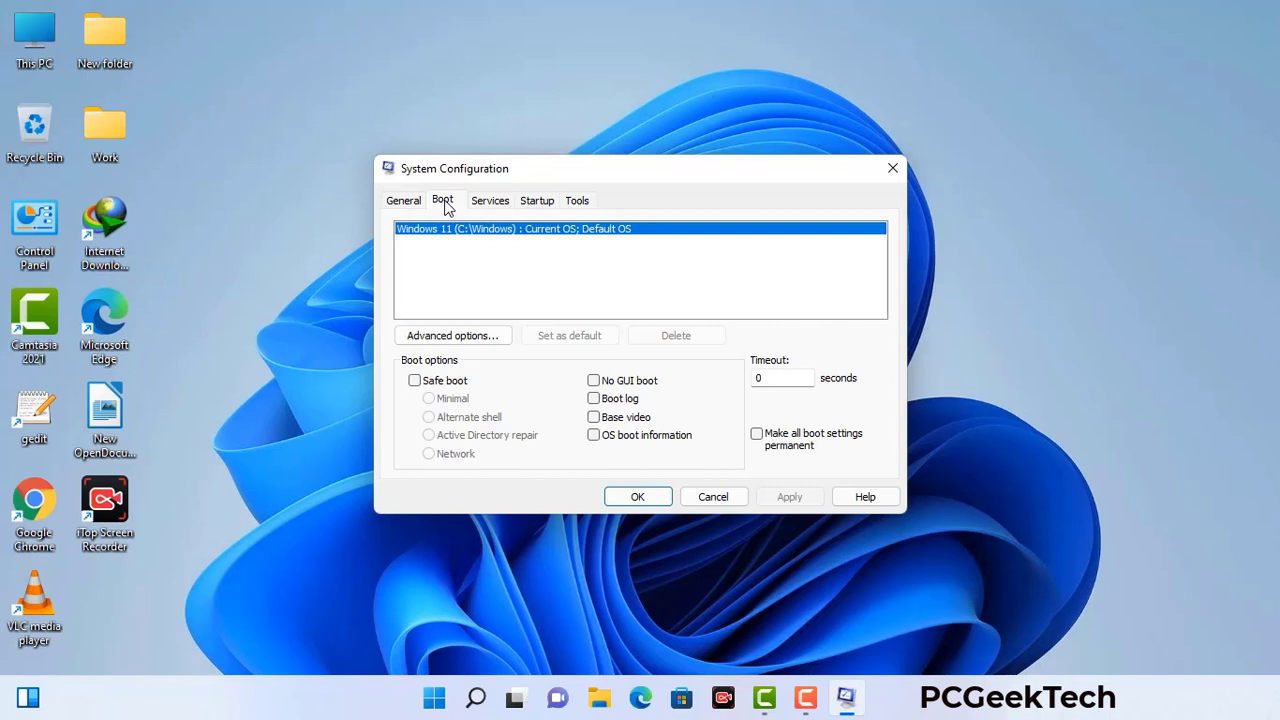
left_click(414, 381)
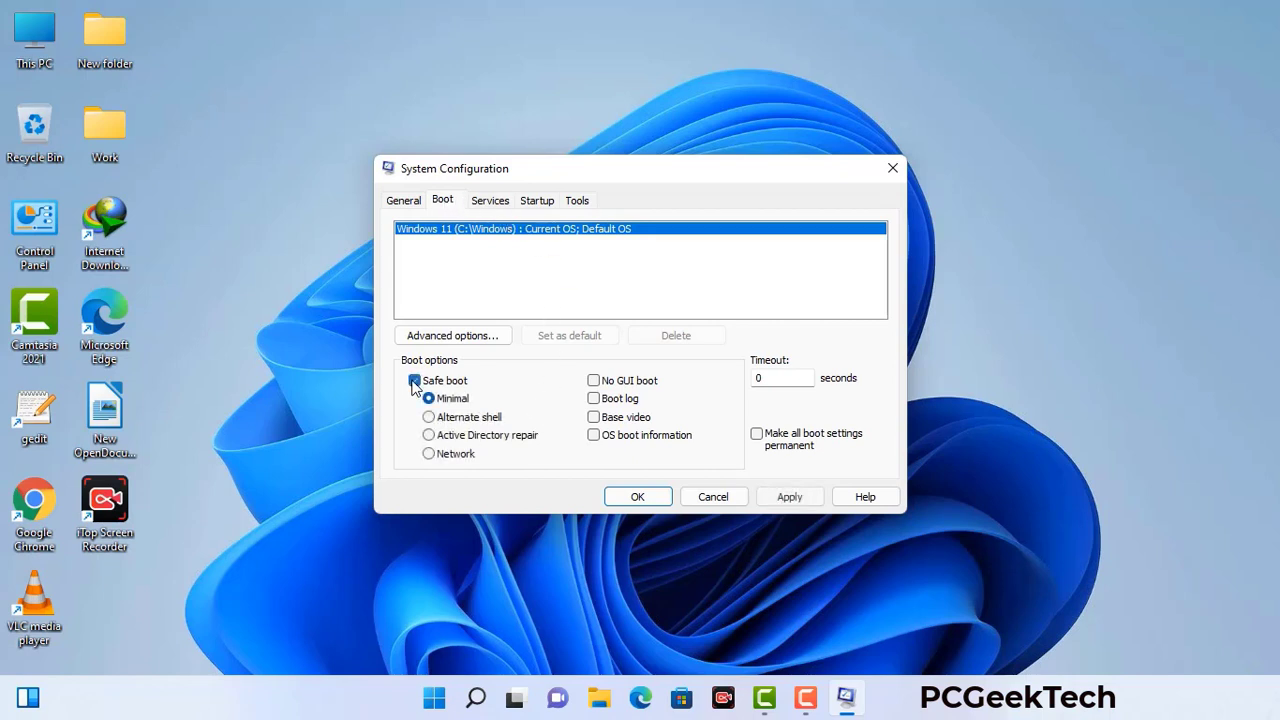
left_click(458, 456)
left_click(789, 498)
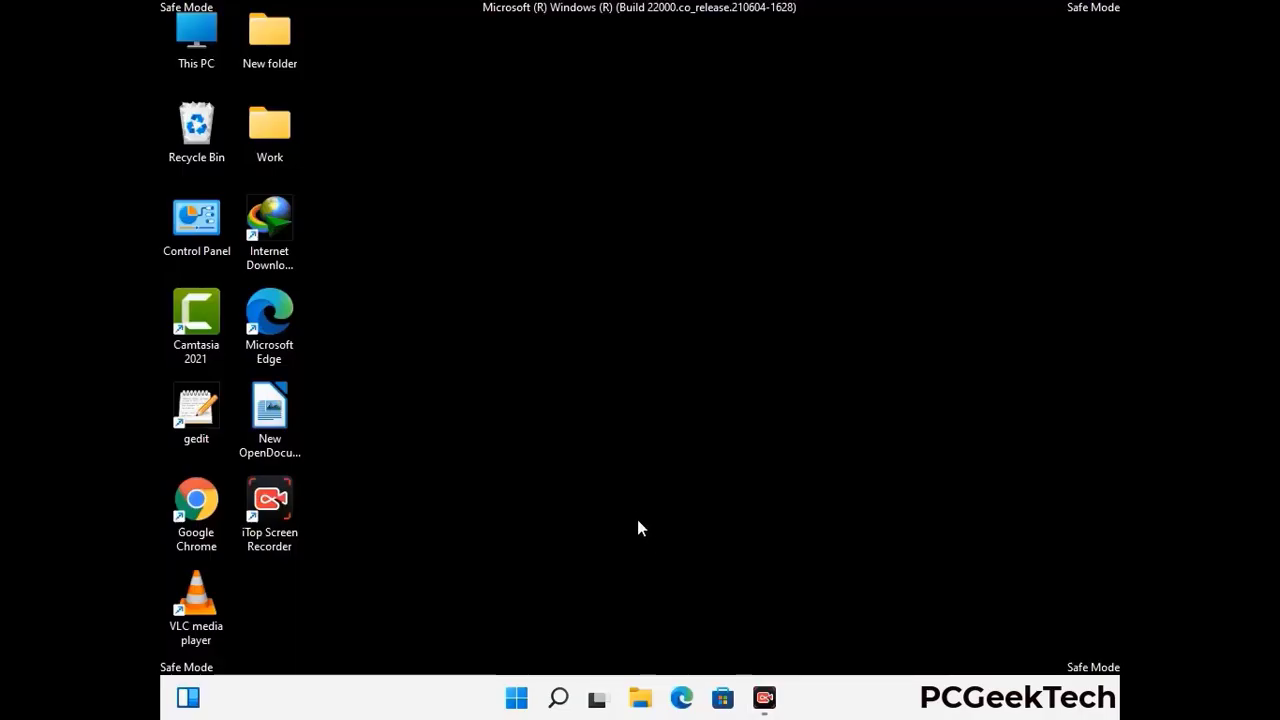
Step: Set the Control Panel's File Explorer Options to show hidden files, folders, and drives, and close Control Panel
double_click(197, 238)
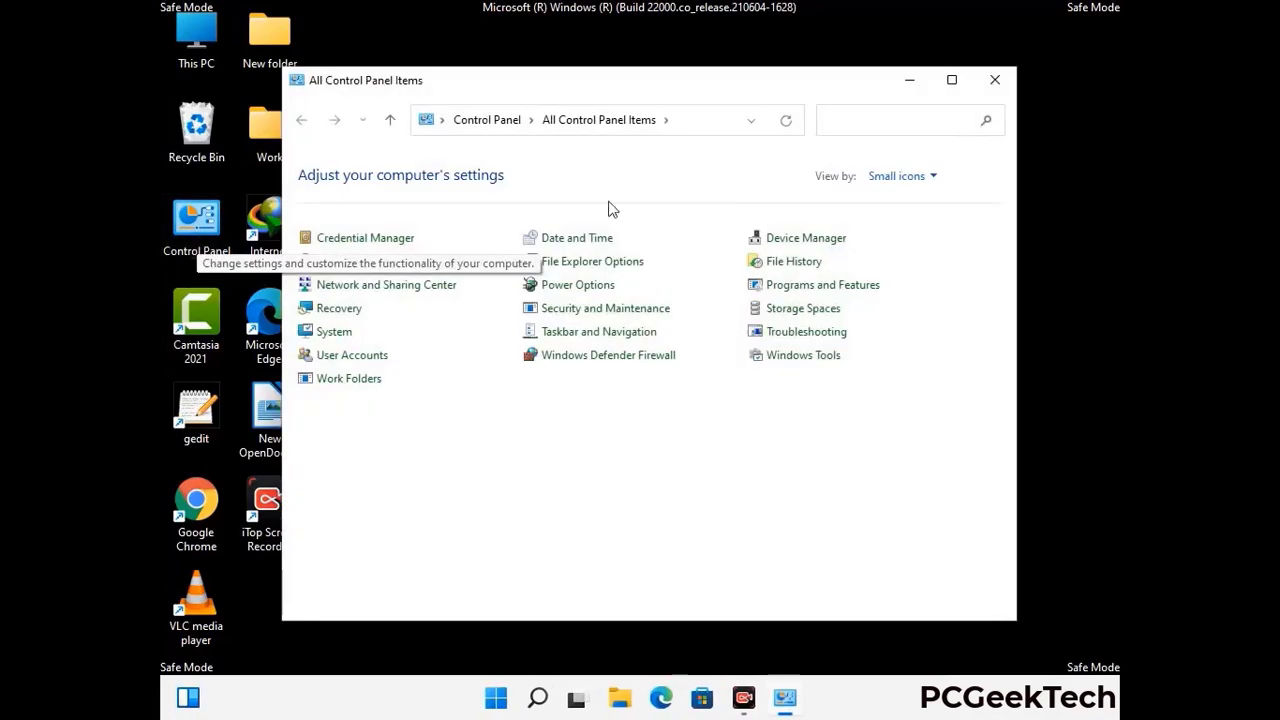
left_click(617, 264)
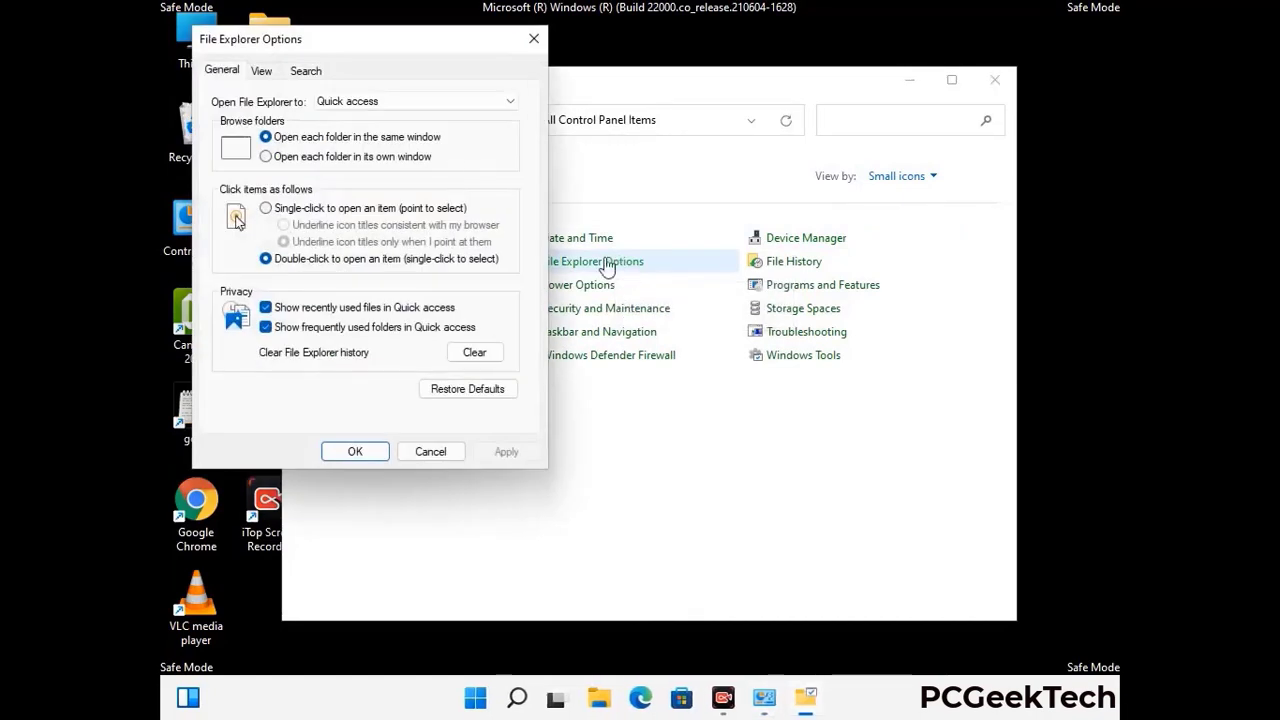
left_click(263, 72)
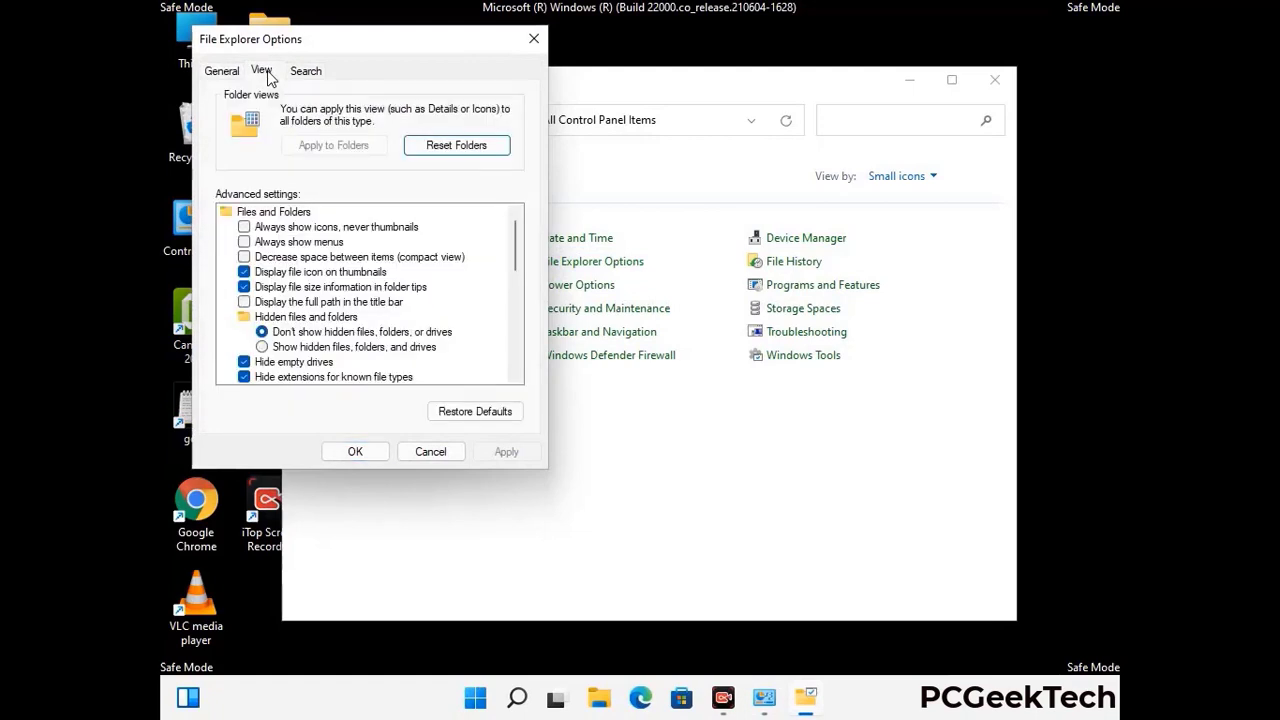
left_click(264, 348)
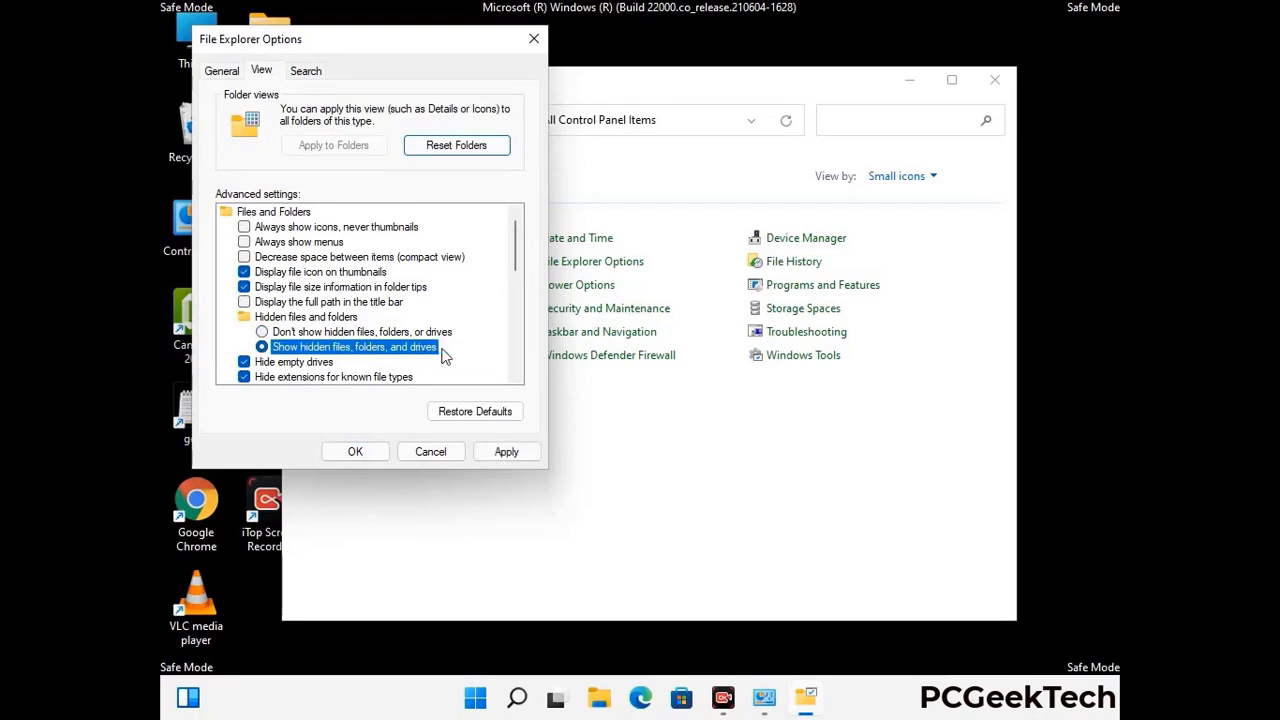
left_click(506, 451)
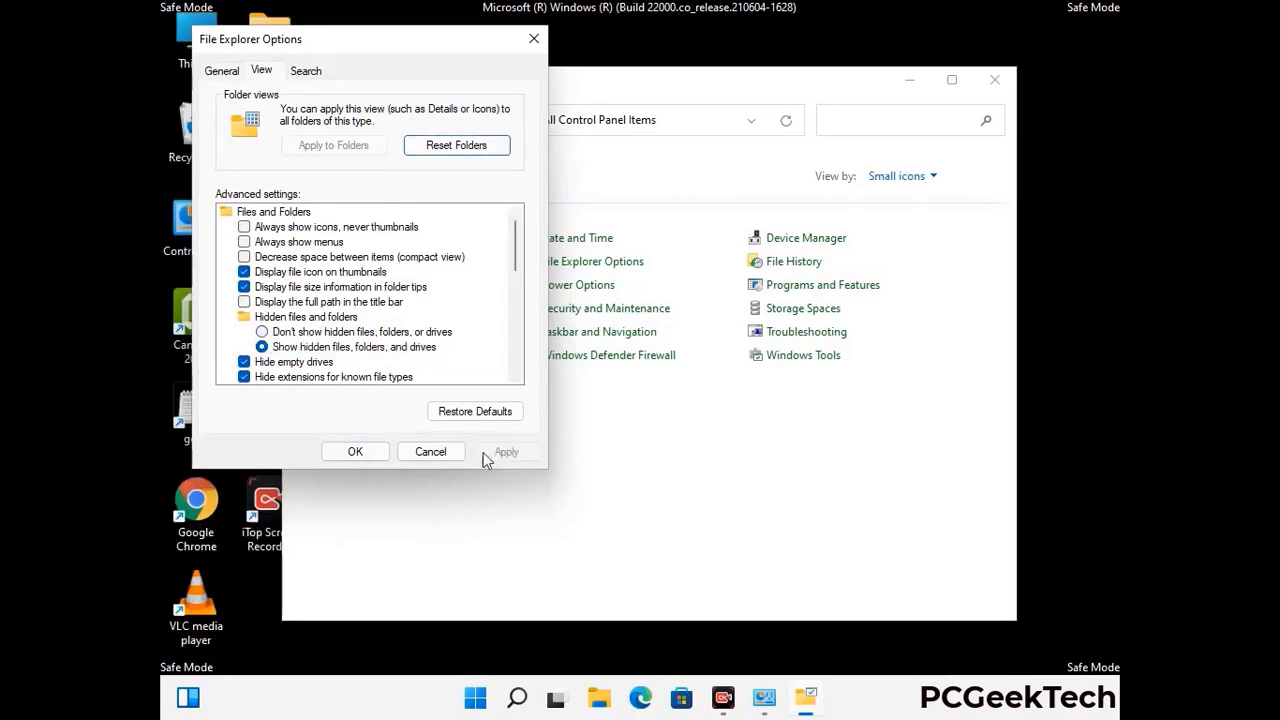
left_click(336, 454)
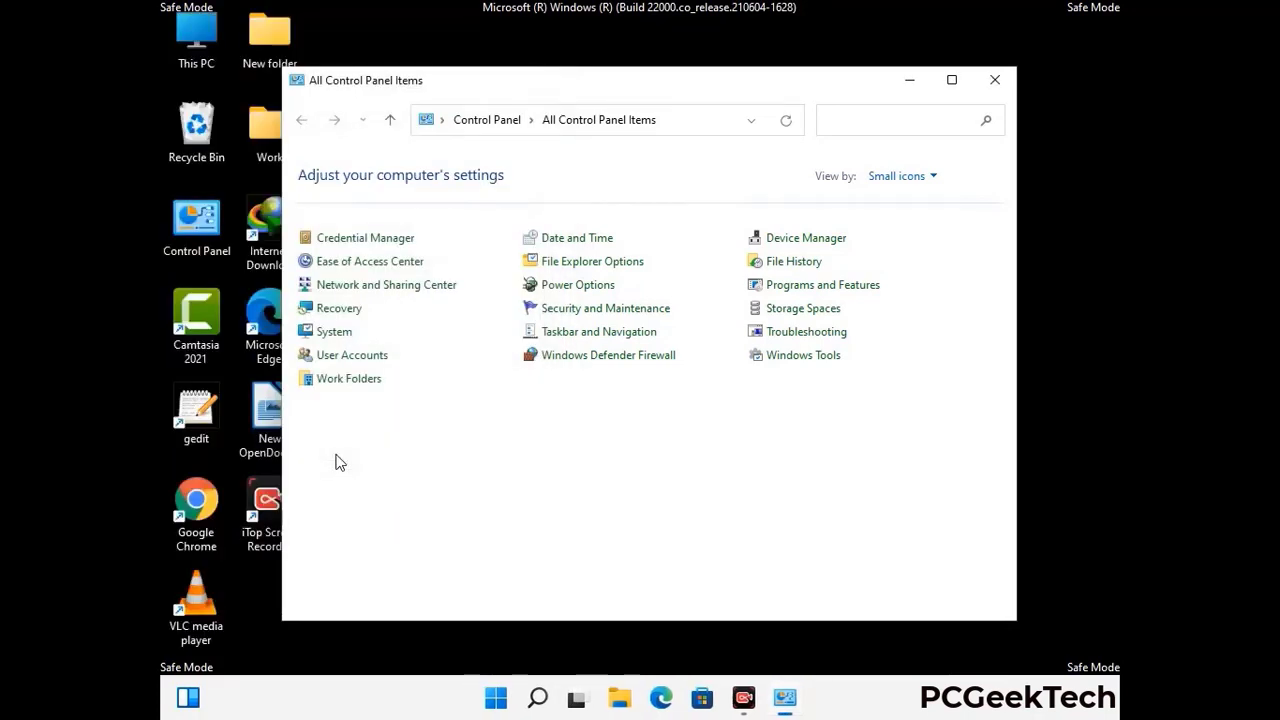
left_click(995, 80)
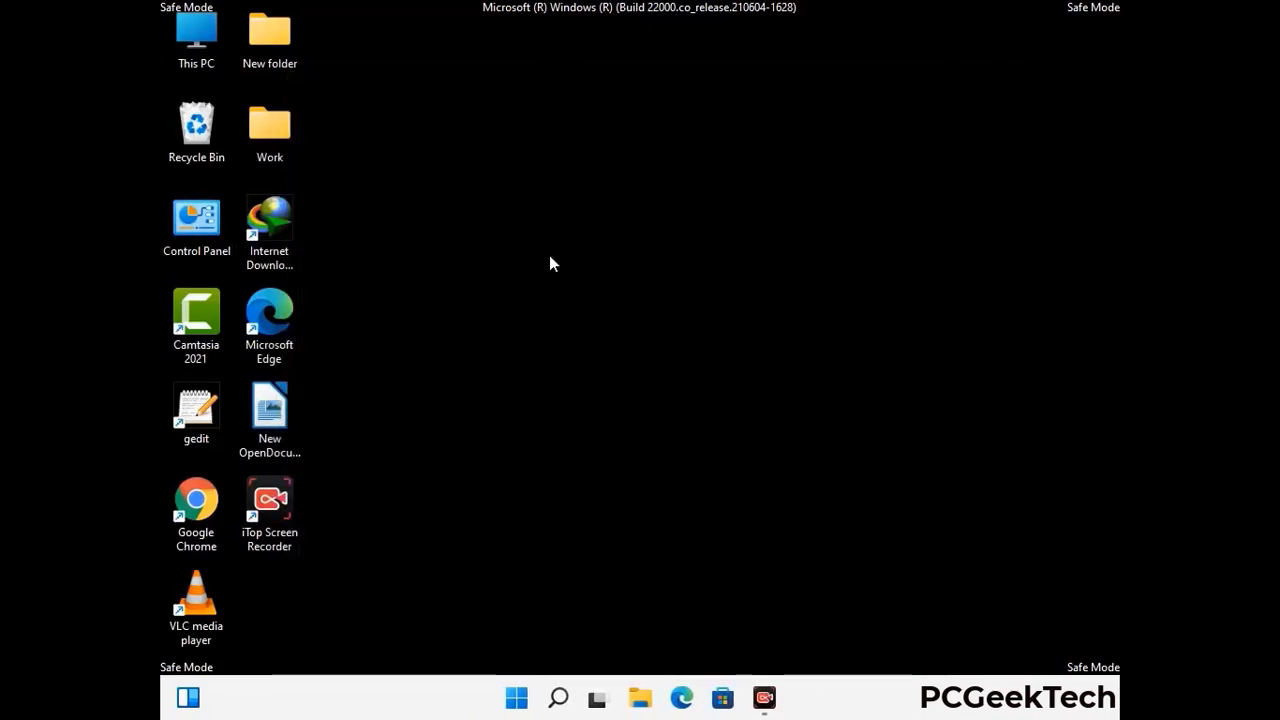
Step: Browse to the C:\Windows\System32\drivers\etc folder in File Explorer
double_click(190, 62)
double_click(558, 437)
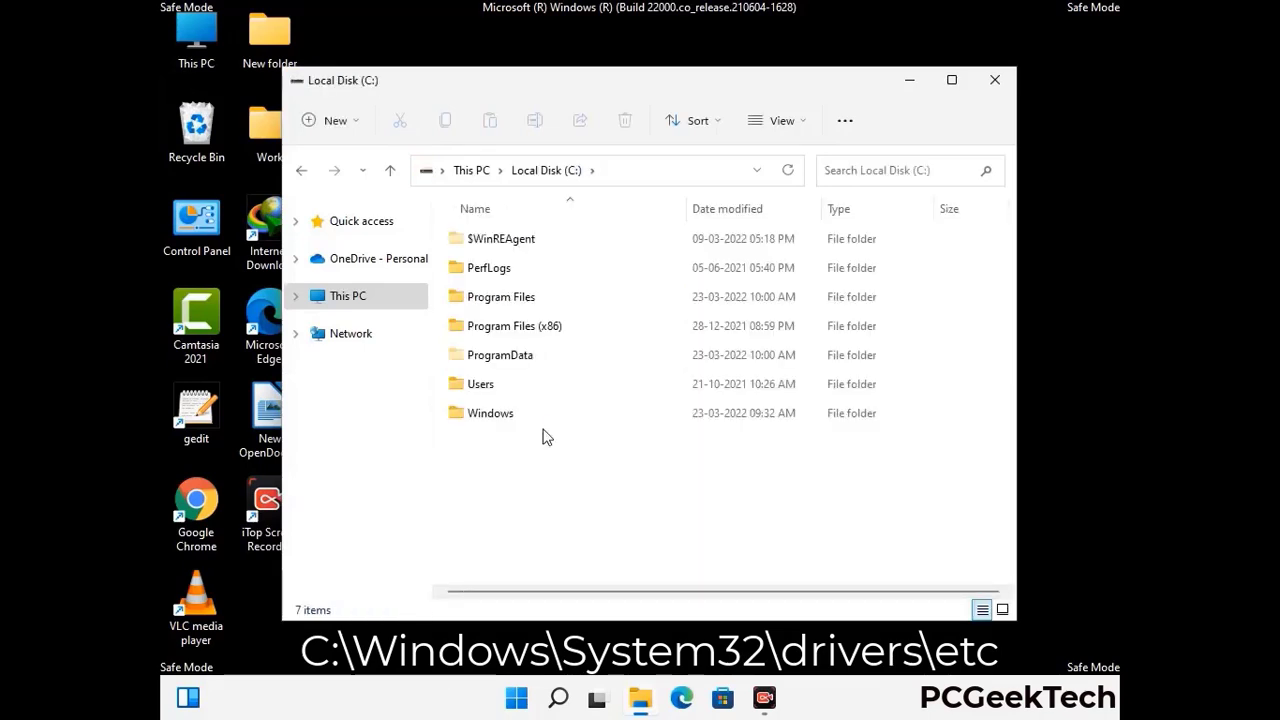
double_click(480, 416)
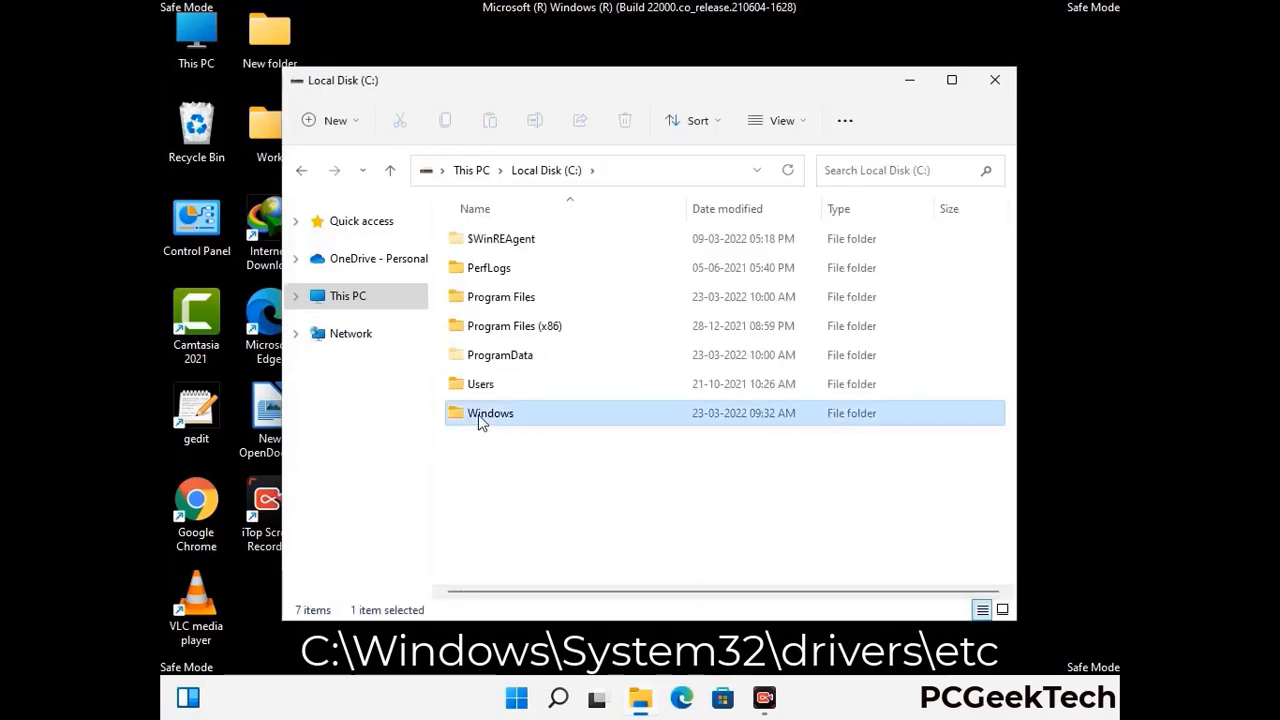
scroll(645, 423, "down", 6)
scroll(633, 432, "down", 12)
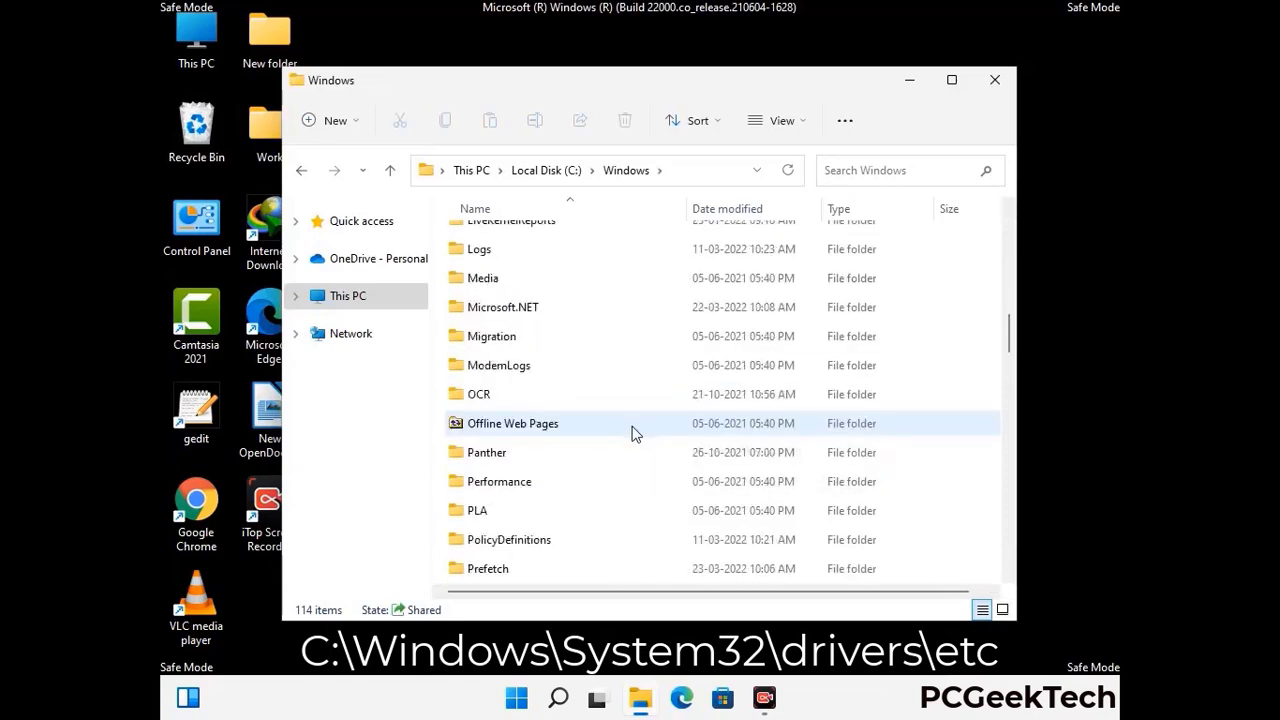
scroll(603, 427, "down", 3)
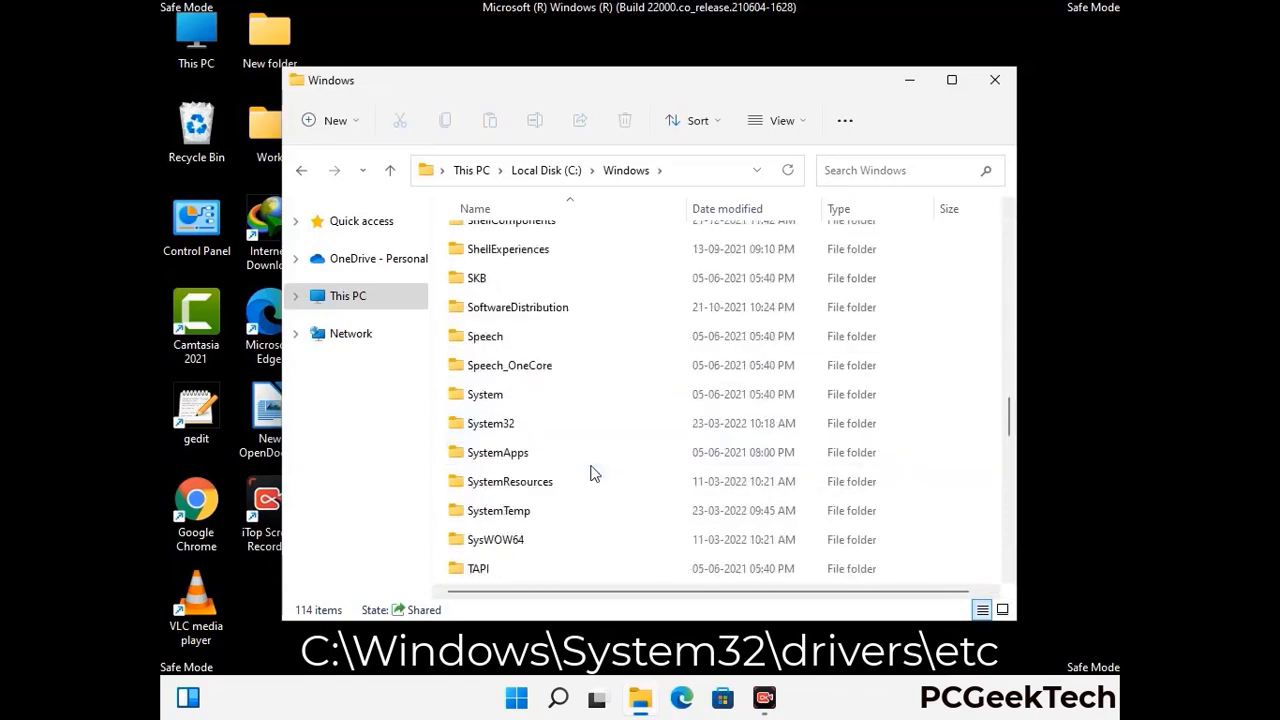
double_click(489, 424)
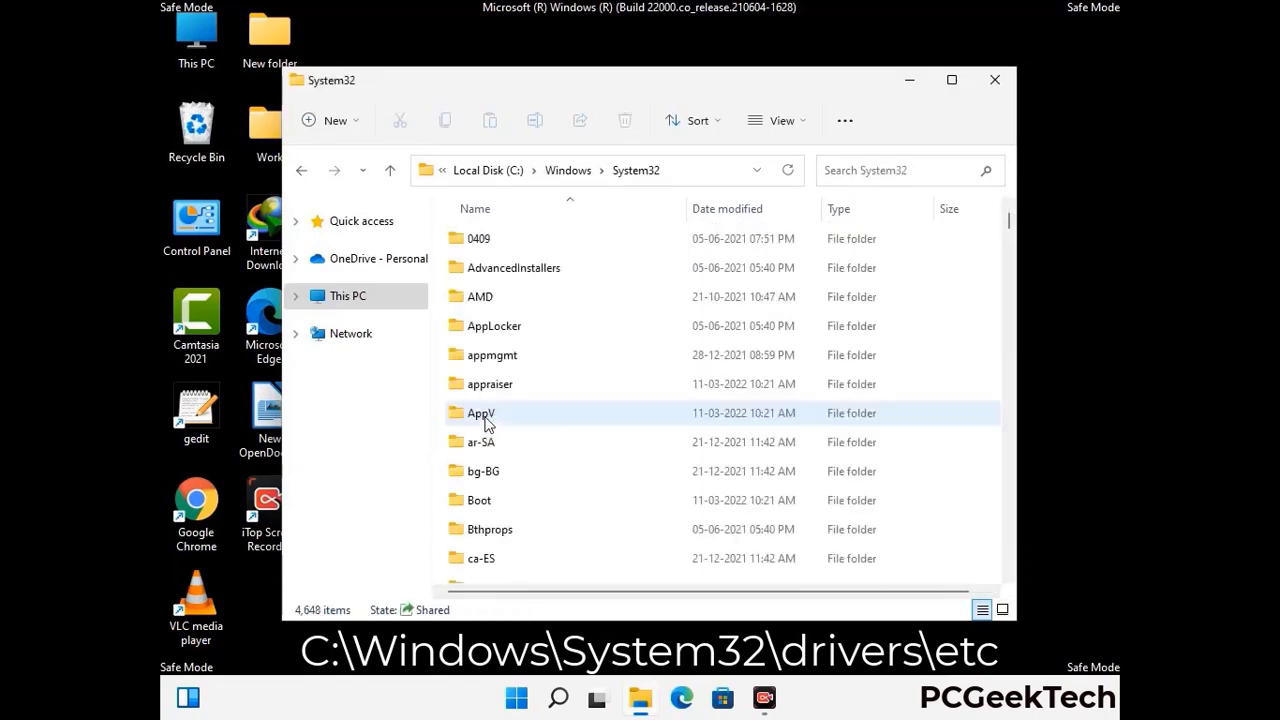
scroll(550, 430, "down", 5)
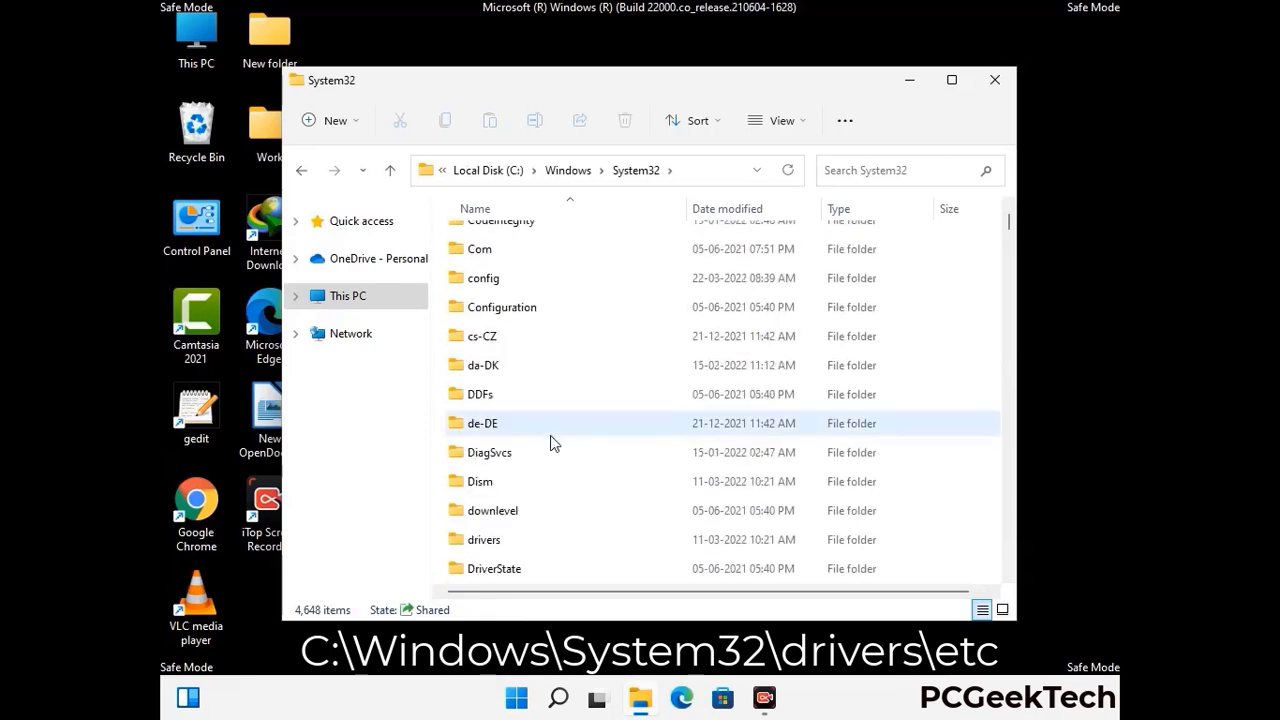
double_click(497, 545)
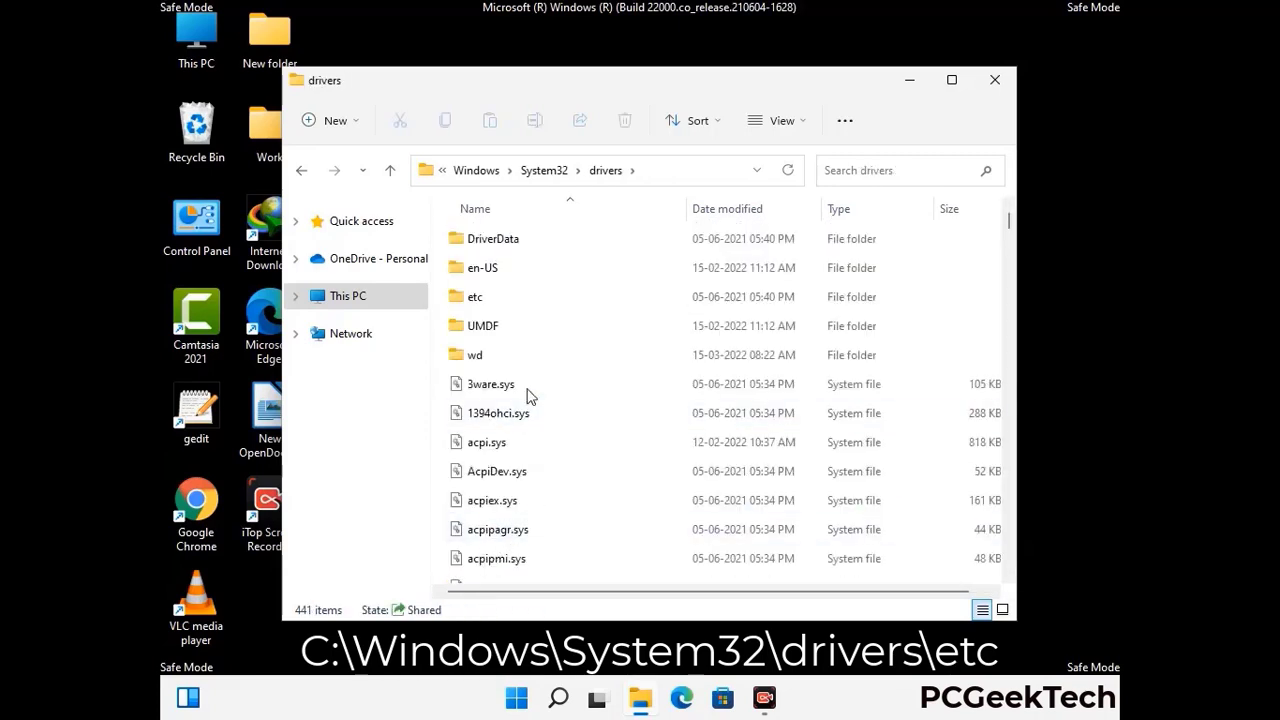
double_click(477, 298)
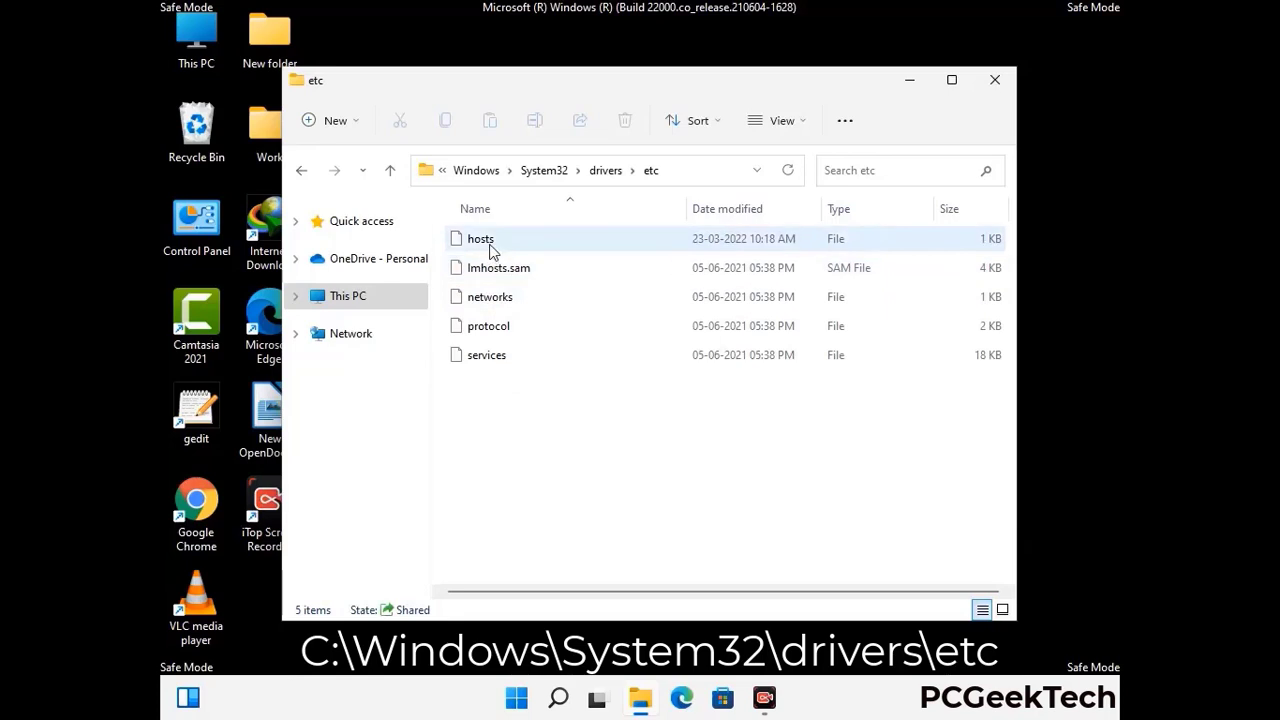
Step: Open the hosts file in Notepad and reposition its window so the full text can be read
left_click(490, 250)
double_click(490, 250)
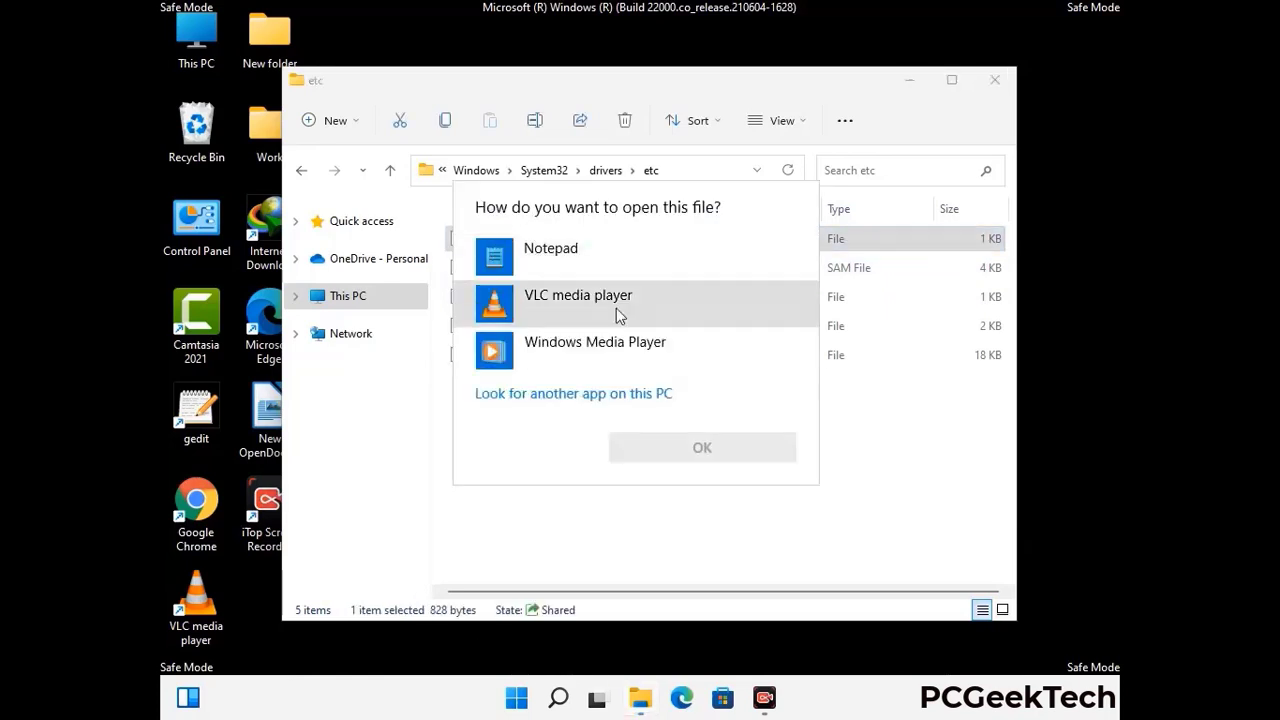
left_click(568, 256)
left_click(702, 449)
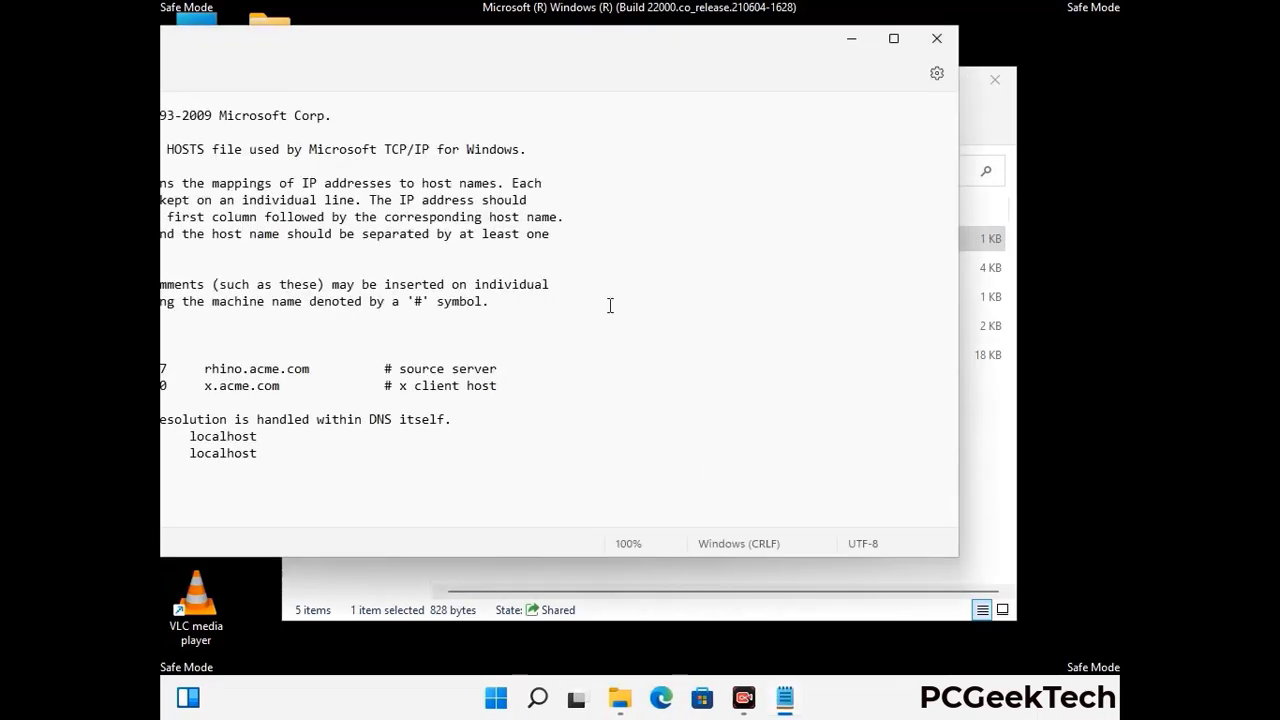
left_click_drag(482, 55, 679, 65)
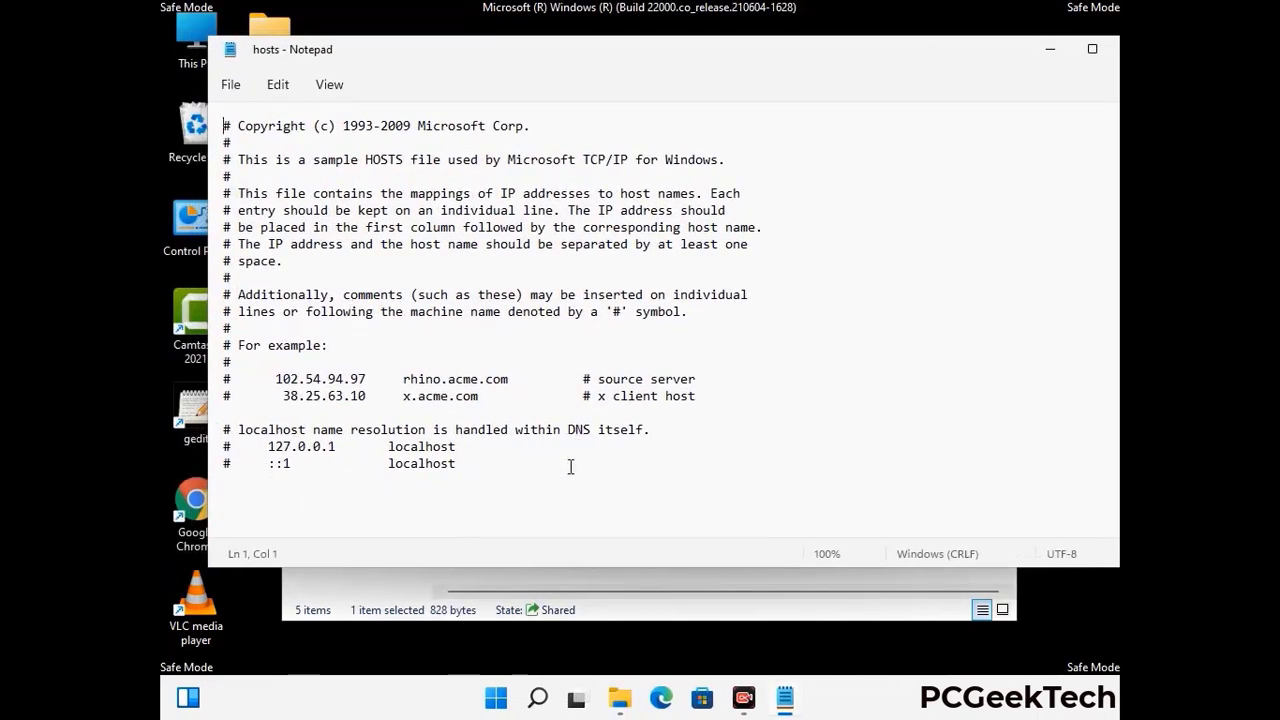
Step: Add two blank lines after the last localhost entry in the hosts file and save it
left_click(480, 465)
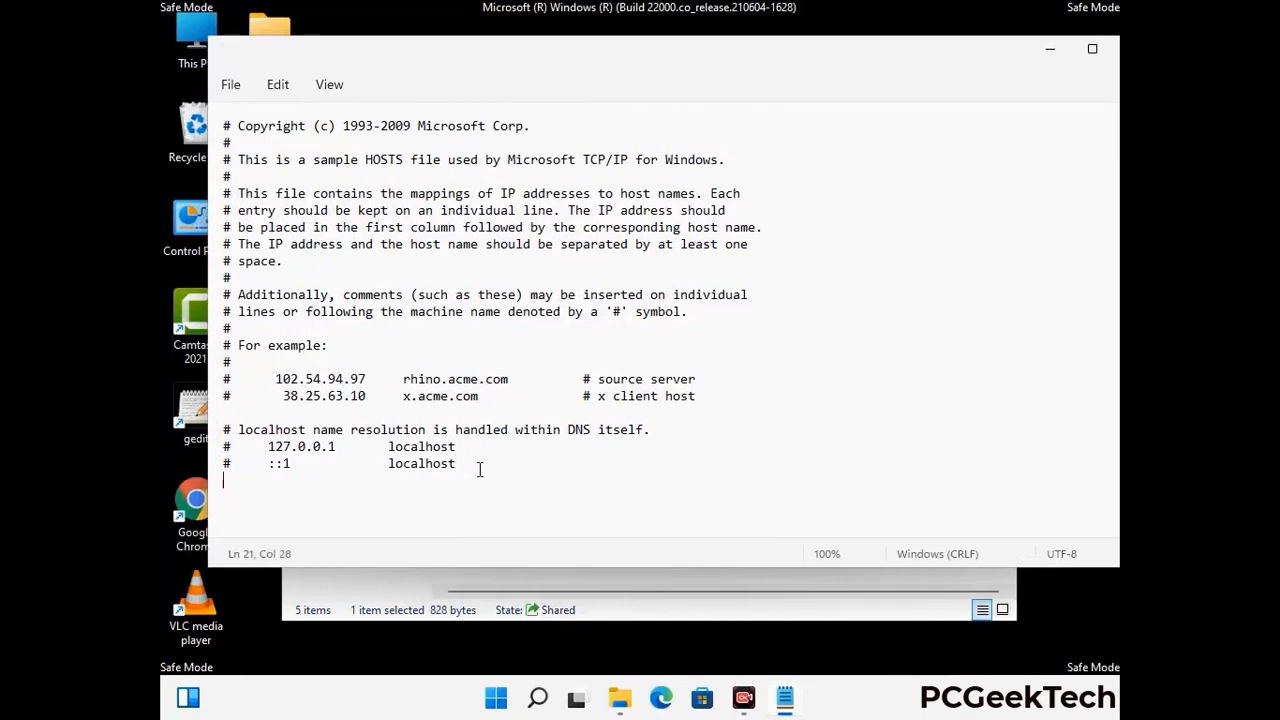
key("Return")
scroll(224, 460, "down", 1)
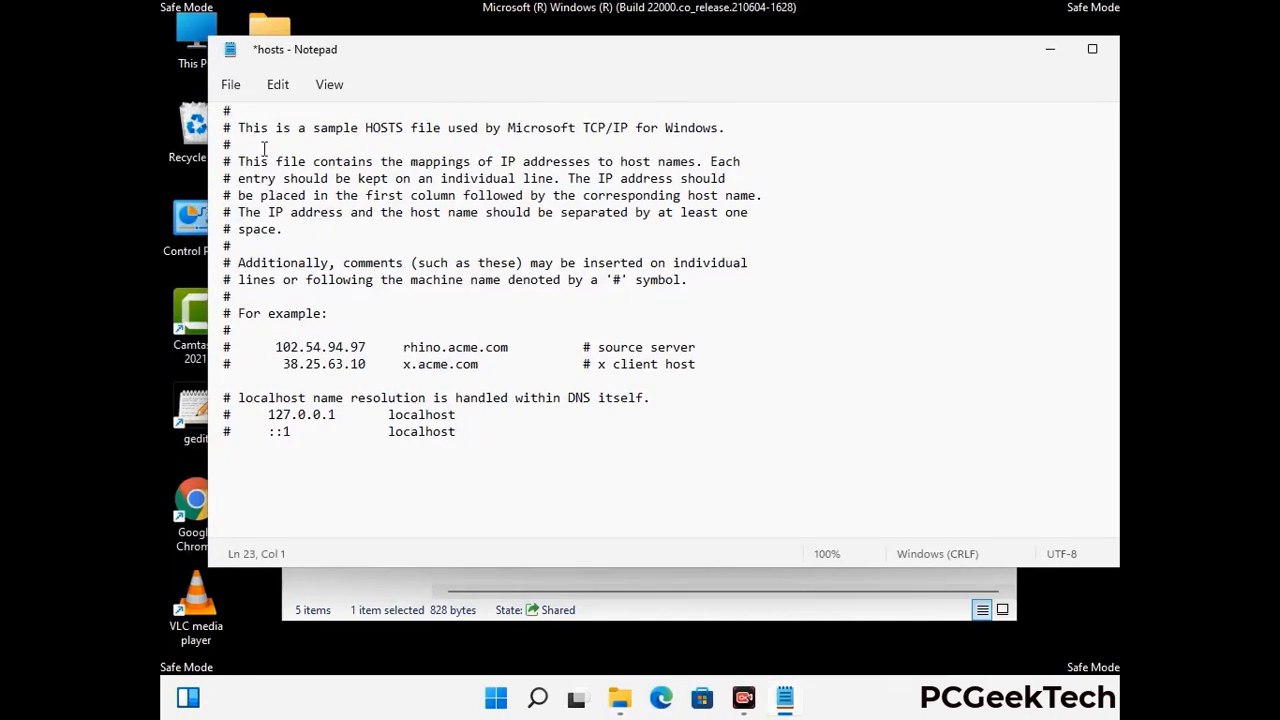
left_click(231, 88)
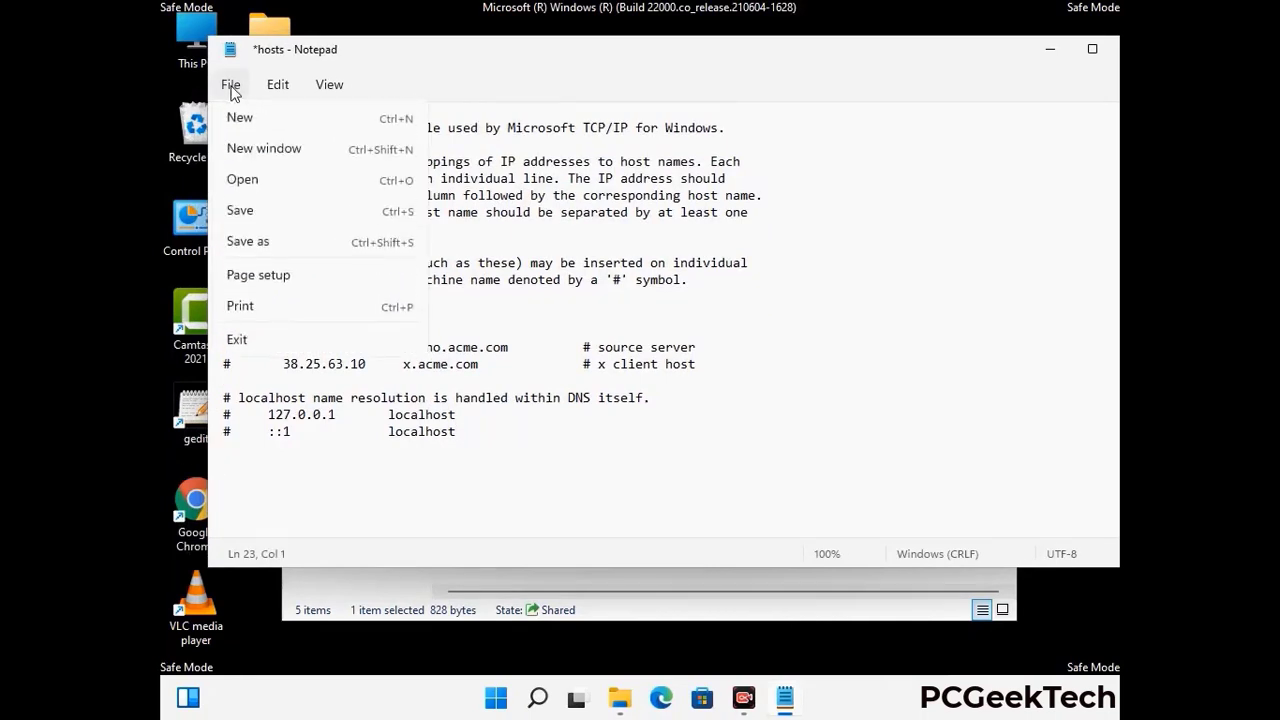
left_click(240, 211)
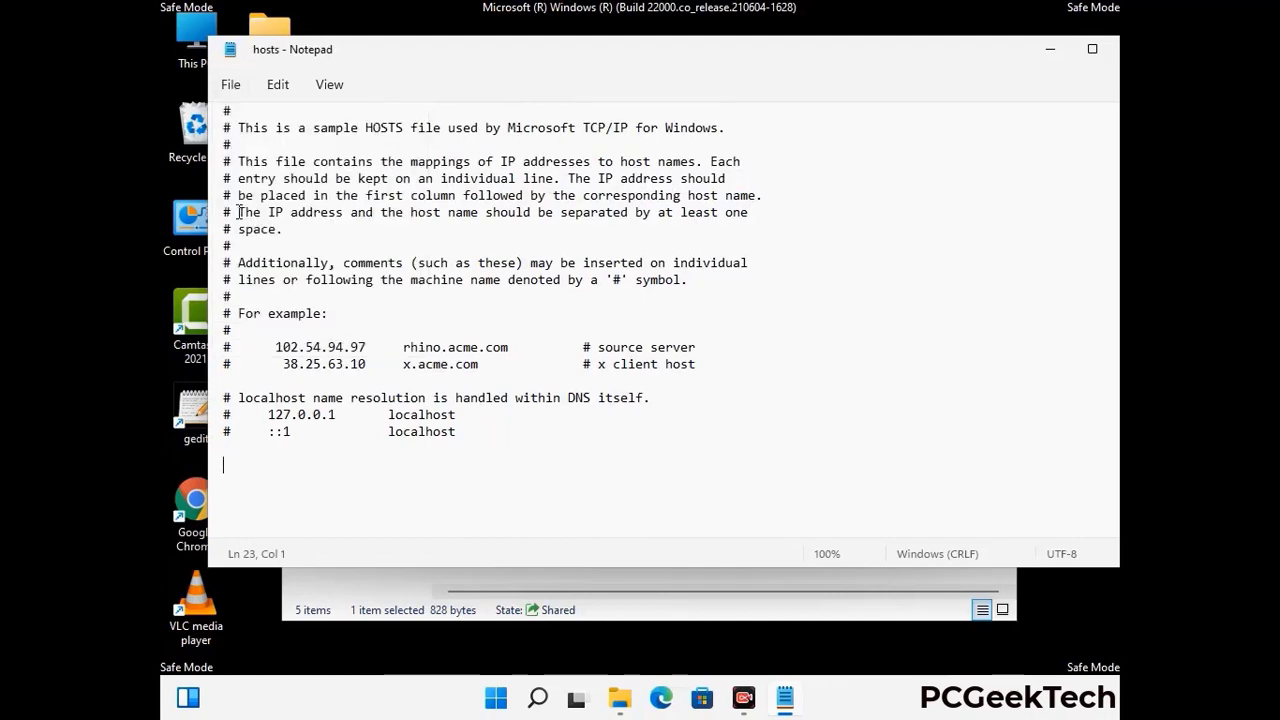
Step: Close the hosts file and the etc folder window
left_click_drag(952, 60, 804, 61)
left_click(988, 57)
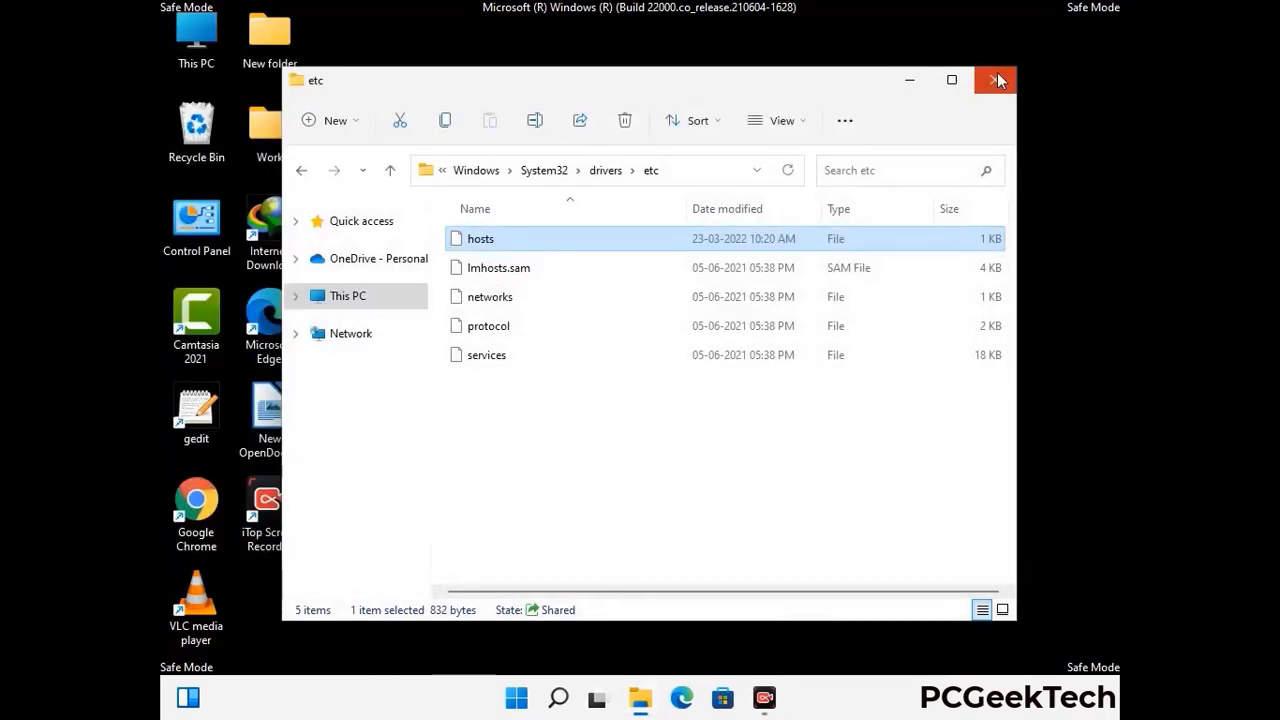
left_click(997, 72)
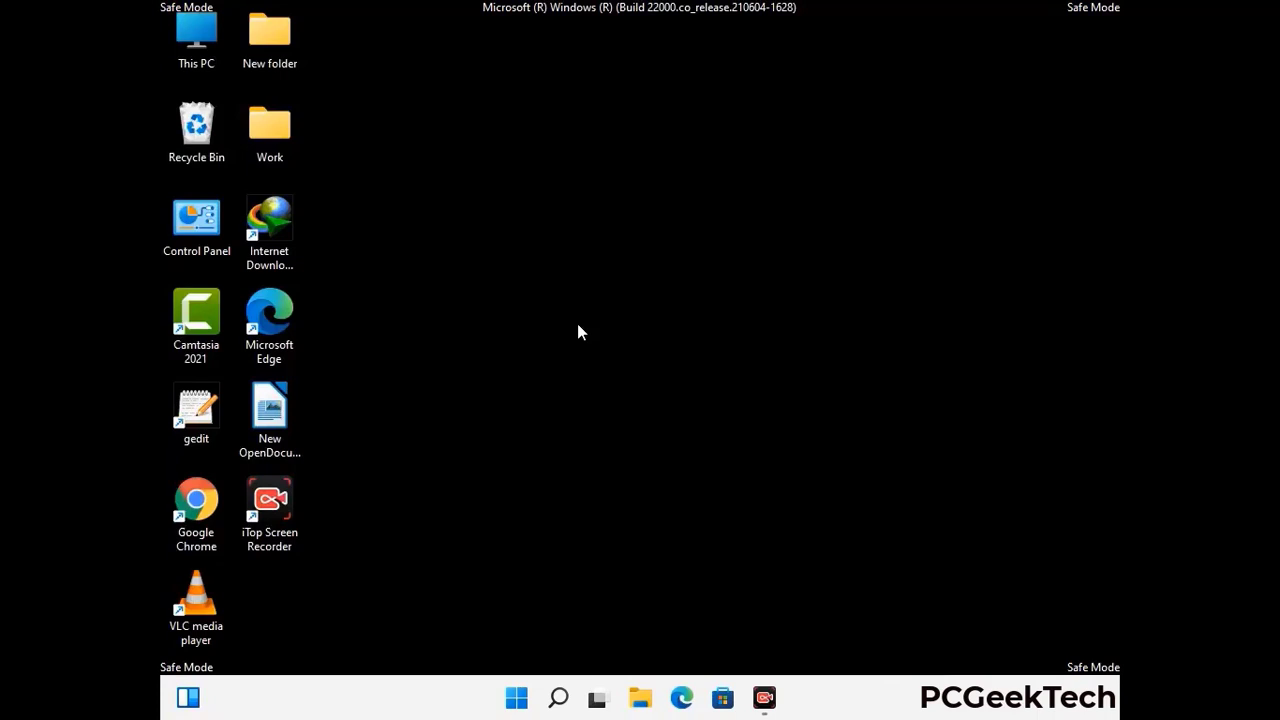
Step: Open the Roaming application data folder by running %appdata%
key("super+r")
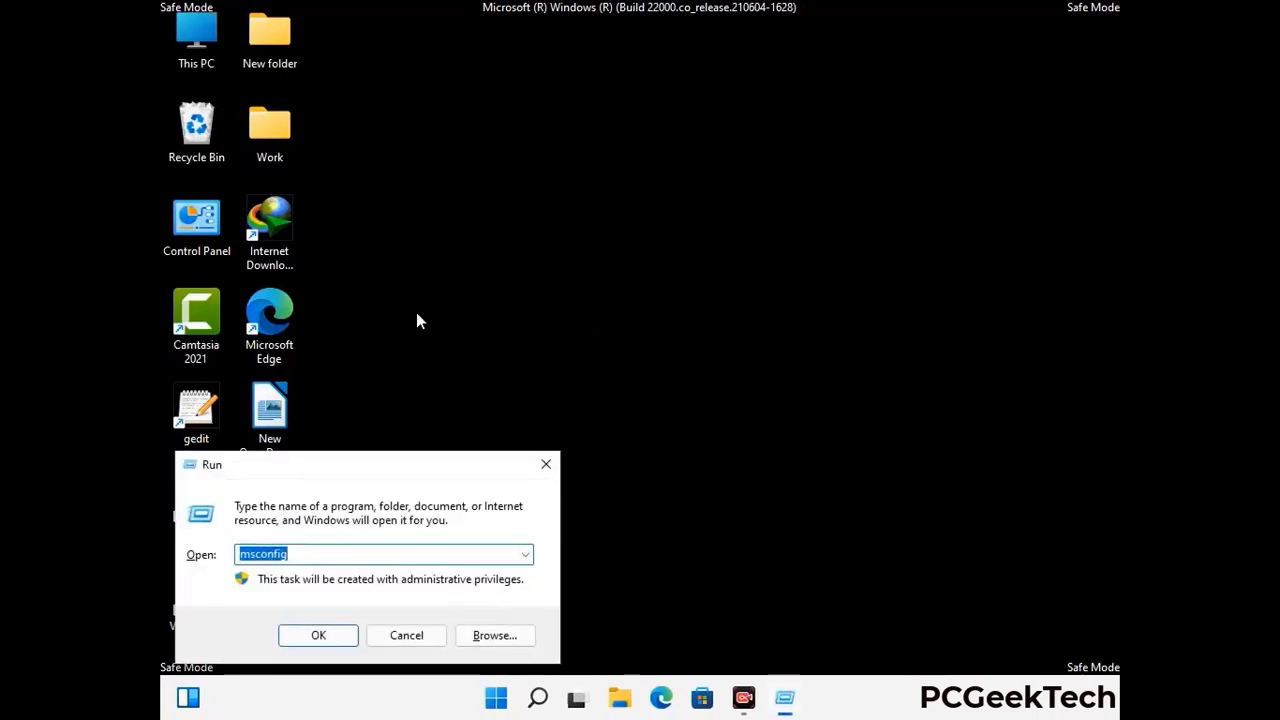
left_click_drag(366, 460, 596, 199)
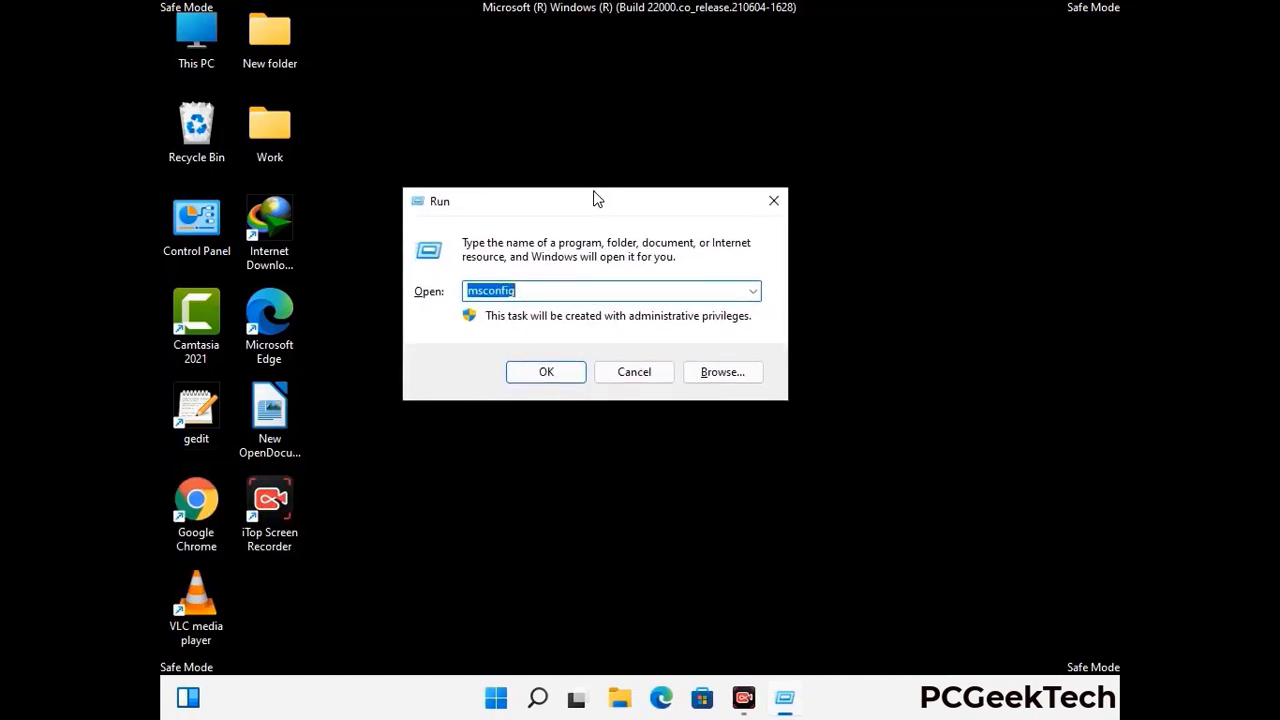
type("%")
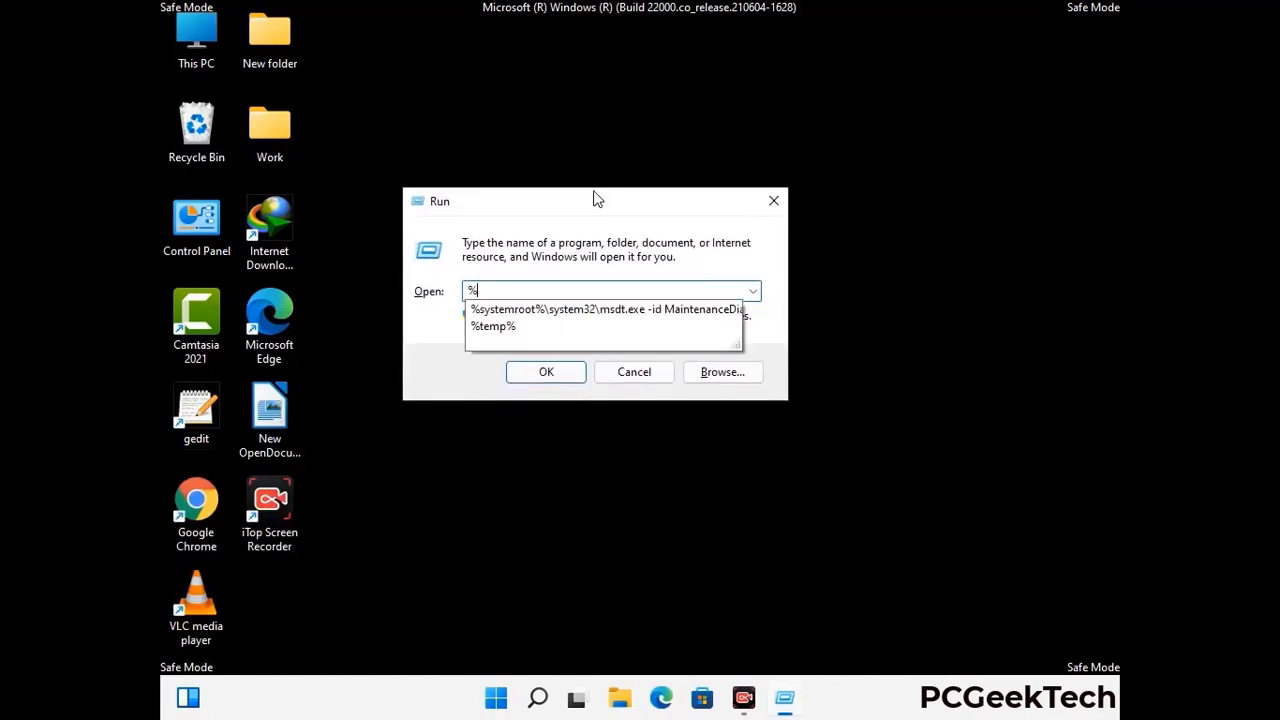
type("appd")
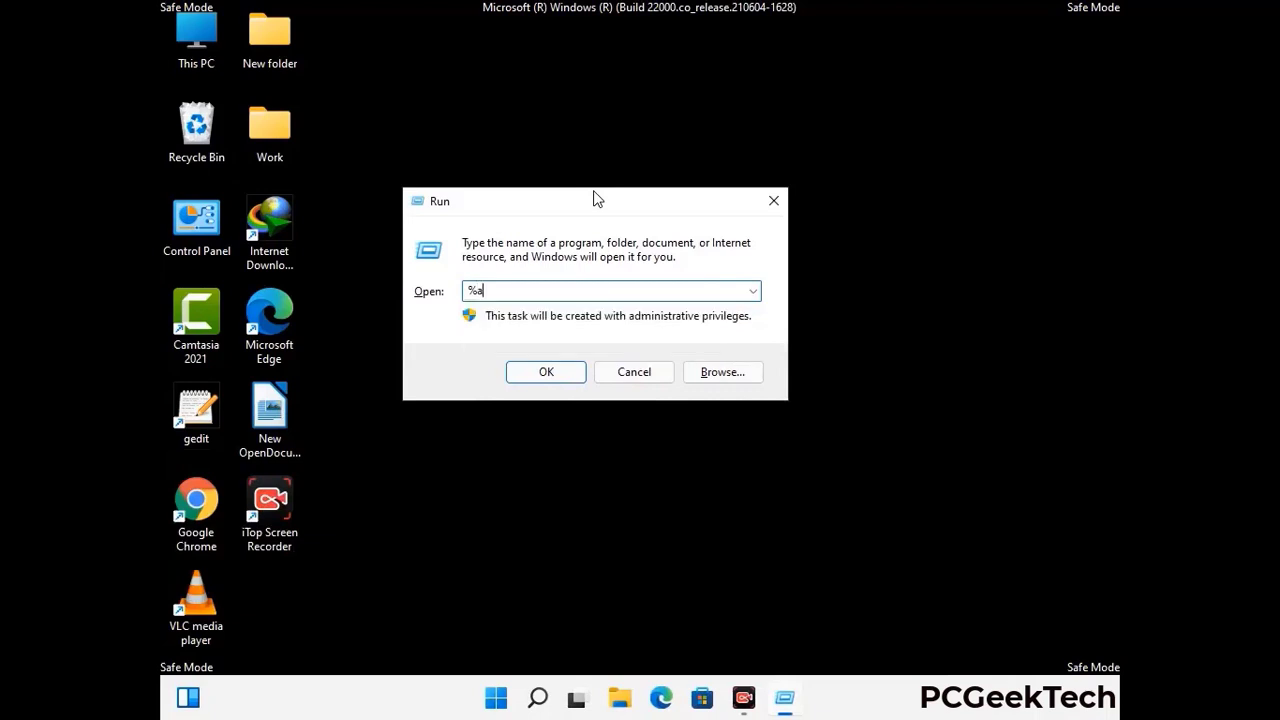
type("ata%")
key("Return")
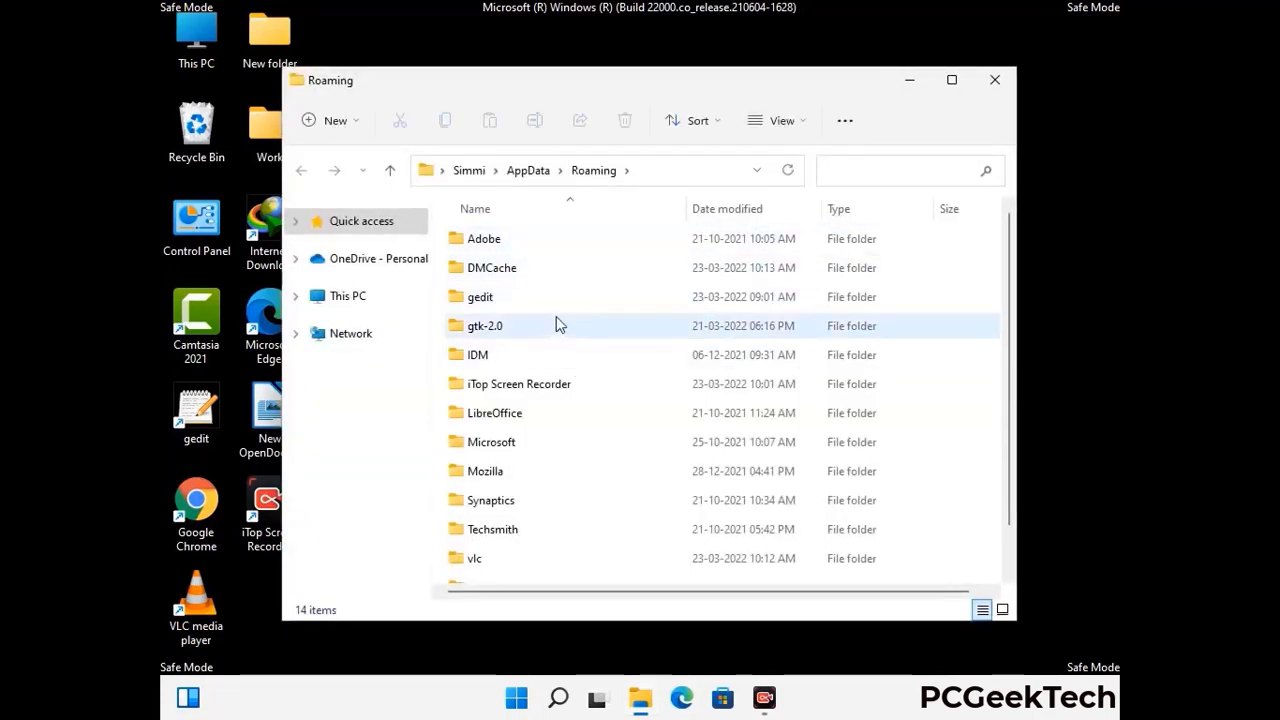
Step: Delete the Zoom folder from the Roaming application data folder and close the folder window
scroll(600, 355, "down", 1)
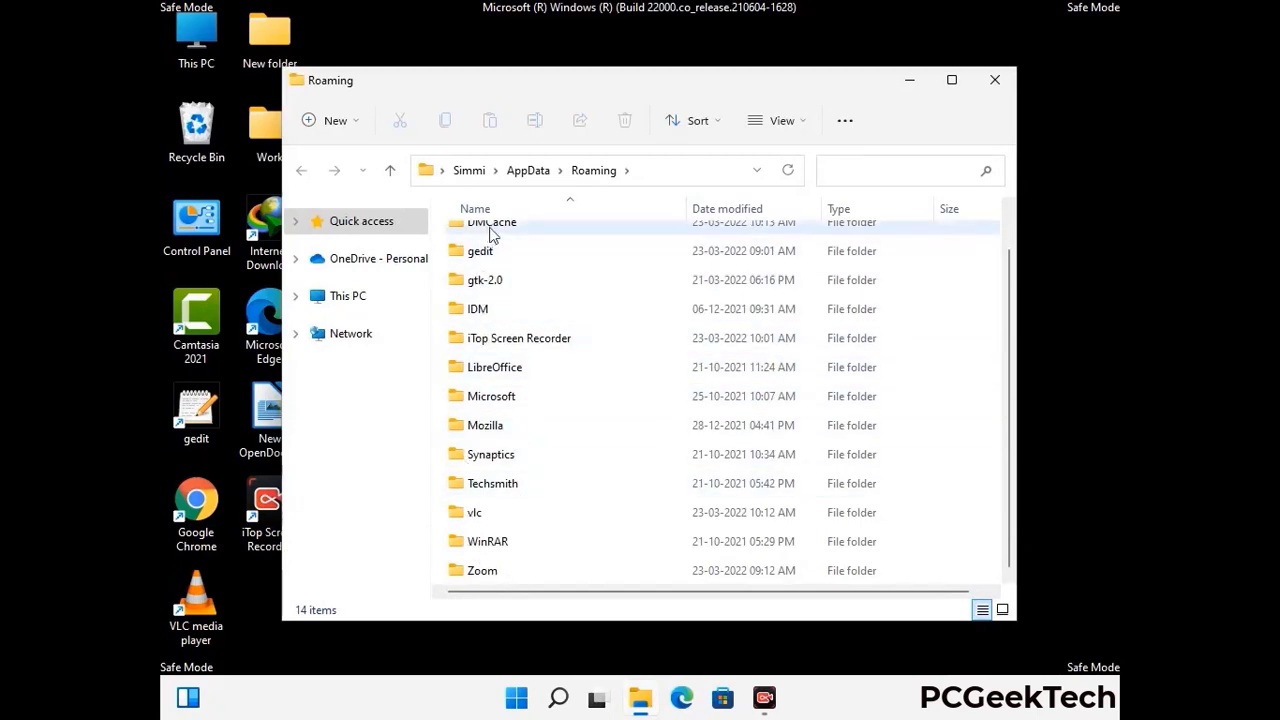
scroll(526, 354, "up", 1)
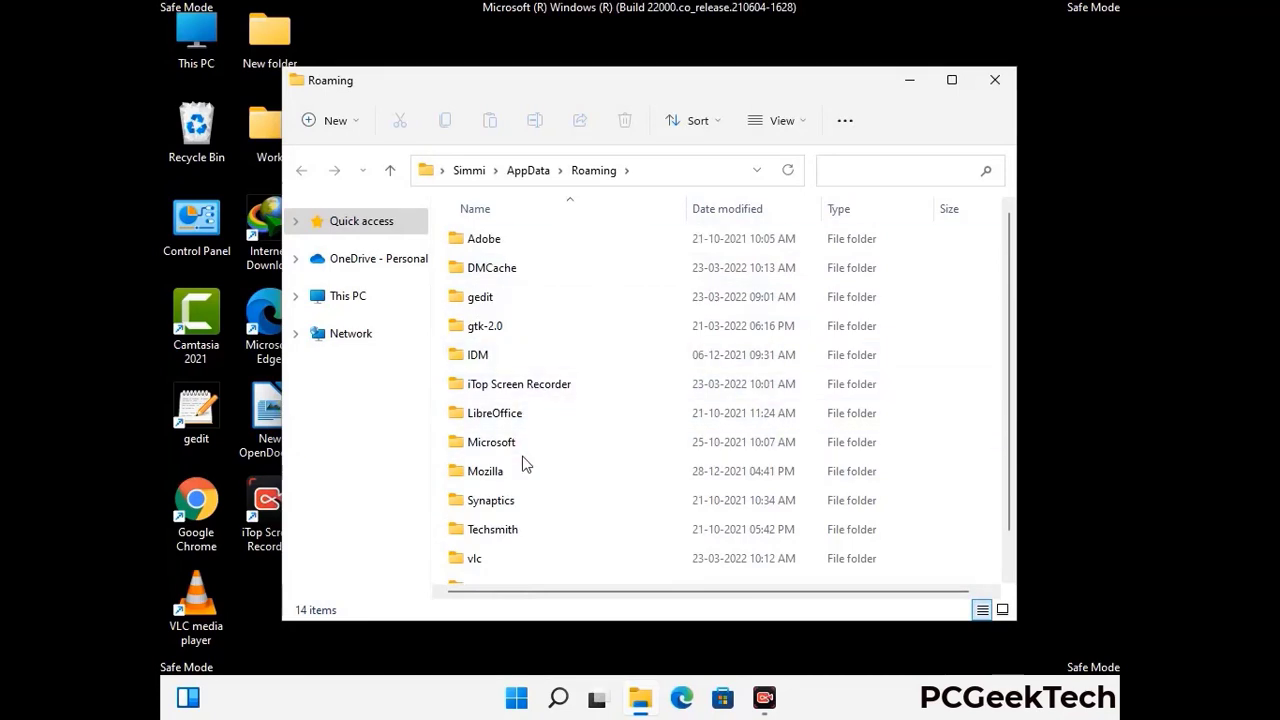
scroll(522, 455, "down", 1)
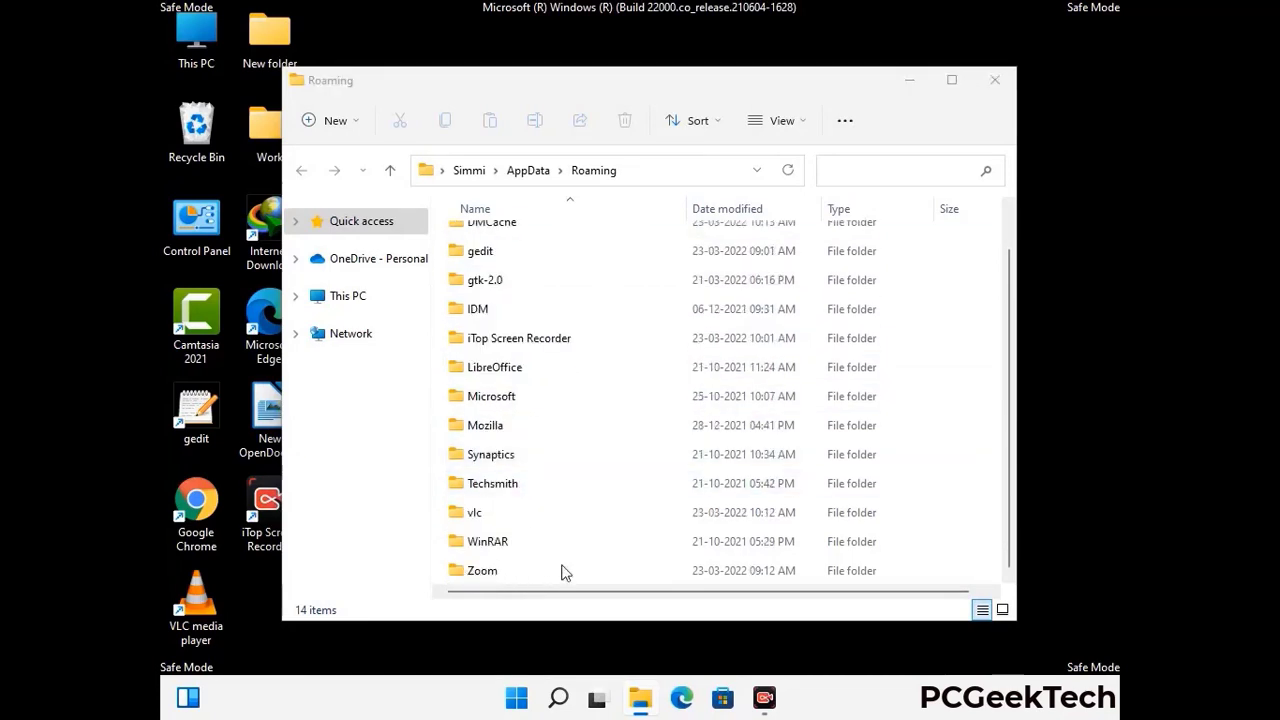
left_click(716, 566)
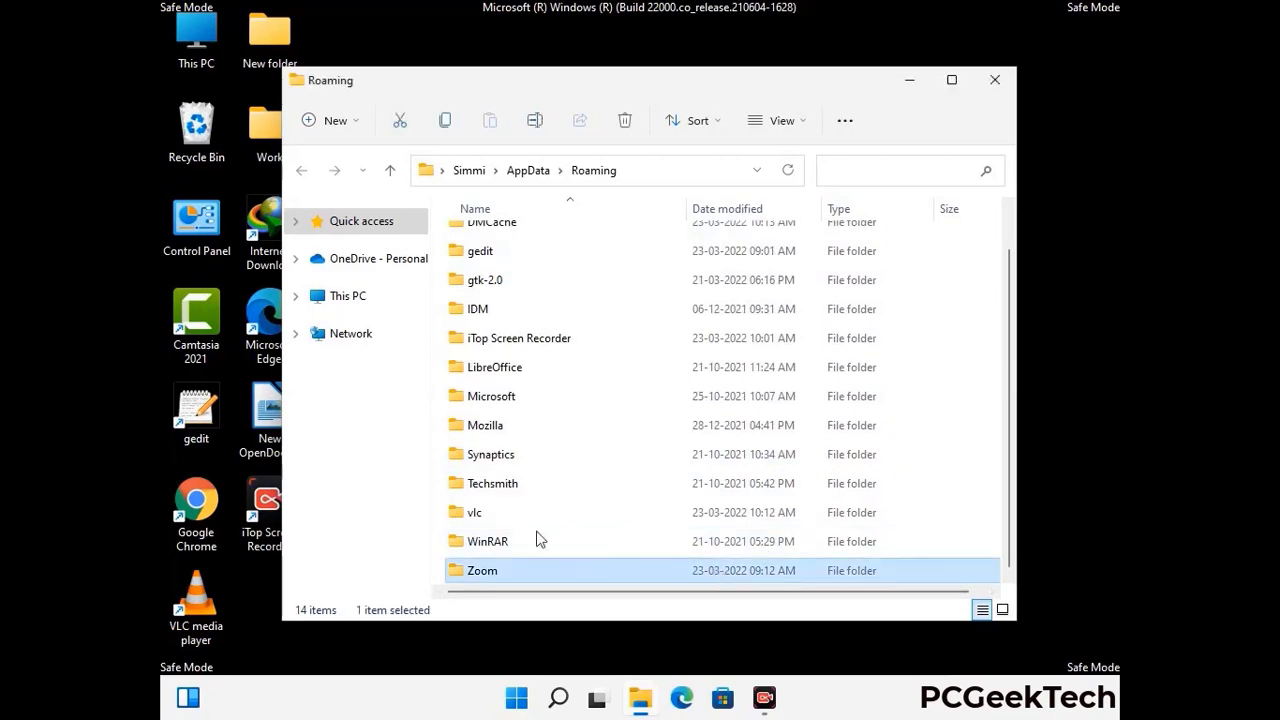
left_click(633, 126)
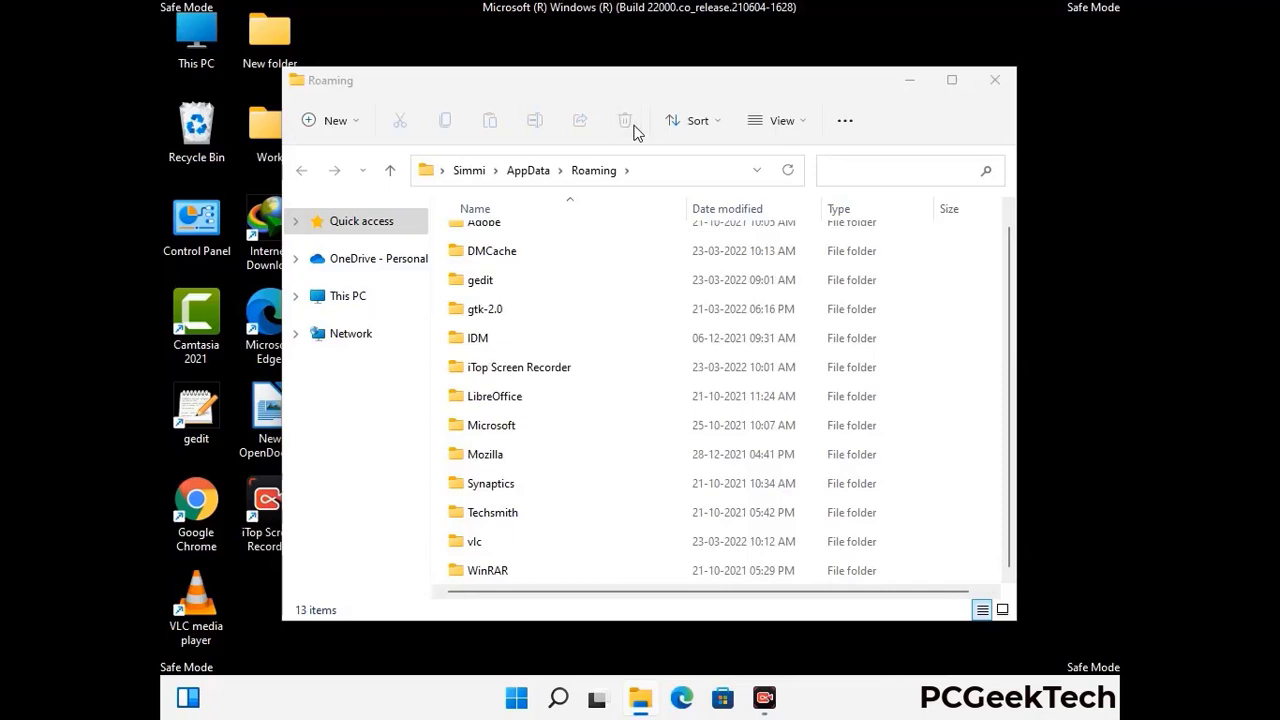
left_click(990, 84)
left_click(993, 86)
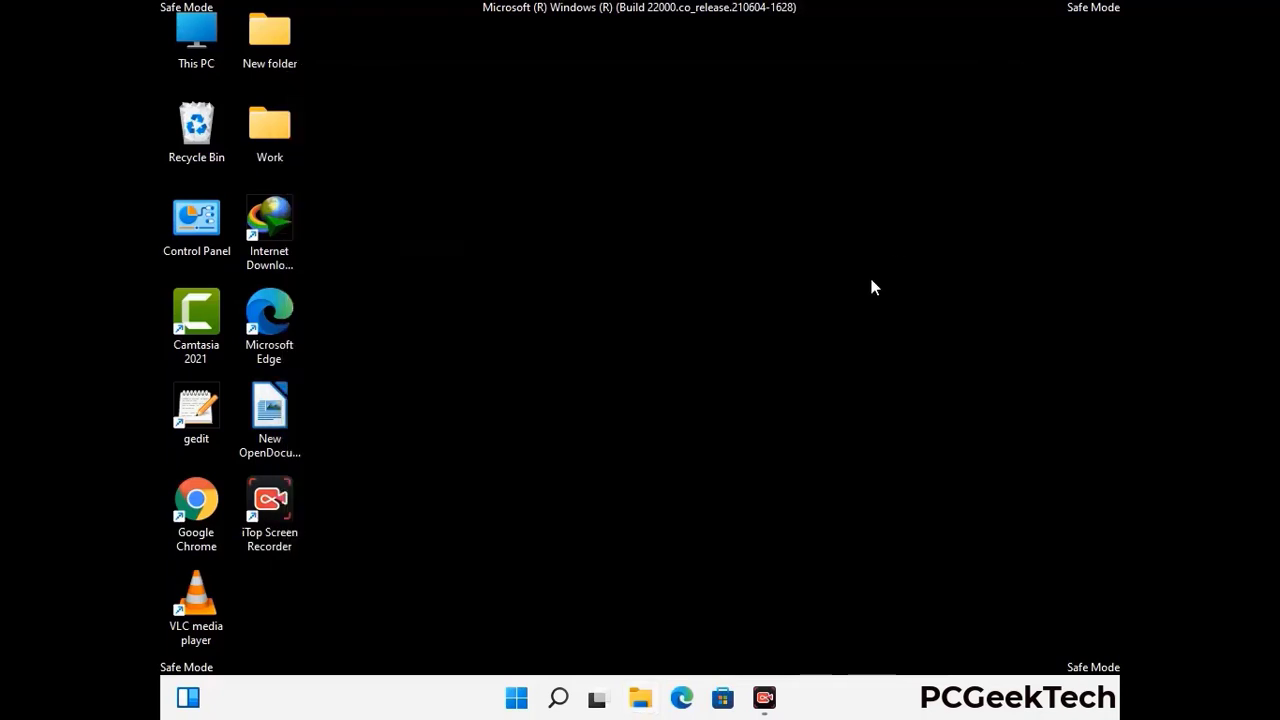
Step: Open the Local application data folder by running %LocalAppData%
key("super+r")
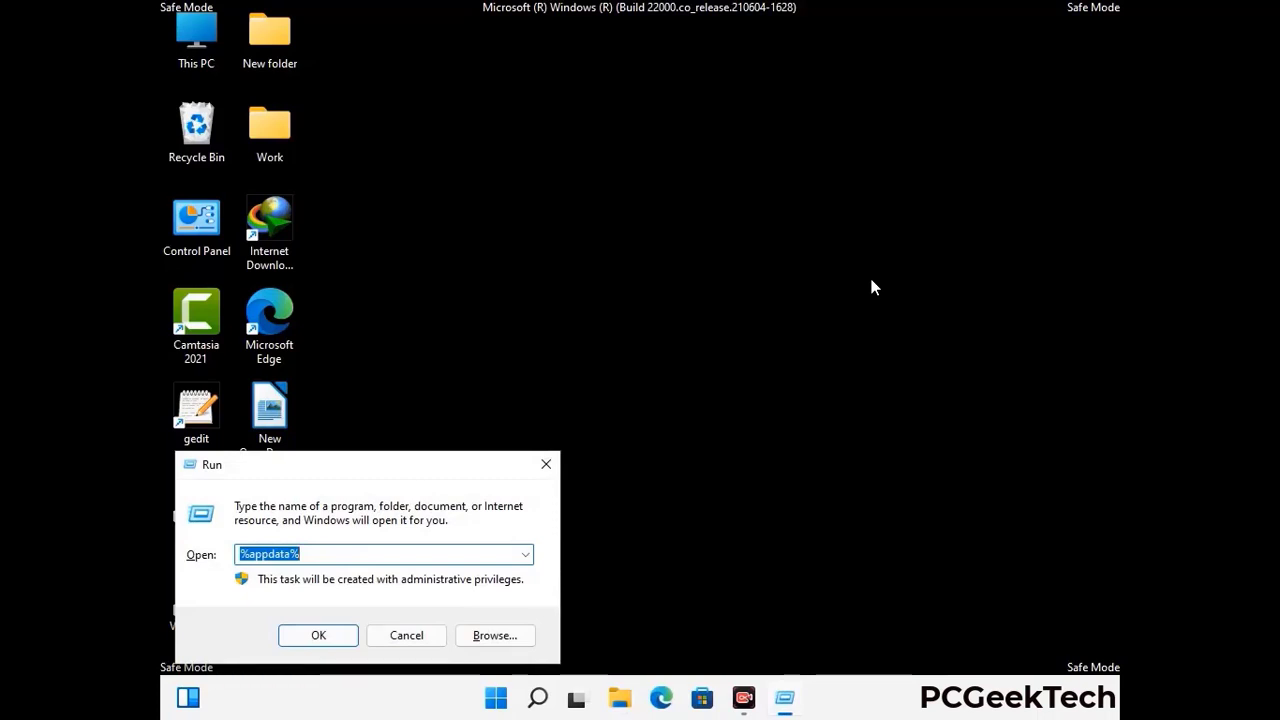
left_click_drag(400, 474, 671, 258)
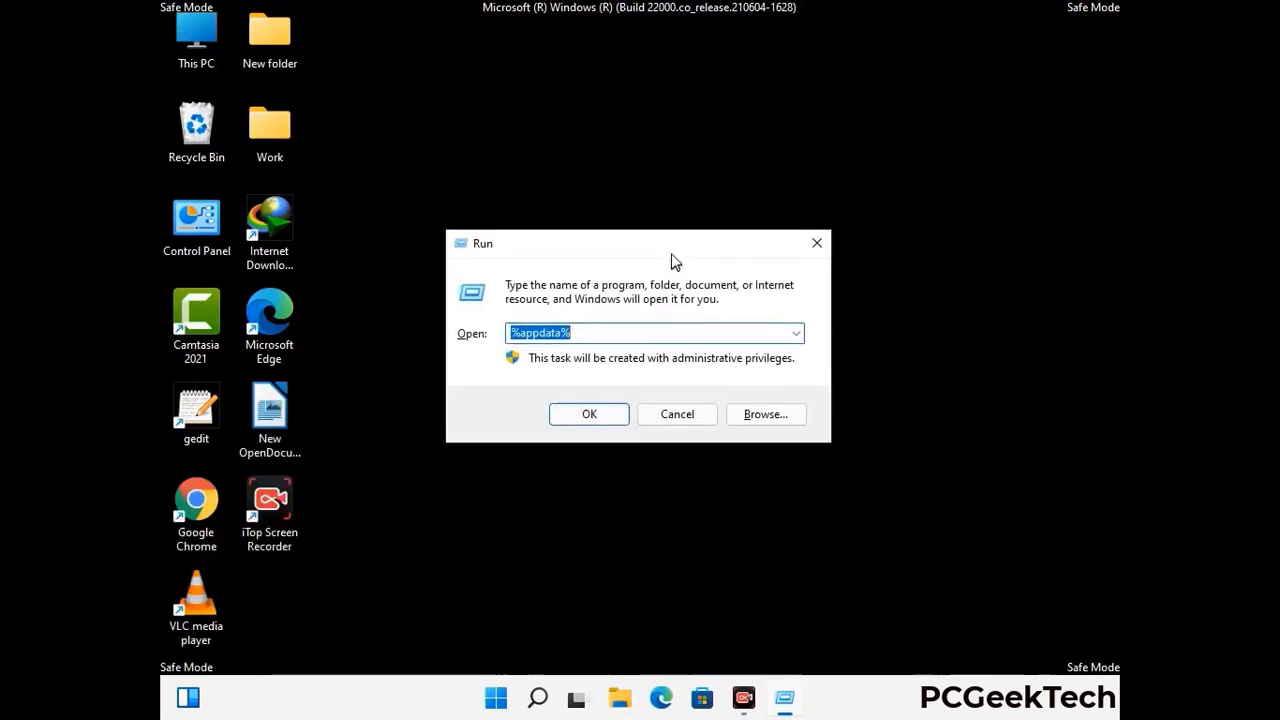
type("%Local")
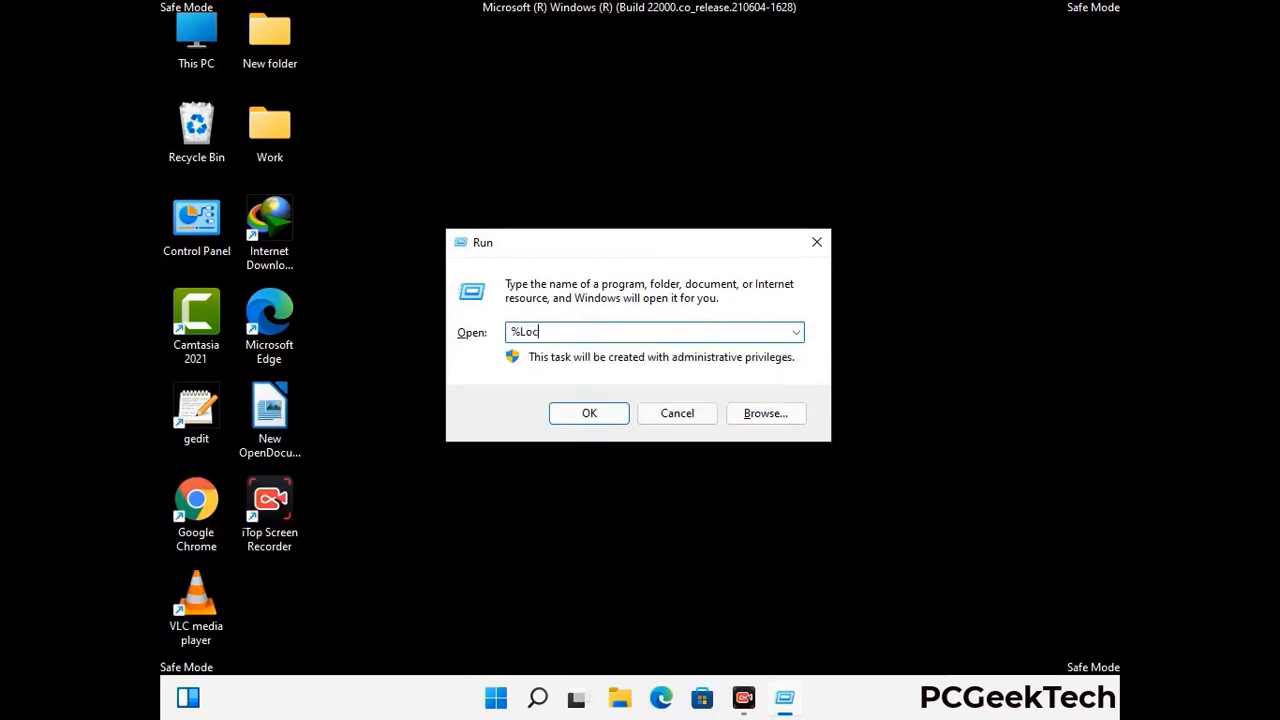
type("AppData%")
key("Return")
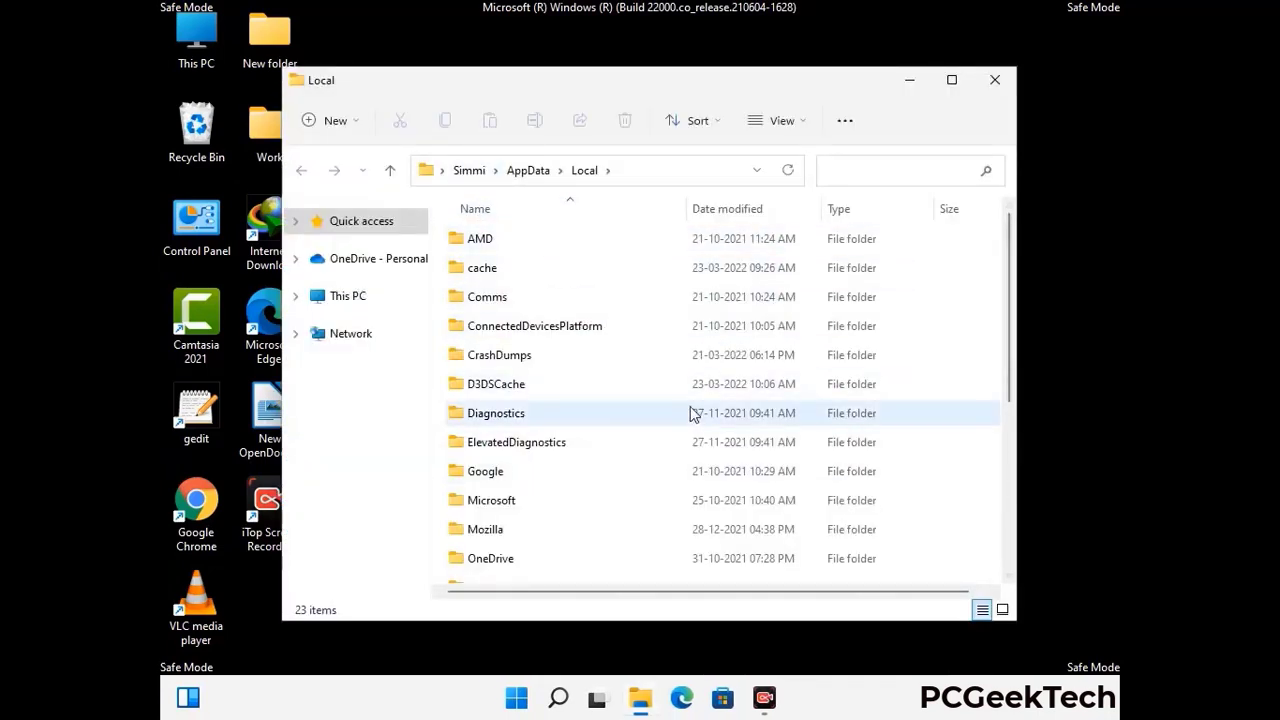
Step: Delete the Mozilla folder from the Local application data folder and close the folder window
scroll(537, 440, "down", 1)
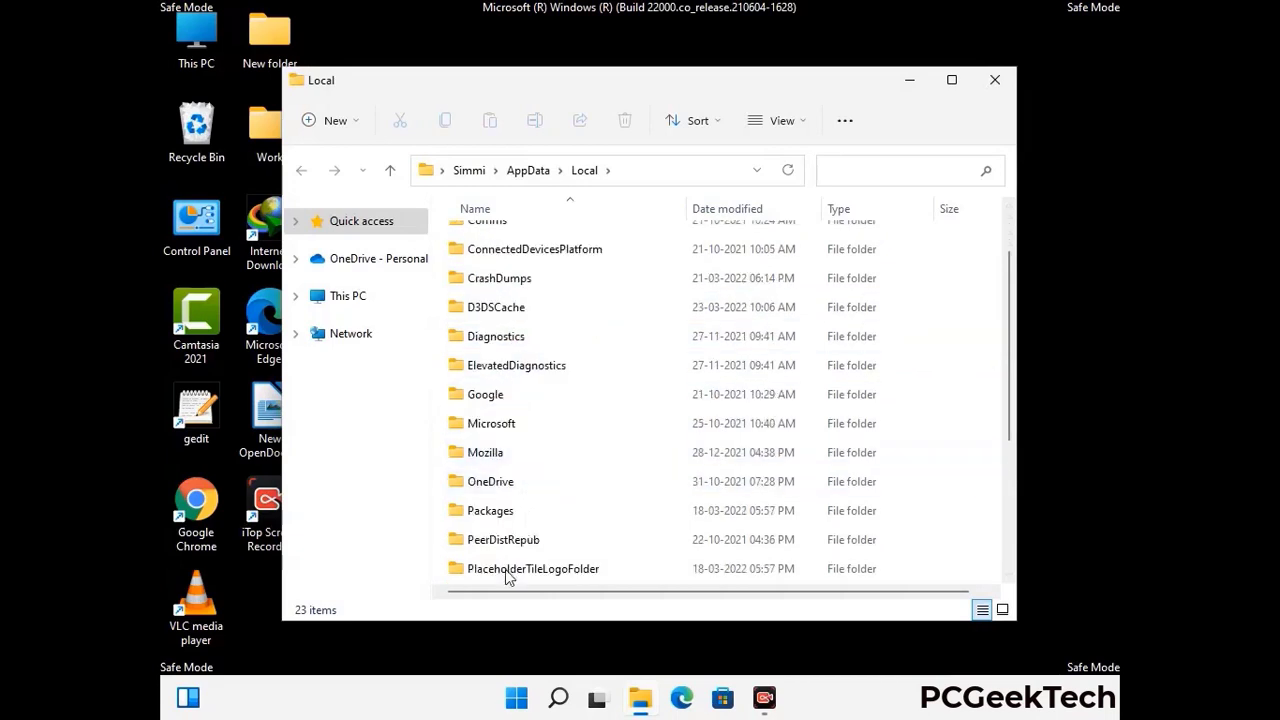
left_click(496, 455)
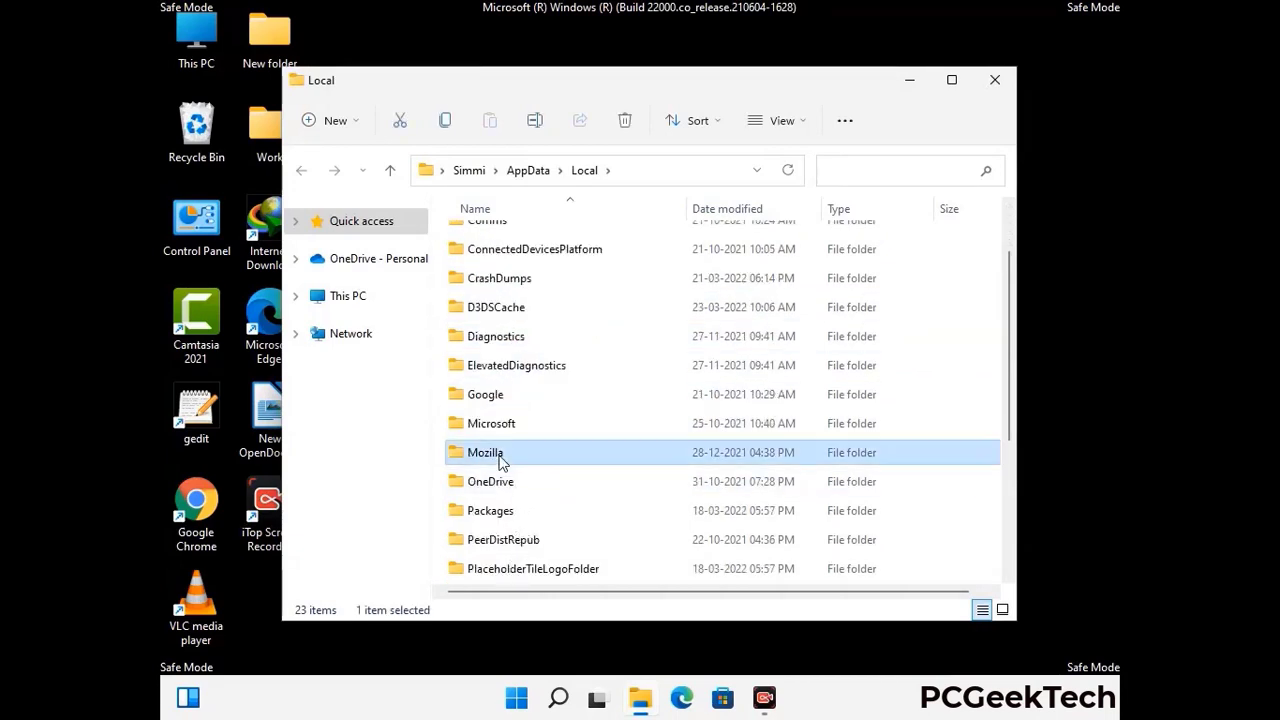
left_click(624, 121)
left_click(623, 129)
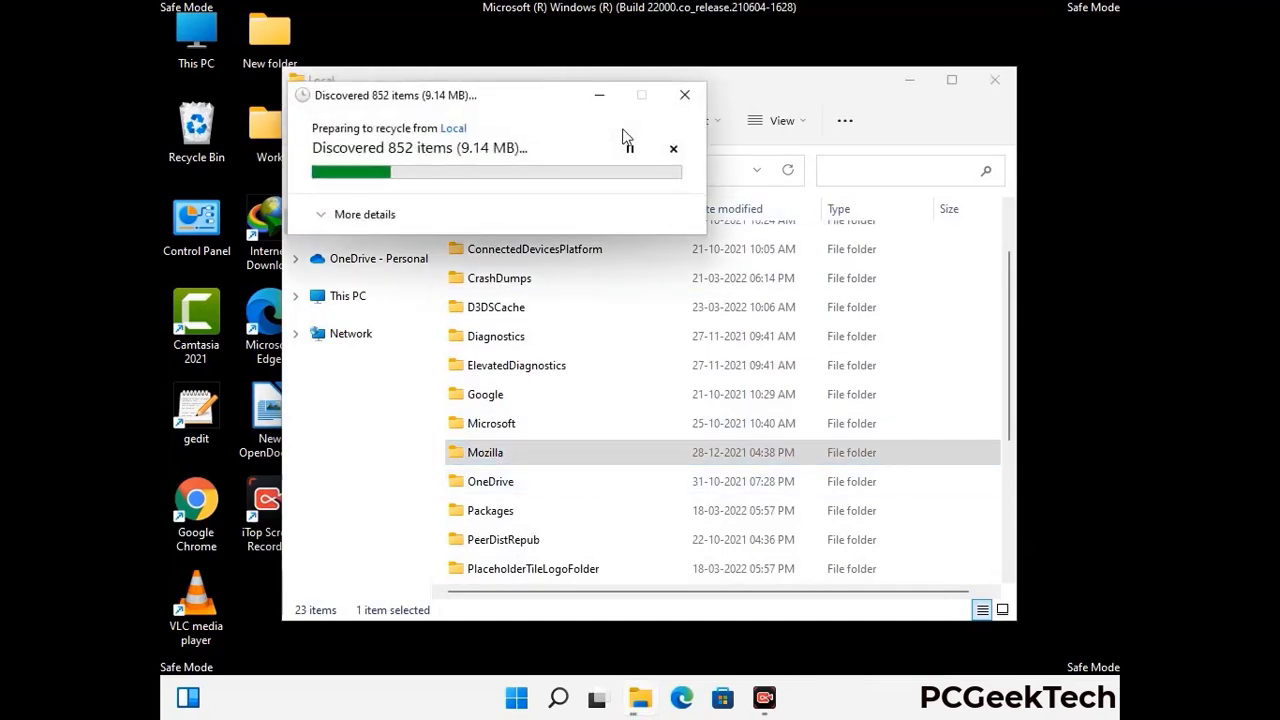
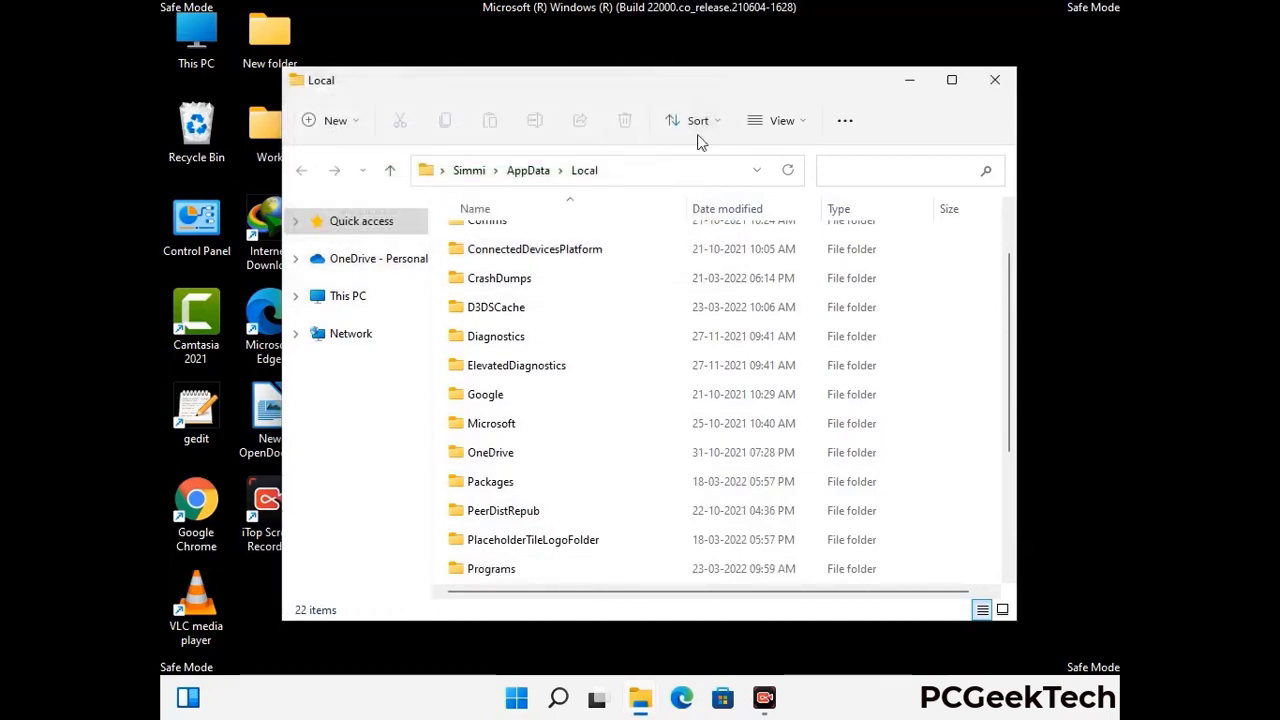
left_click(996, 88)
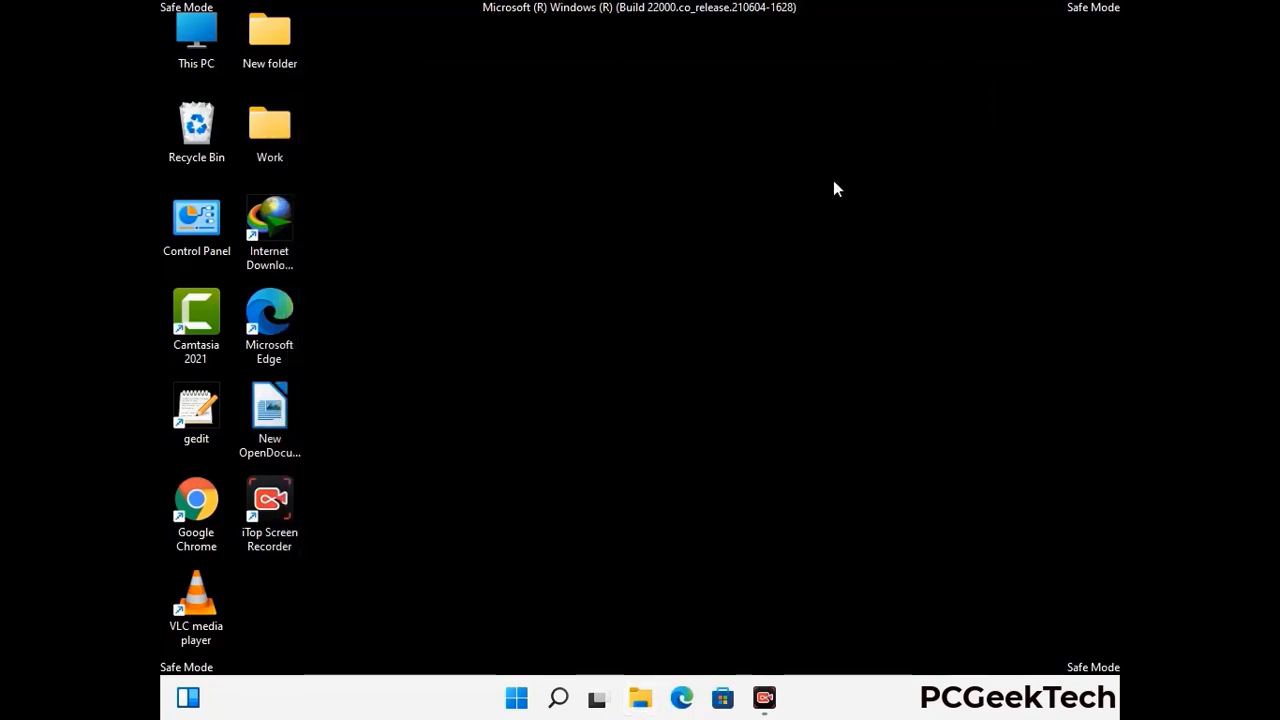
Step: Open the ProgramData folder by running %ProgramData%
key("super+r")
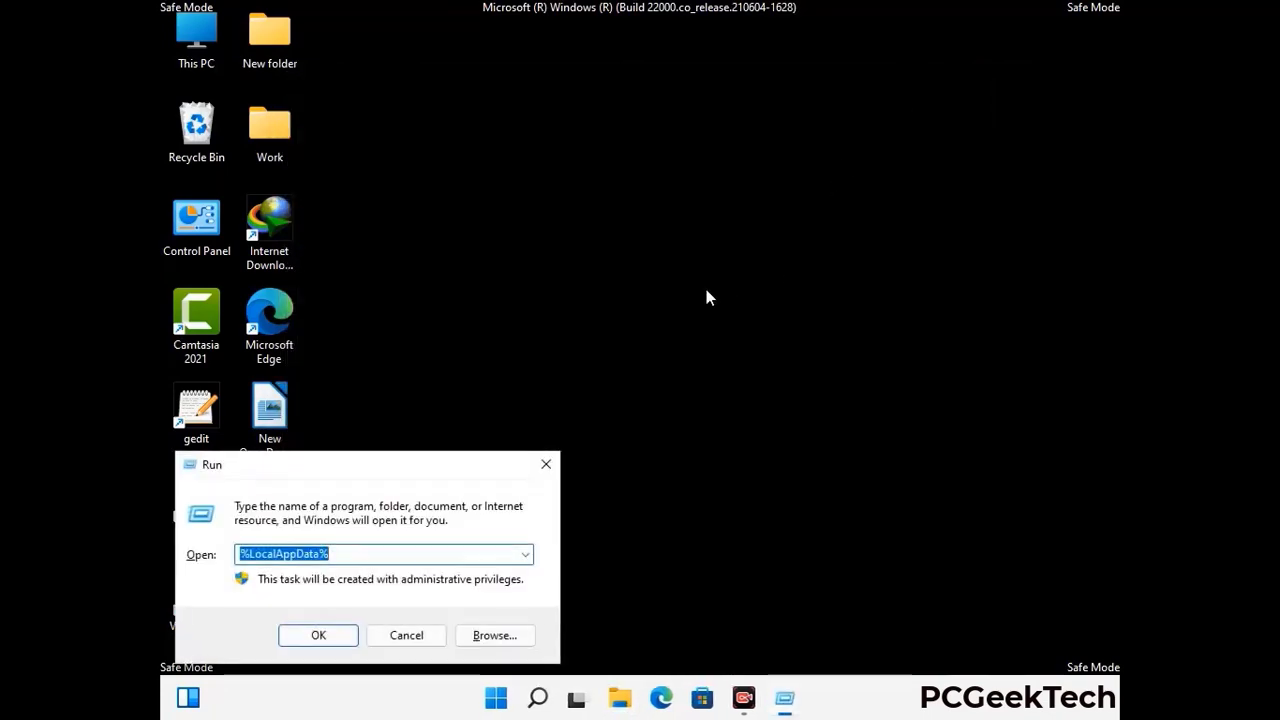
left_click_drag(324, 481, 587, 268)
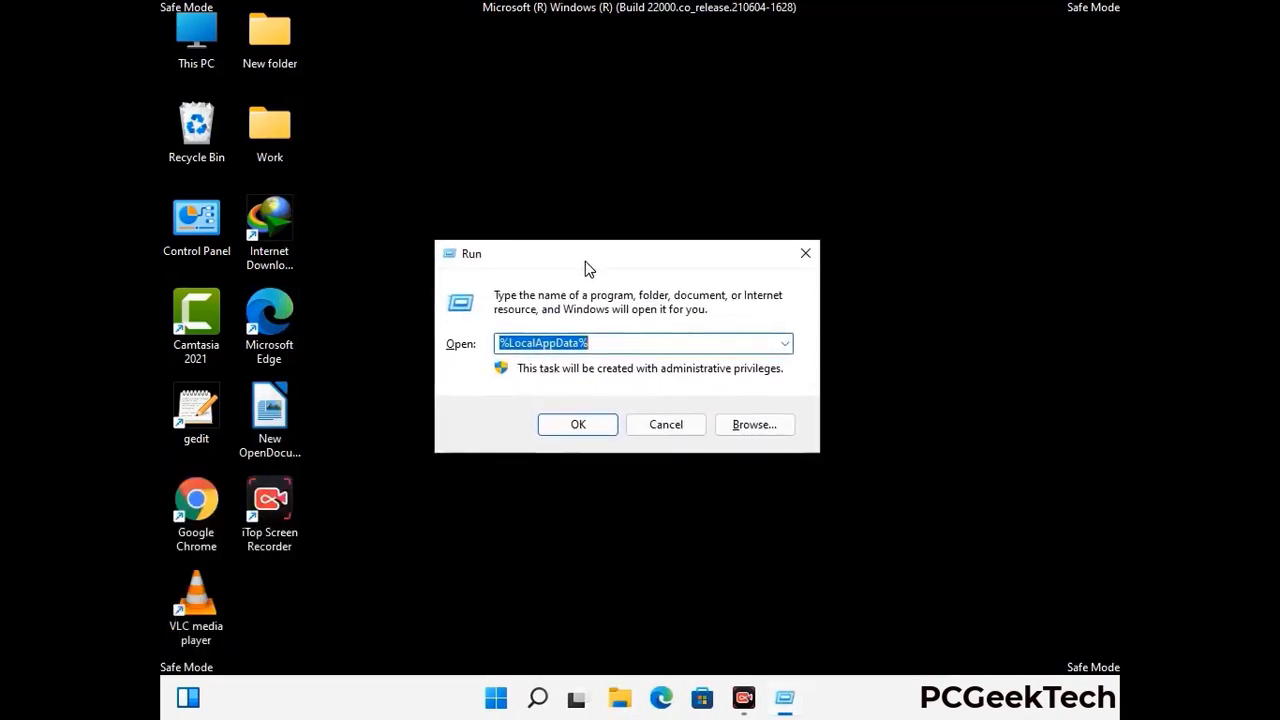
type("%")
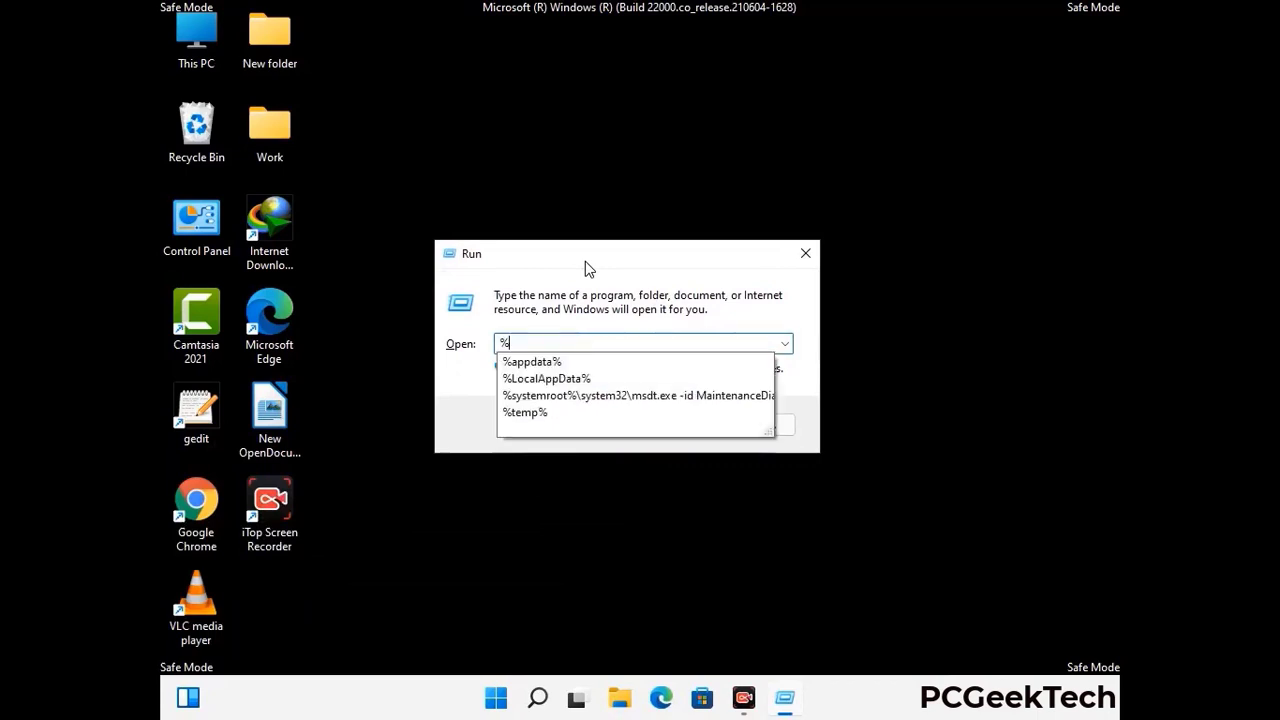
type("Pro")
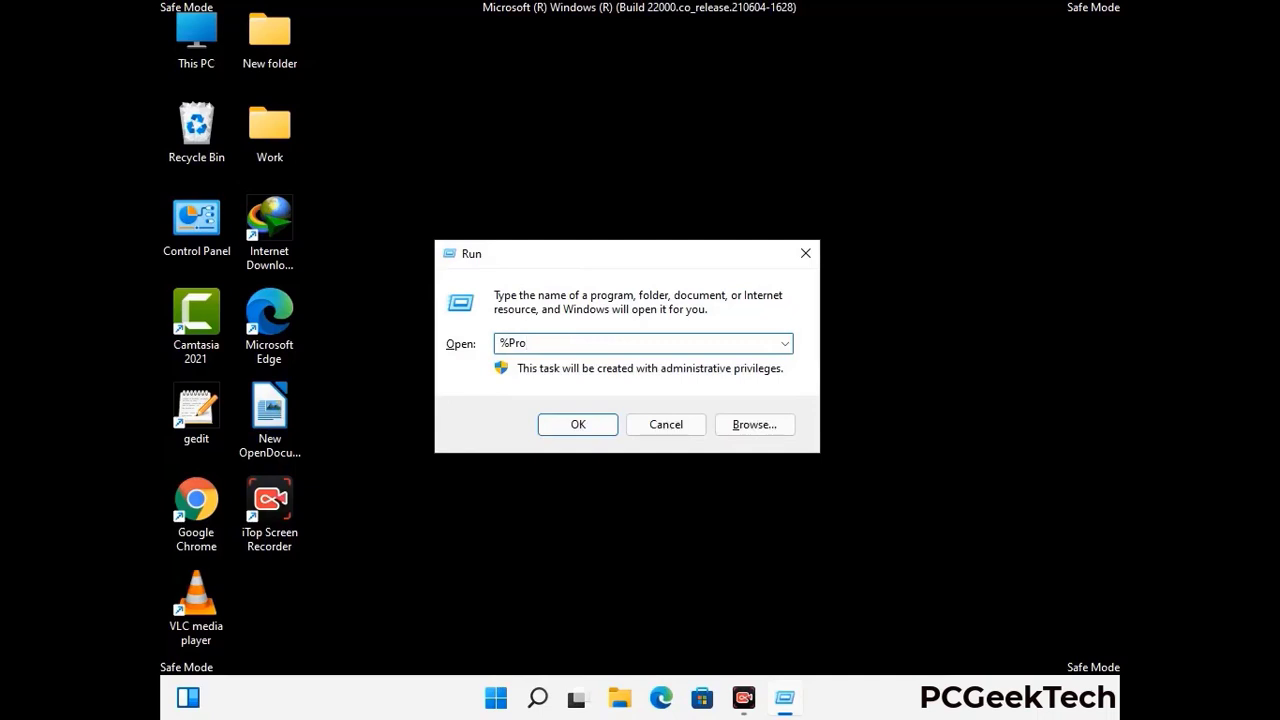
type("gramData%")
key("Return")
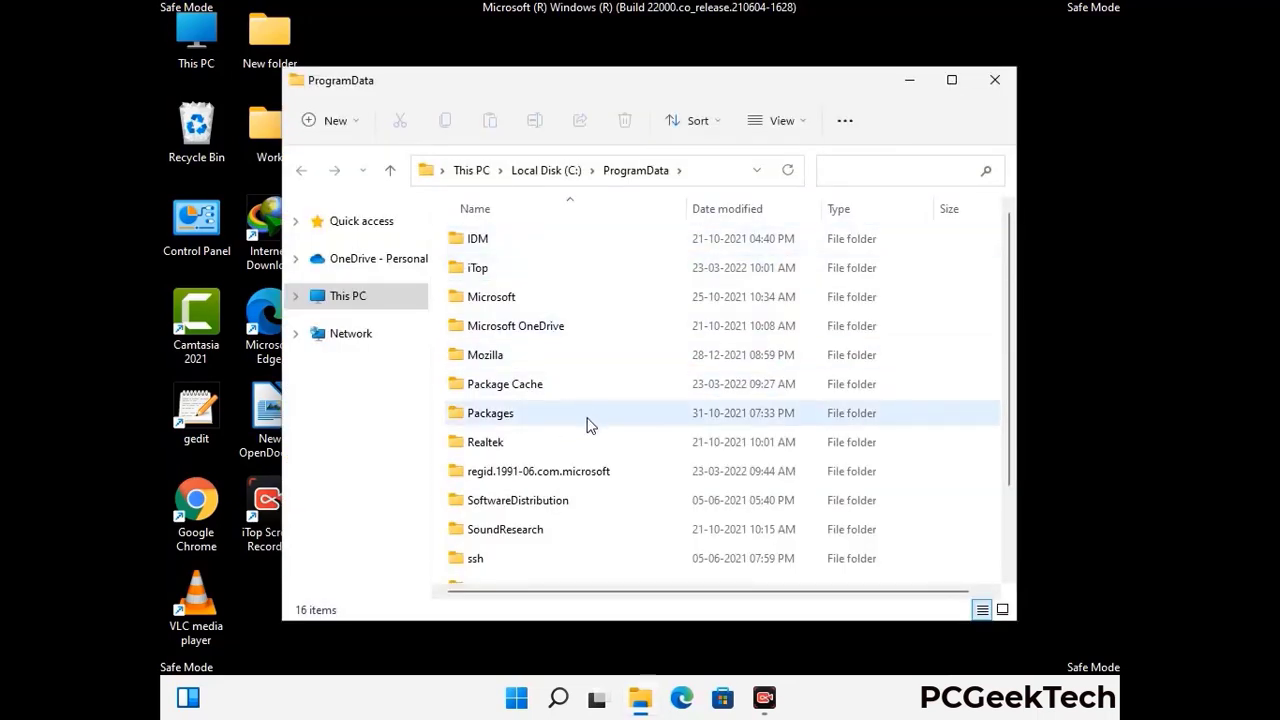
Step: Delete the Mozilla folder from ProgramData and close the folder window
scroll(587, 423, "down", 2)
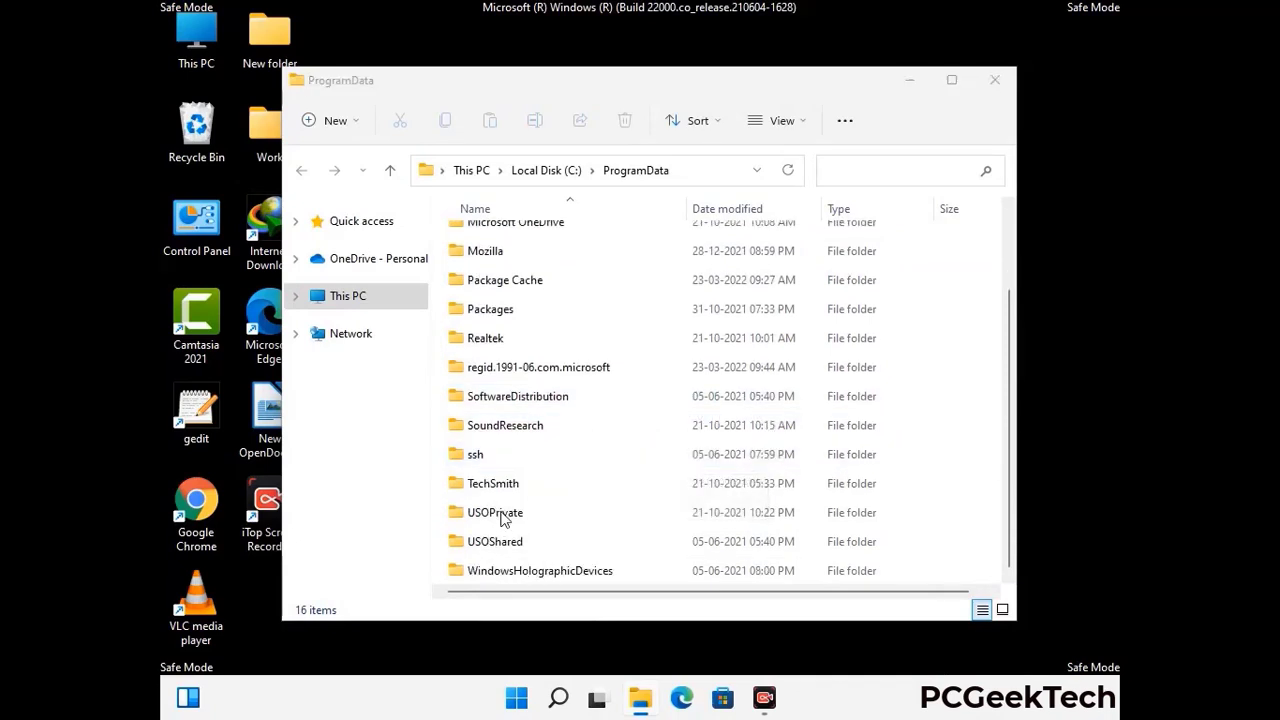
left_click(500, 252)
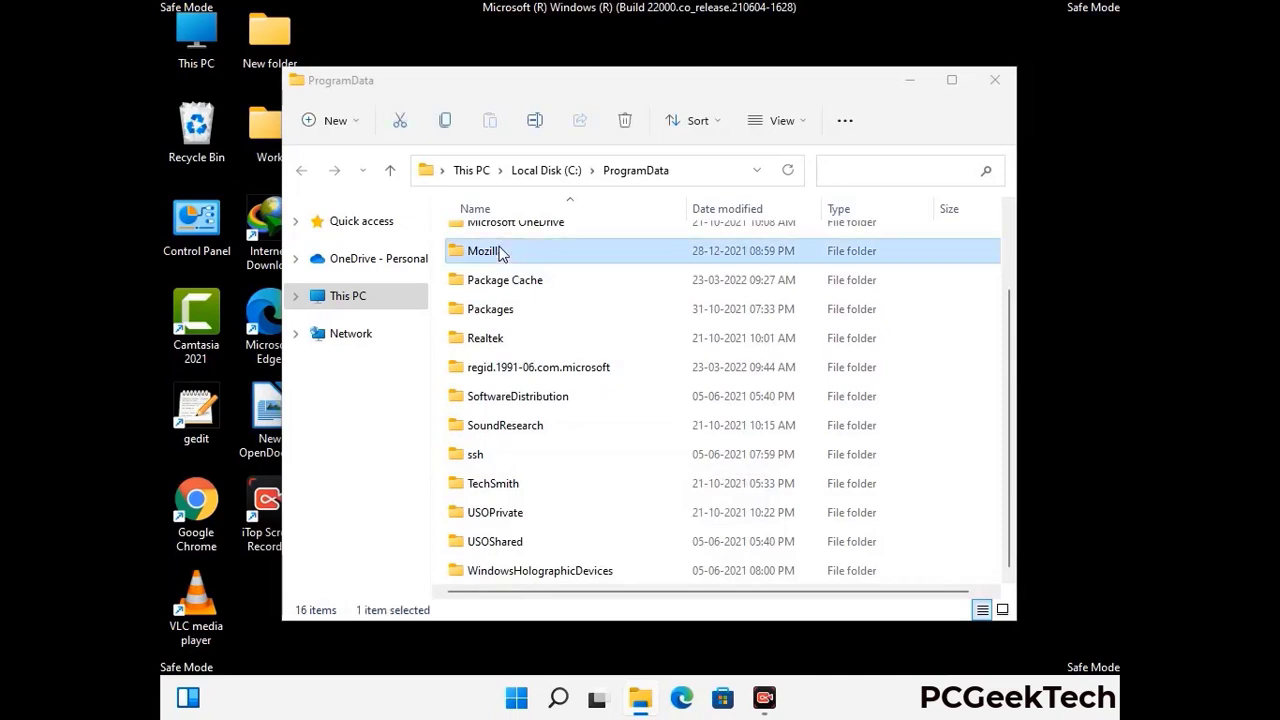
left_click(626, 121)
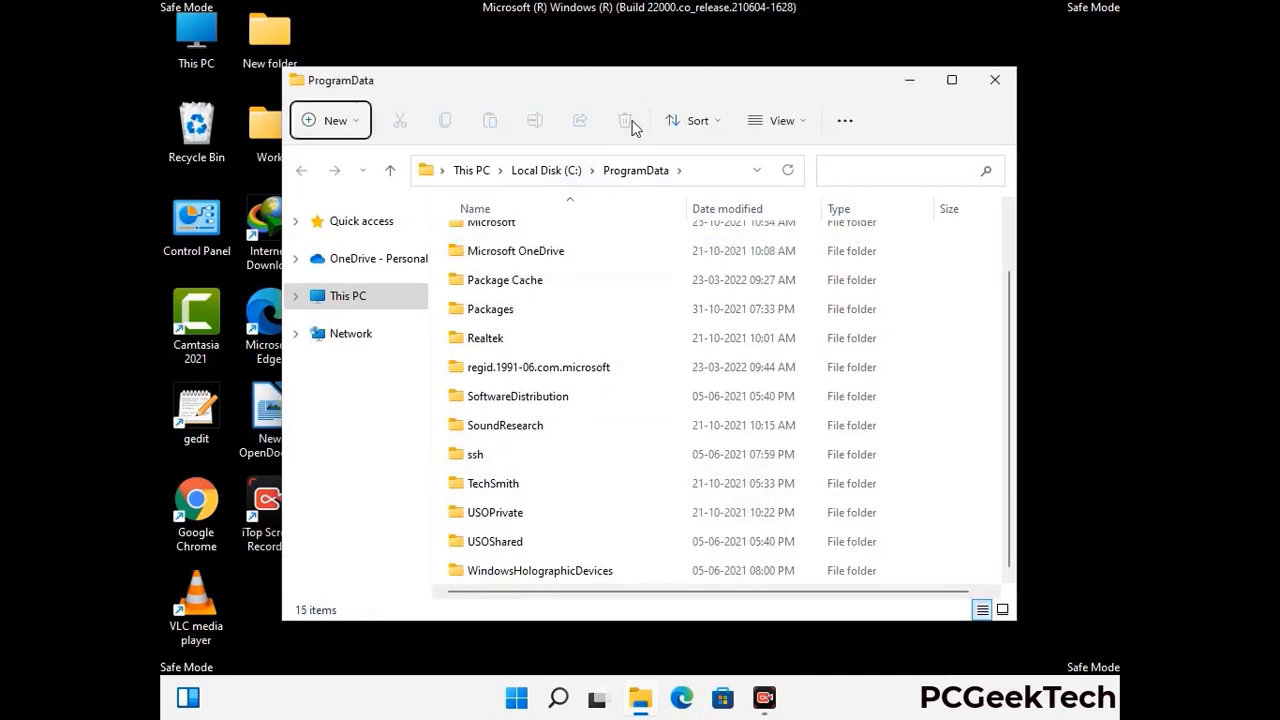
scroll(657, 415, "up", 2)
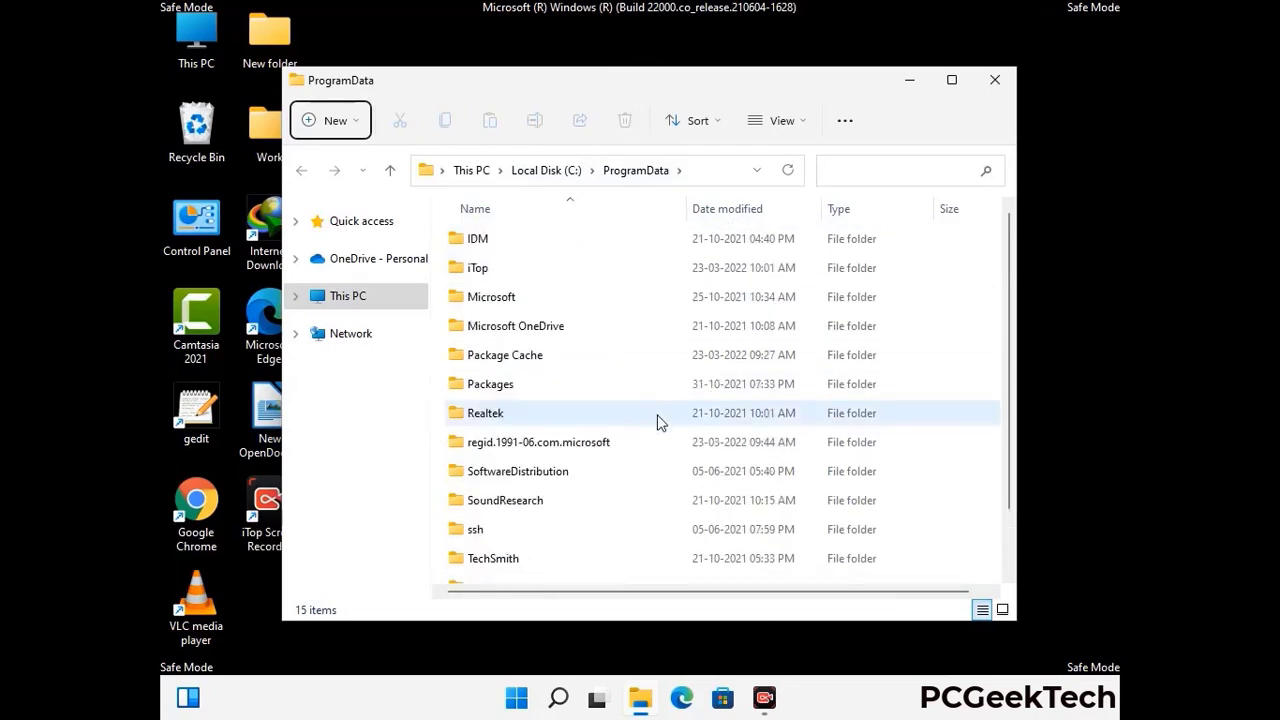
left_click(1002, 77)
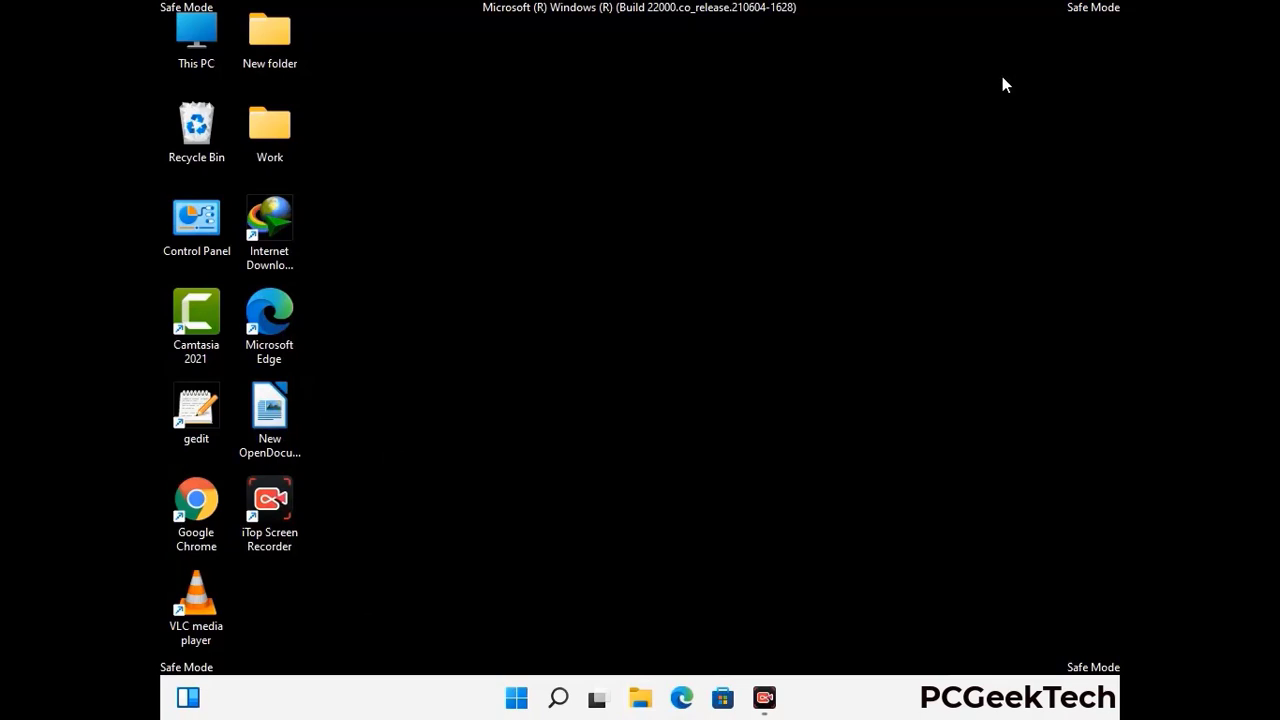
Step: Open the Windows system folder by running %WinDir%
key("super+r")
left_click_drag(417, 464, 668, 259)
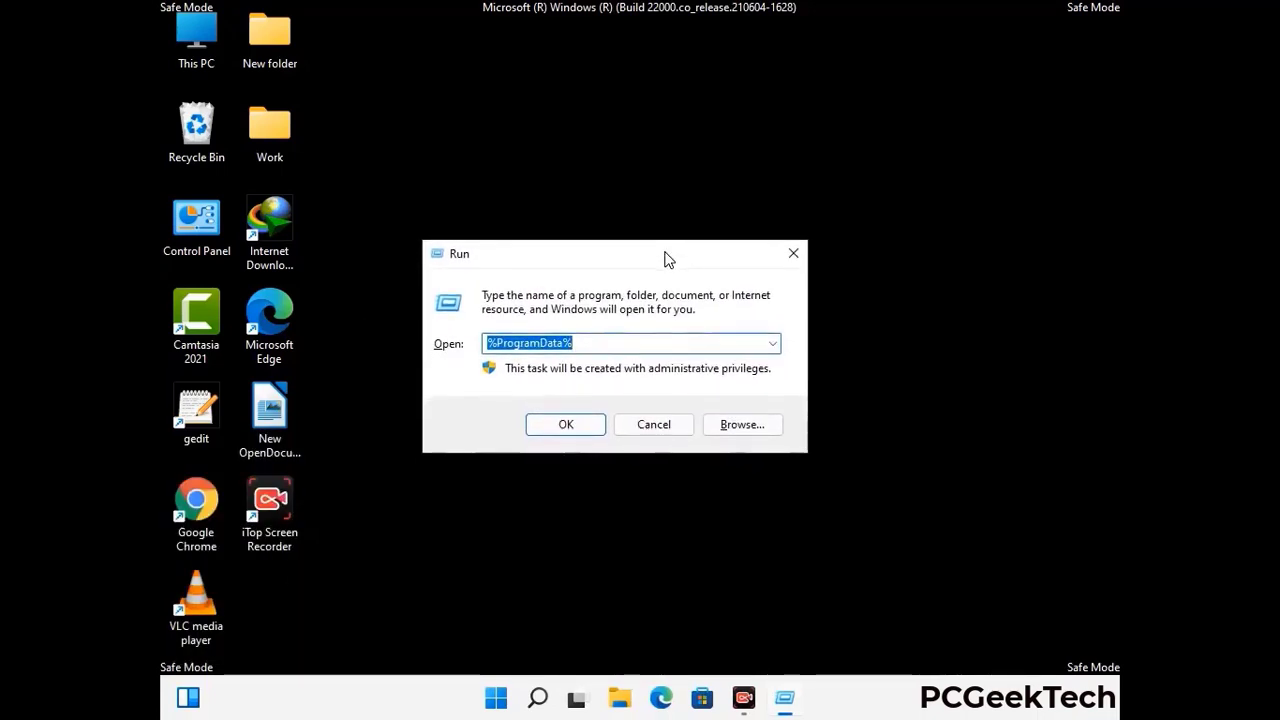
type("%Win")
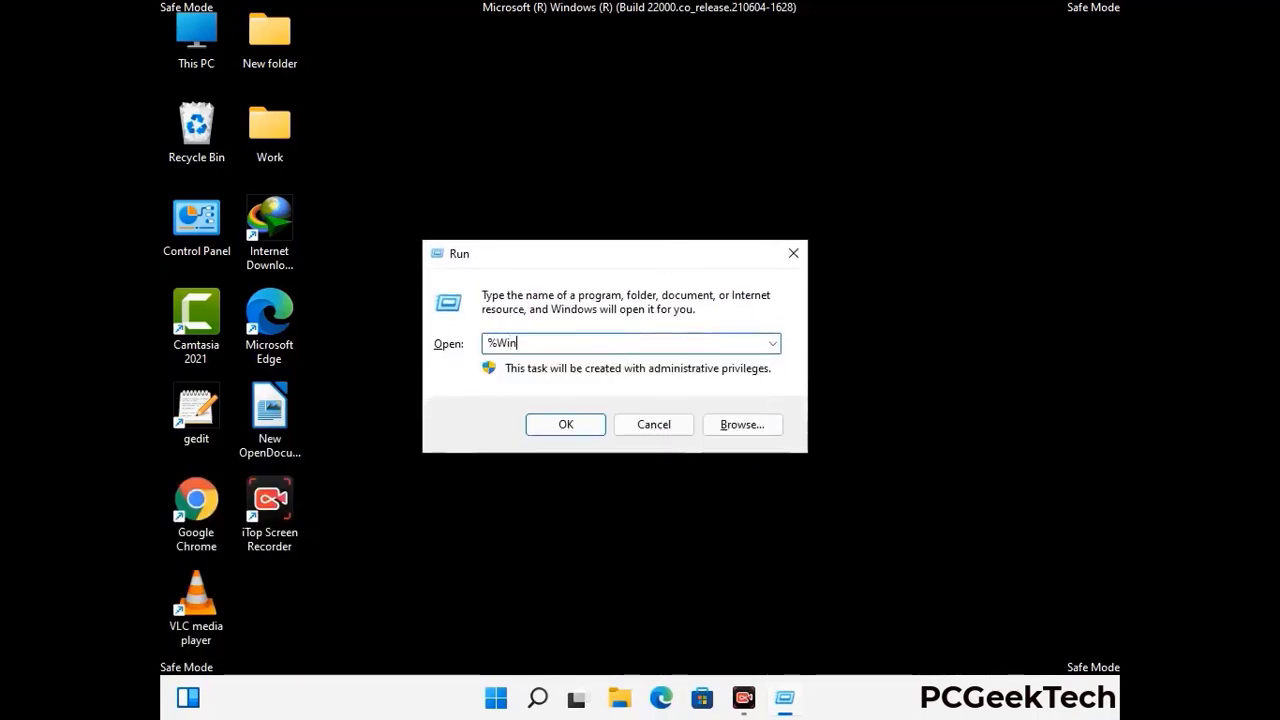
type("Dir%")
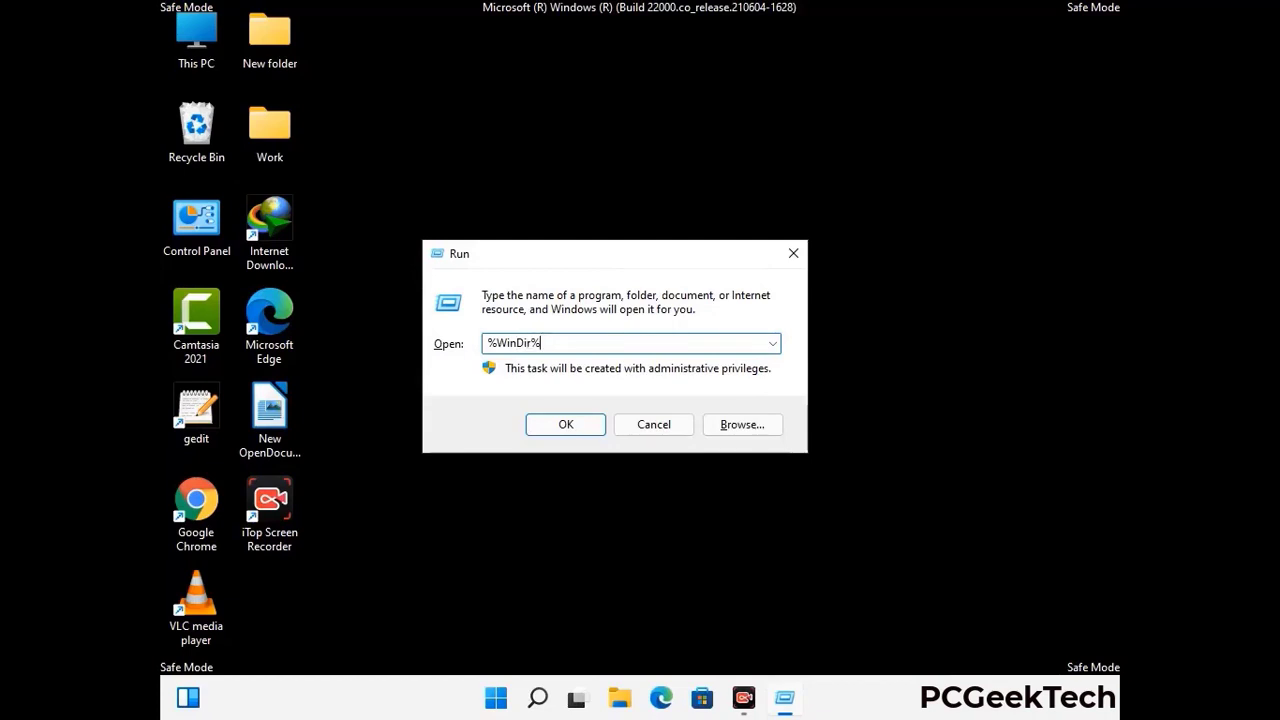
key("Return")
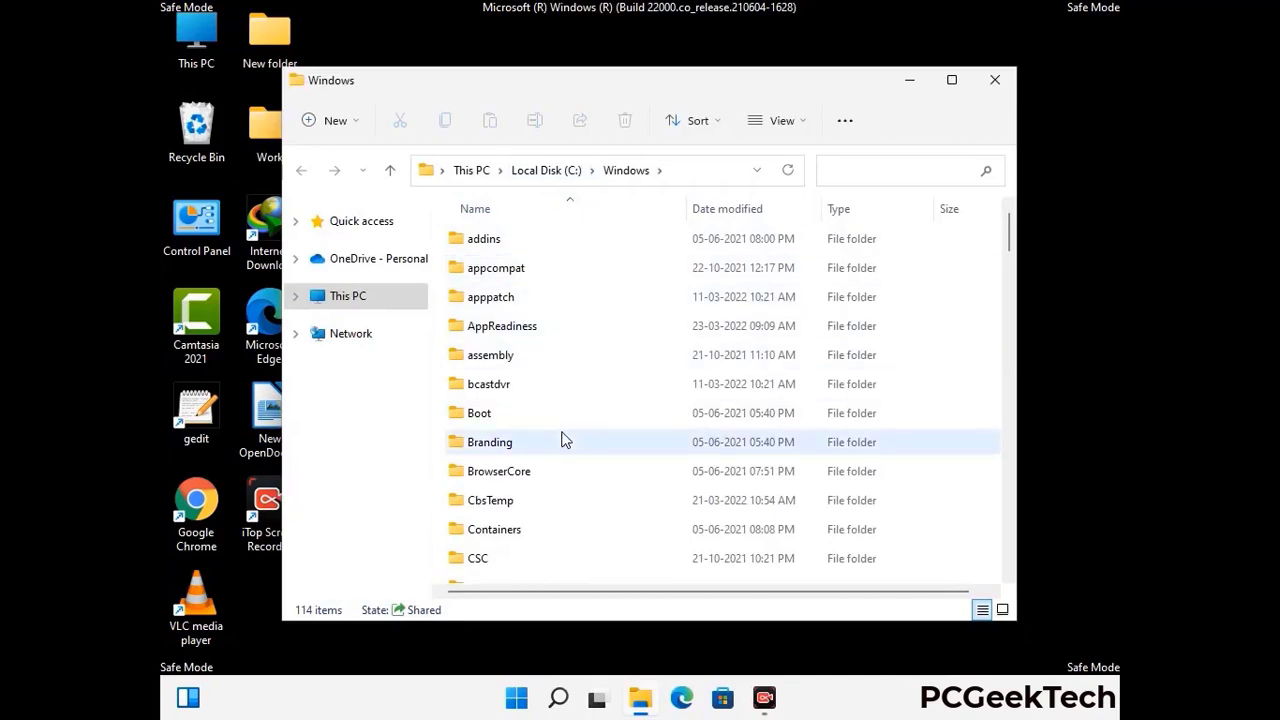
Step: Examine the folders and files in the Windows folder through to the end of the list for unwanted items
scroll(563, 440, "down", 1)
scroll(563, 443, "down", 3)
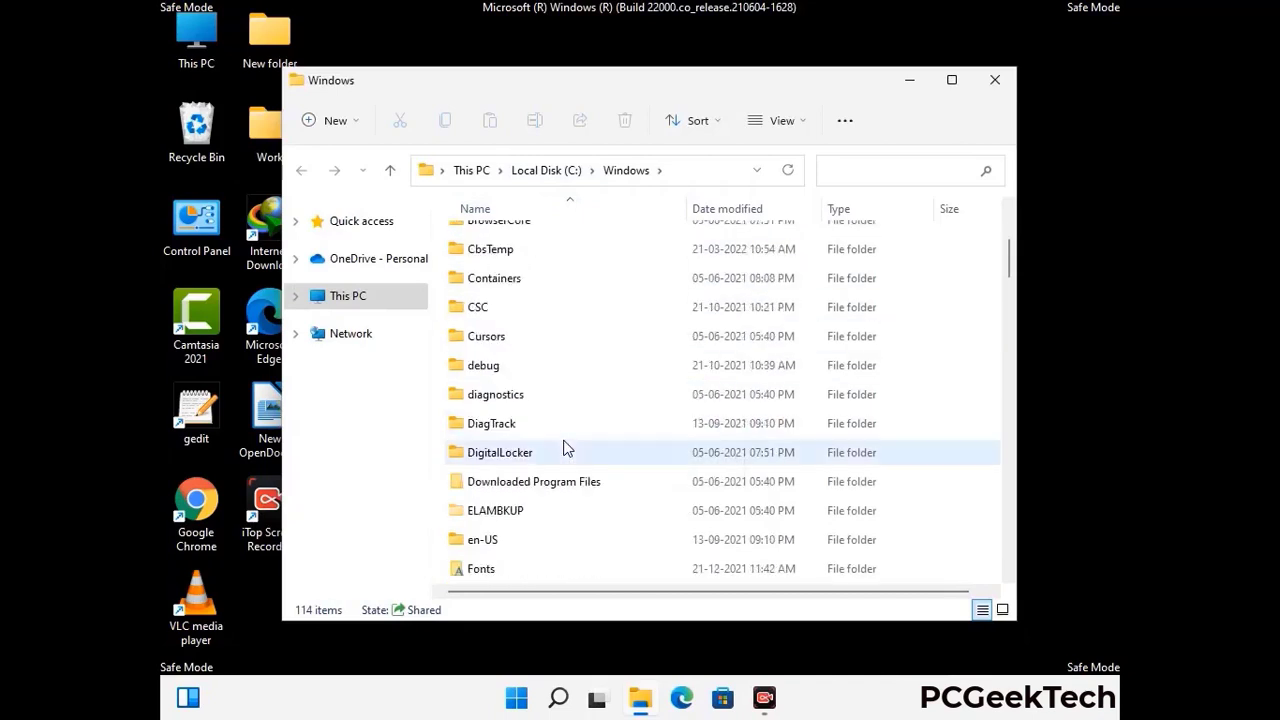
scroll(563, 450, "down", 5)
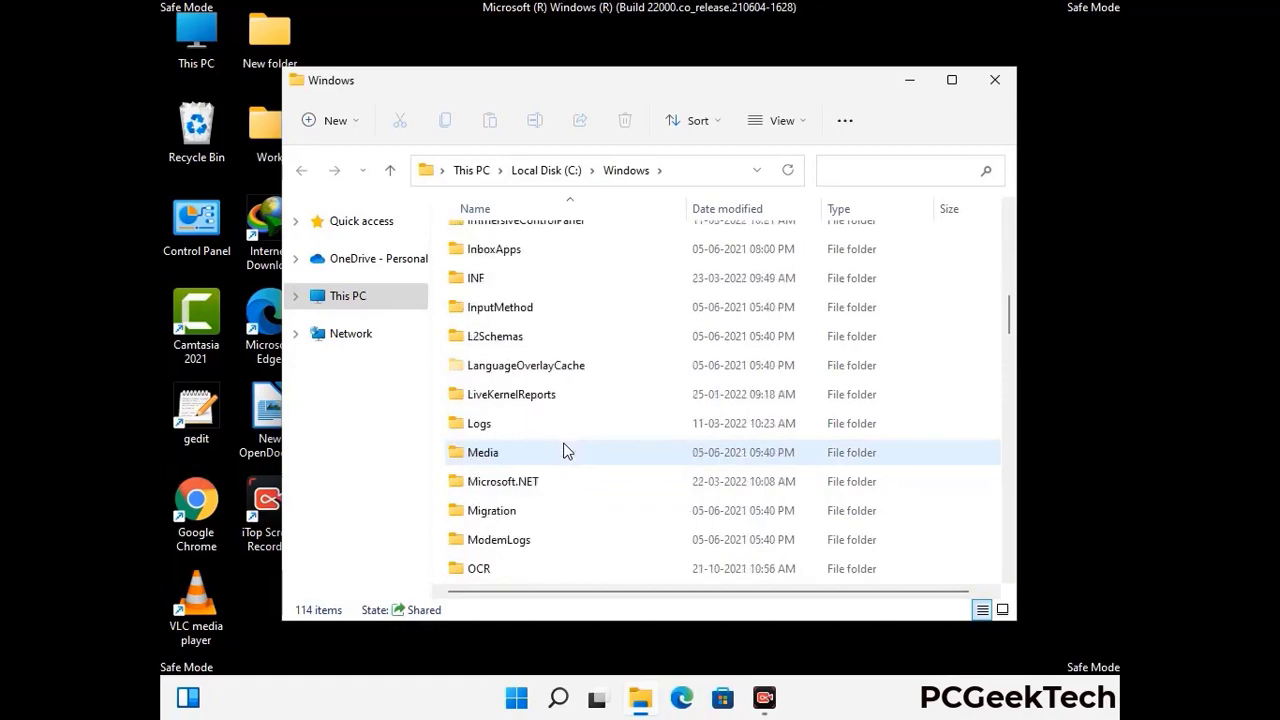
scroll(563, 452, "down", 1)
scroll(563, 452, "down", 8)
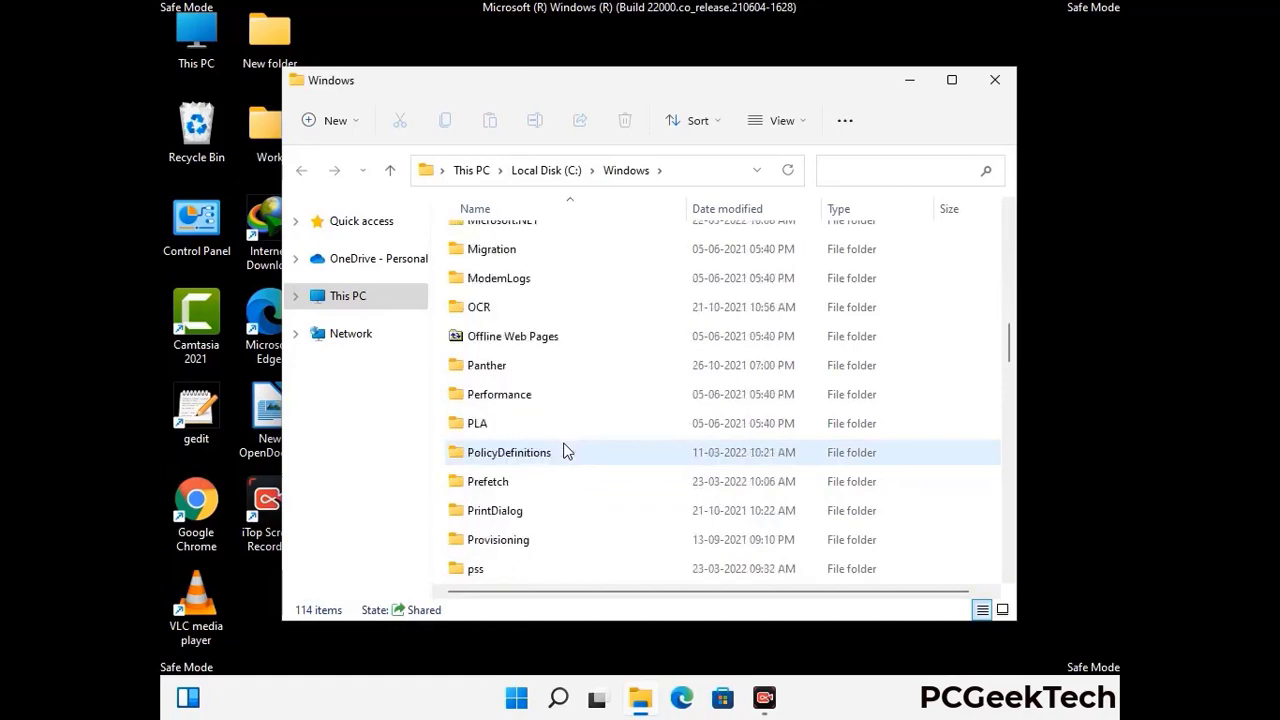
scroll(563, 450, "down", 6)
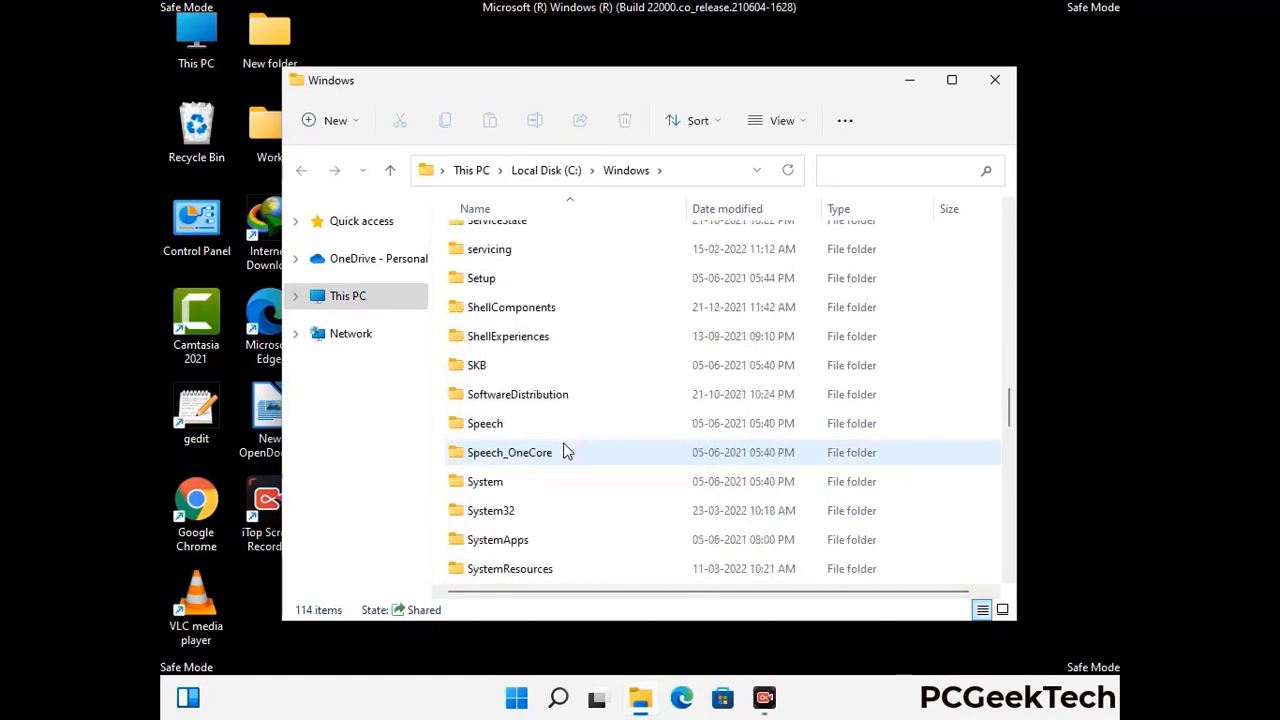
scroll(563, 452, "down", 2)
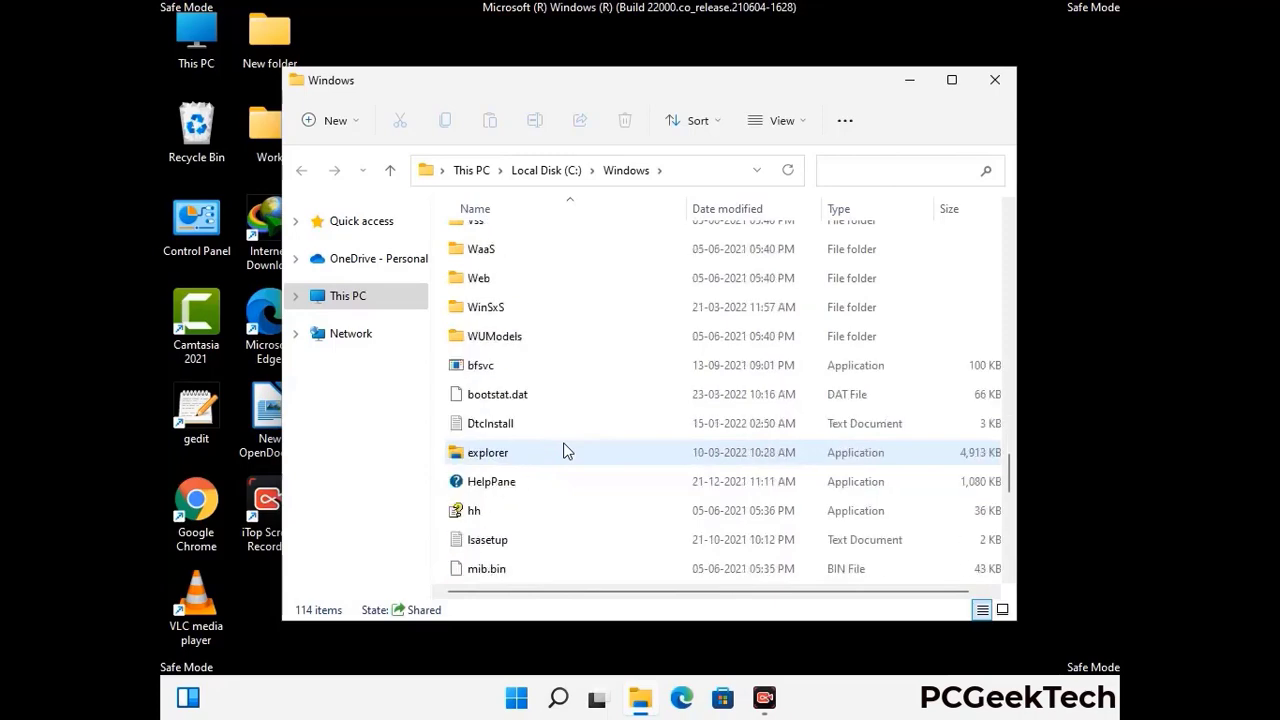
scroll(563, 452, "down", 7)
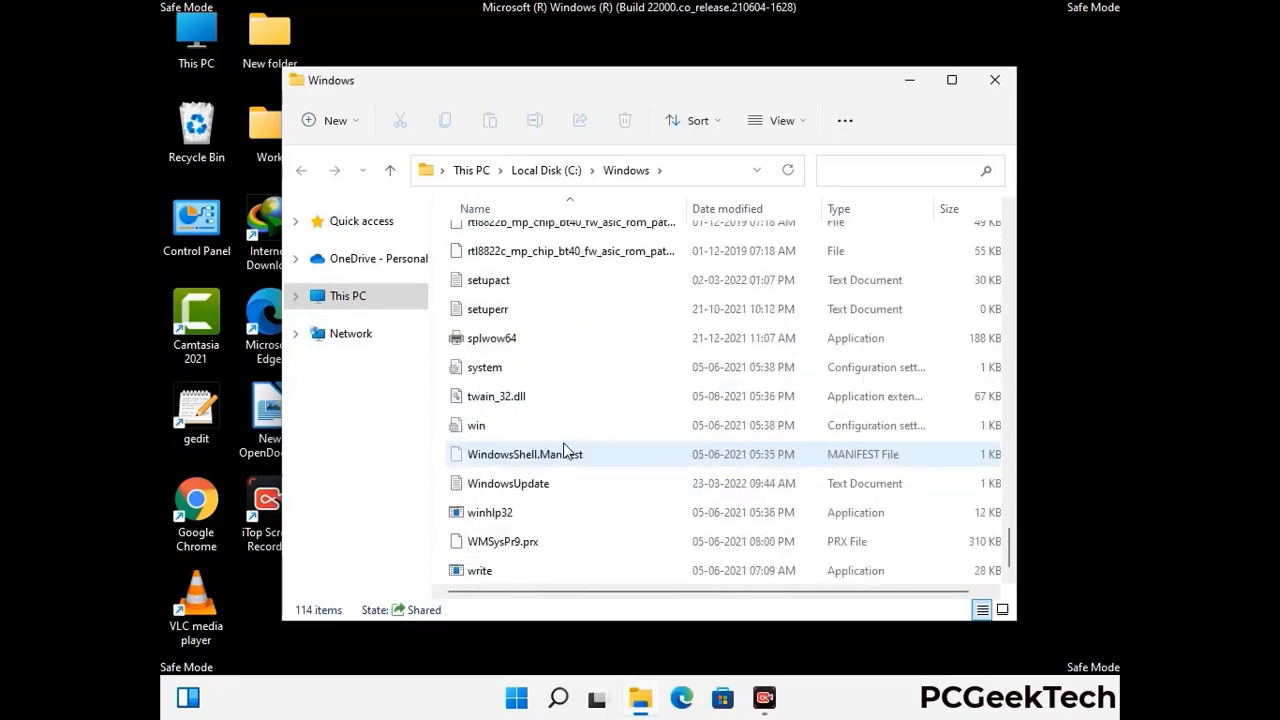
Step: Look back up through the folders in the Windows directory and close the folder window
scroll(563, 452, "up", 9)
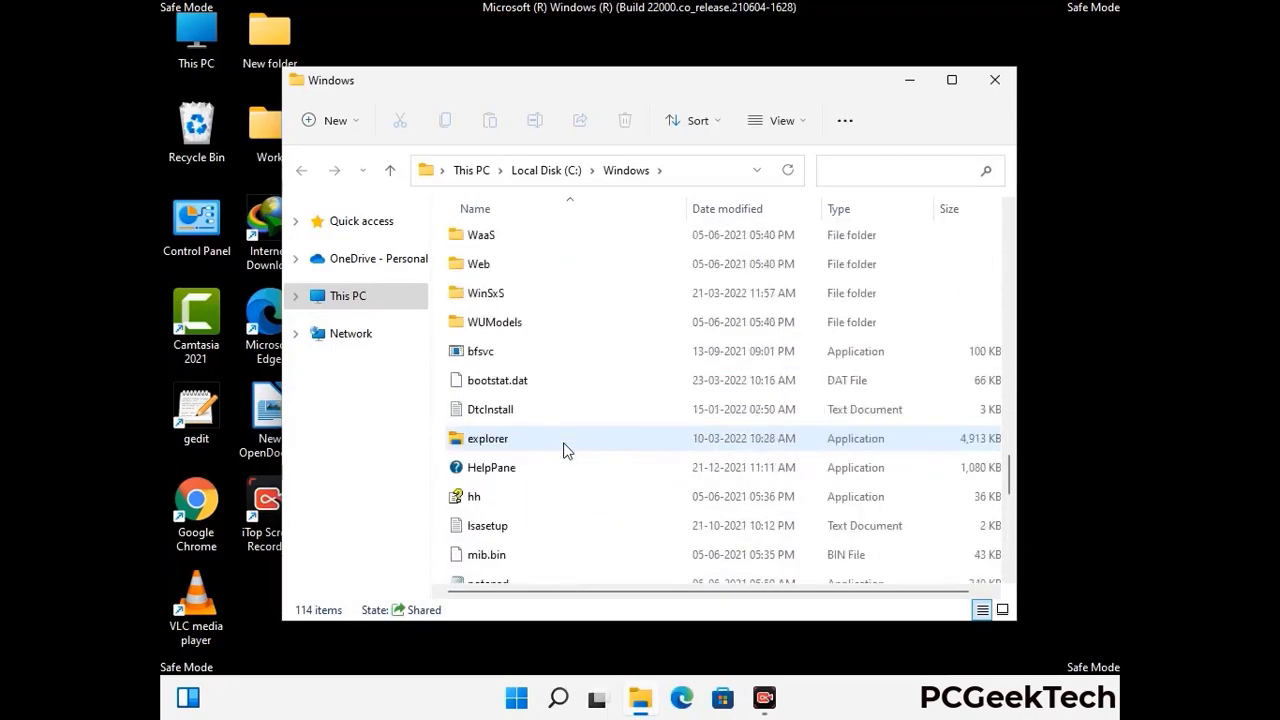
scroll(563, 452, "up", 4)
scroll(563, 452, "up", 3)
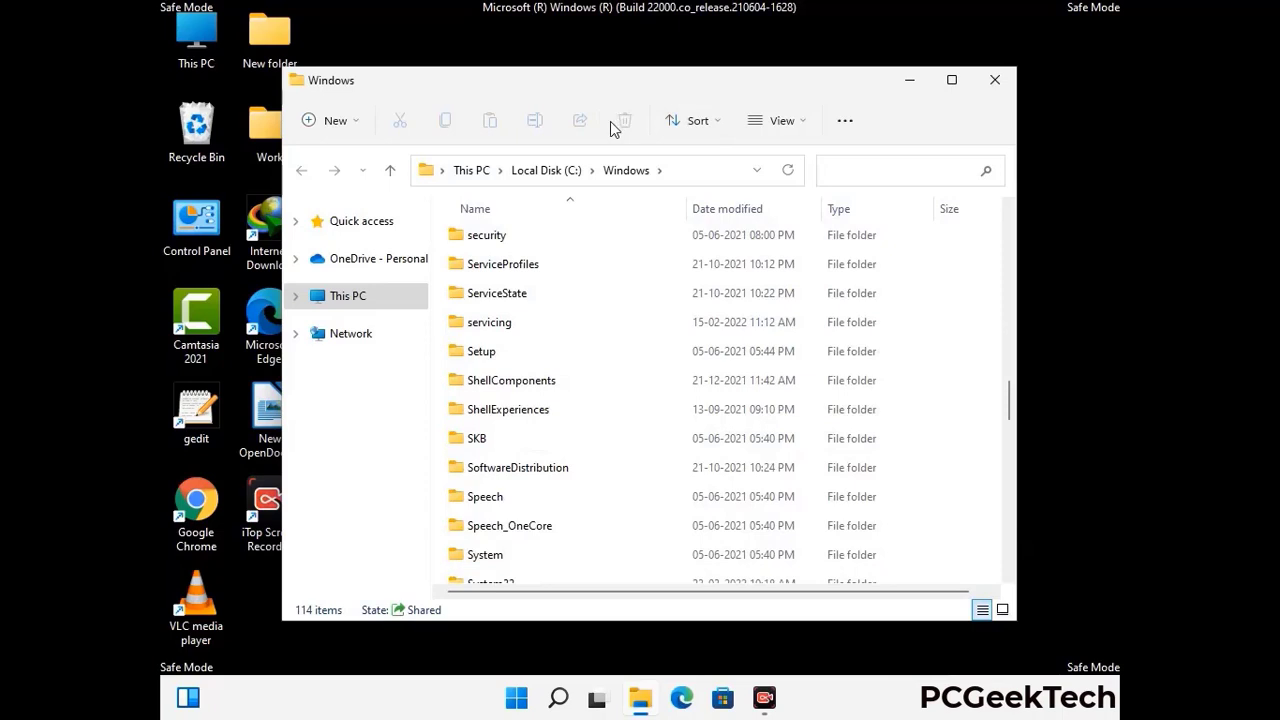
left_click(1002, 78)
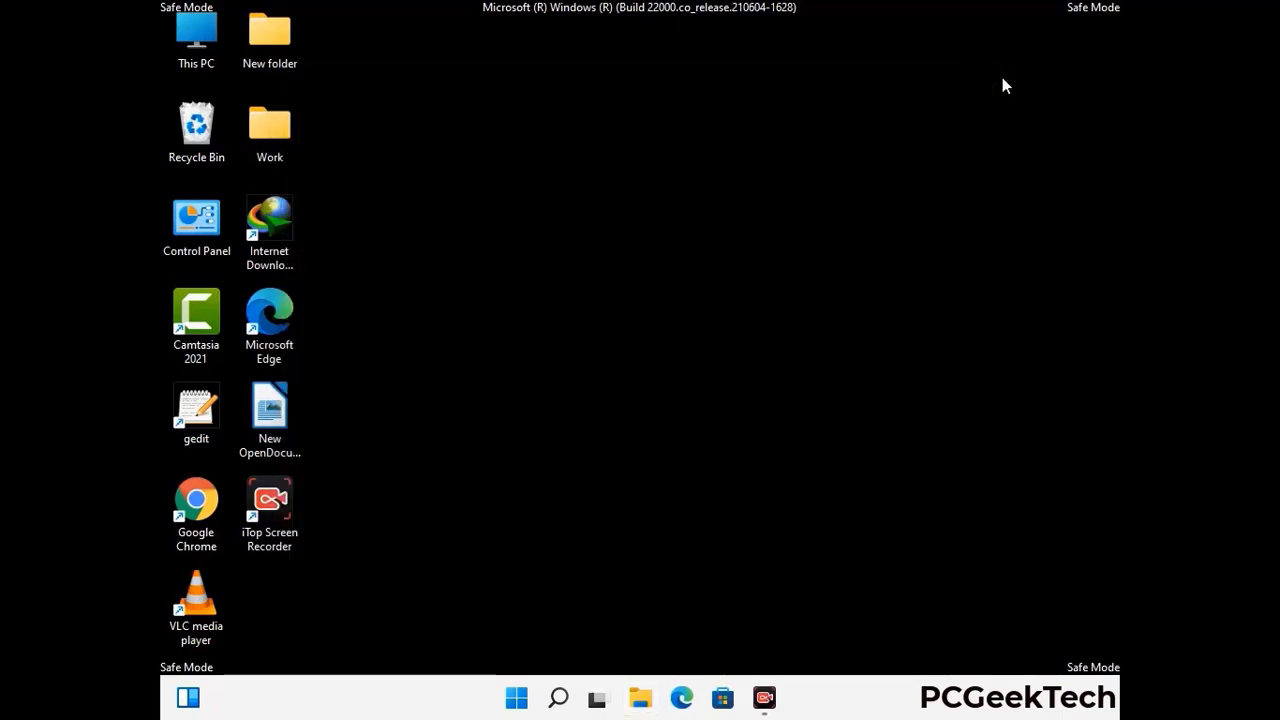
Step: Open the user's temporary files folder by running %temp%
key("super+r")
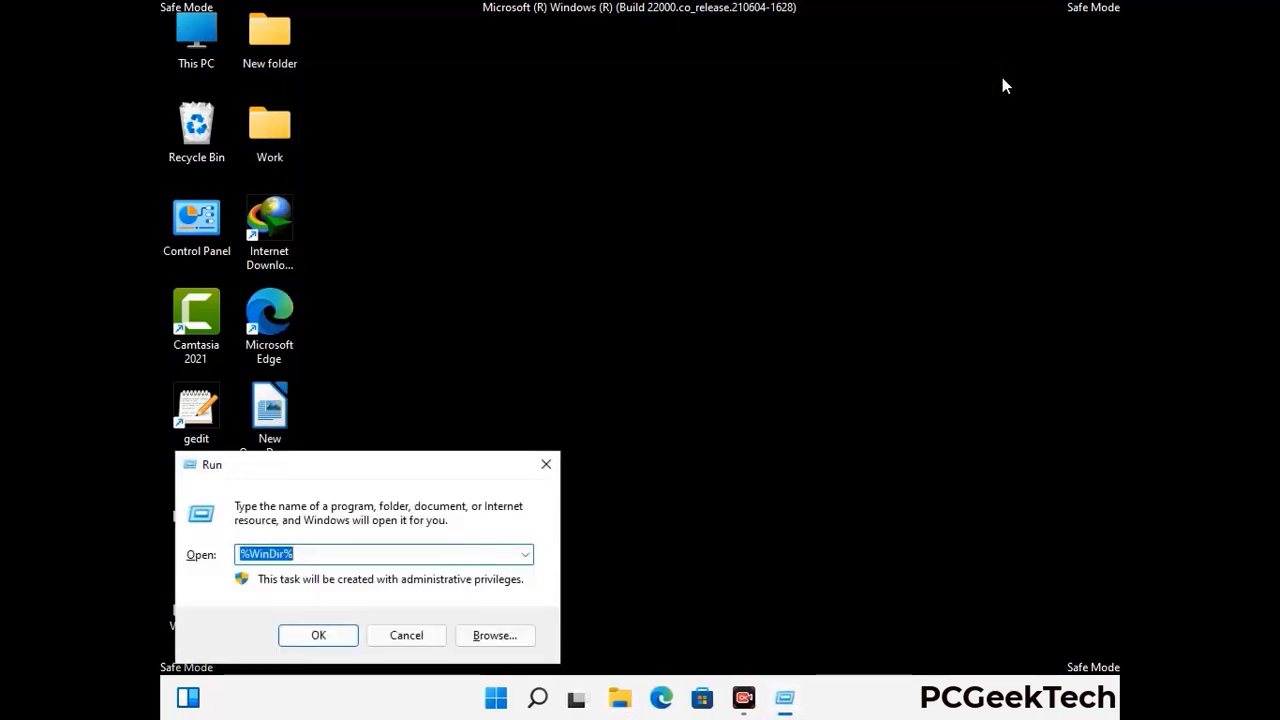
left_click_drag(426, 468, 727, 172)
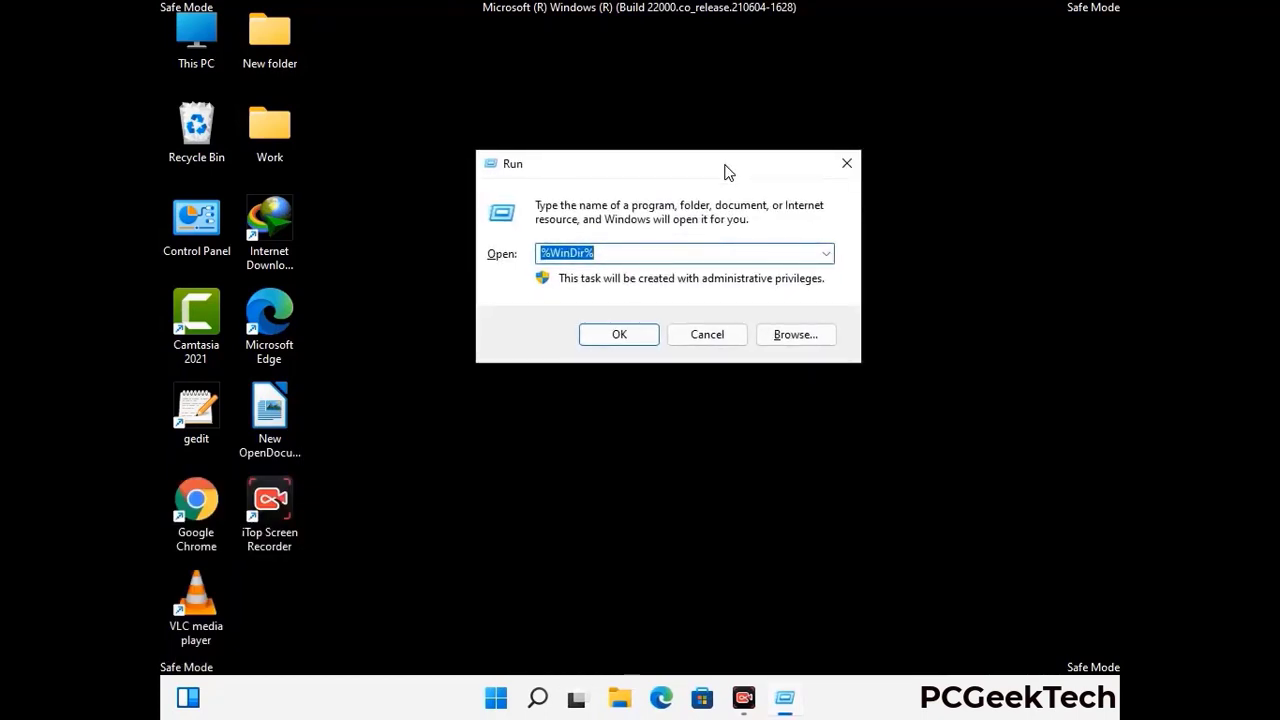
type("%temp")
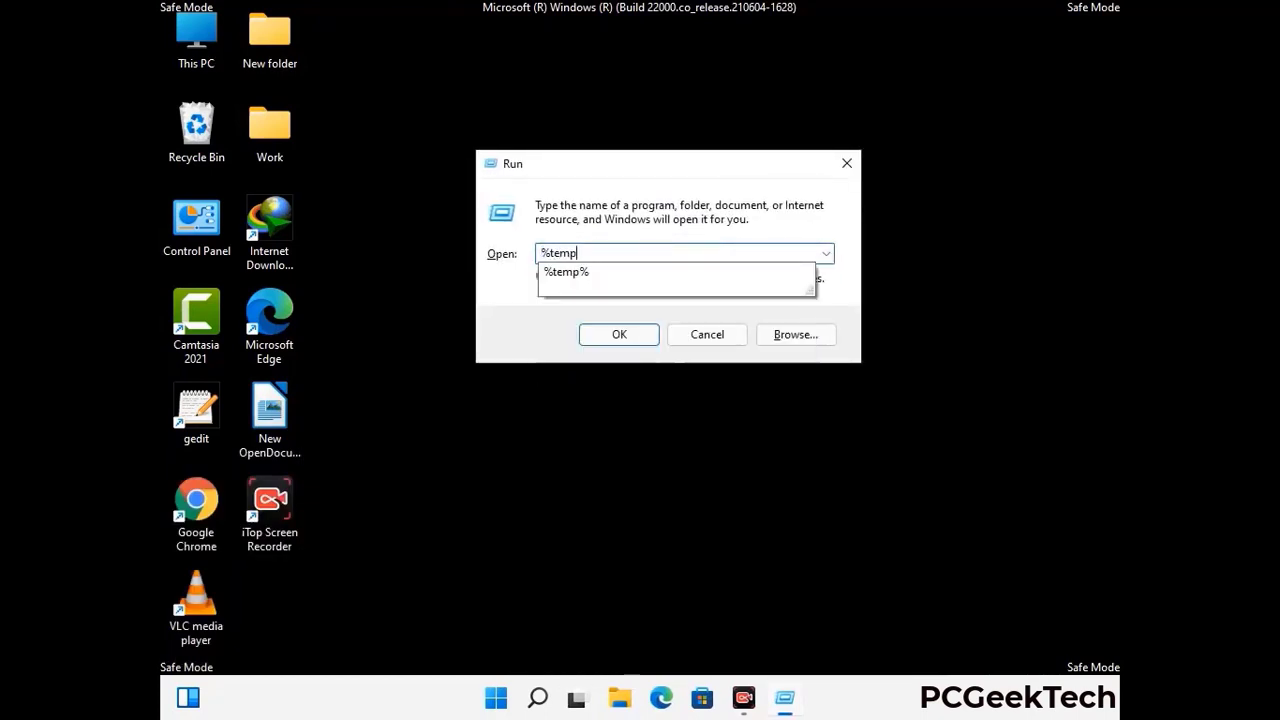
type("%")
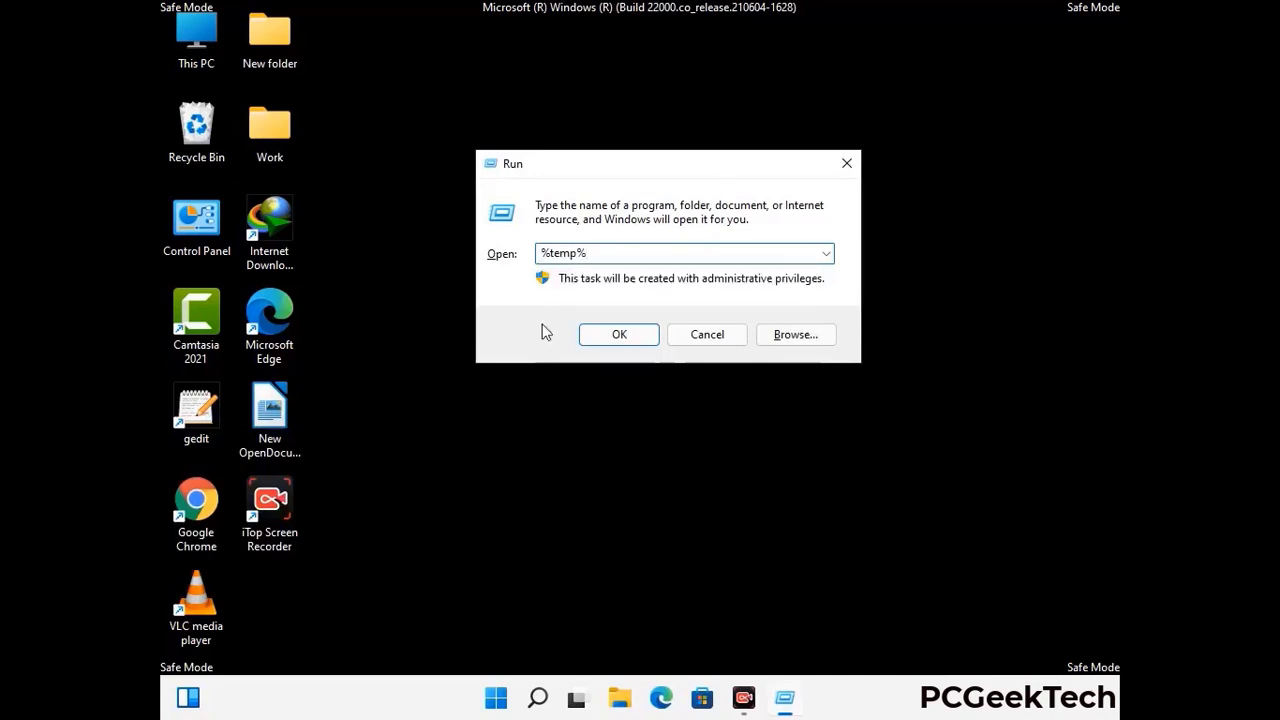
left_click(619, 334)
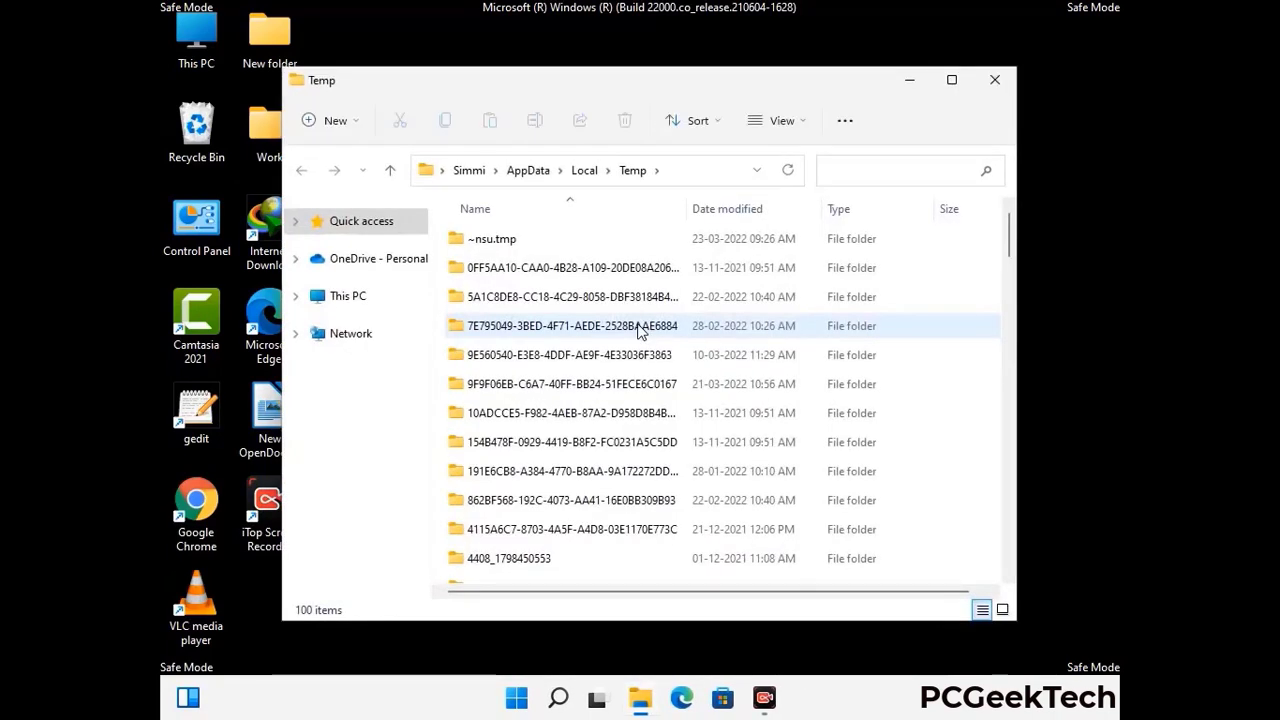
Step: Delete all files and folders in the user's Temp folder and close the folder window
left_click(580, 386)
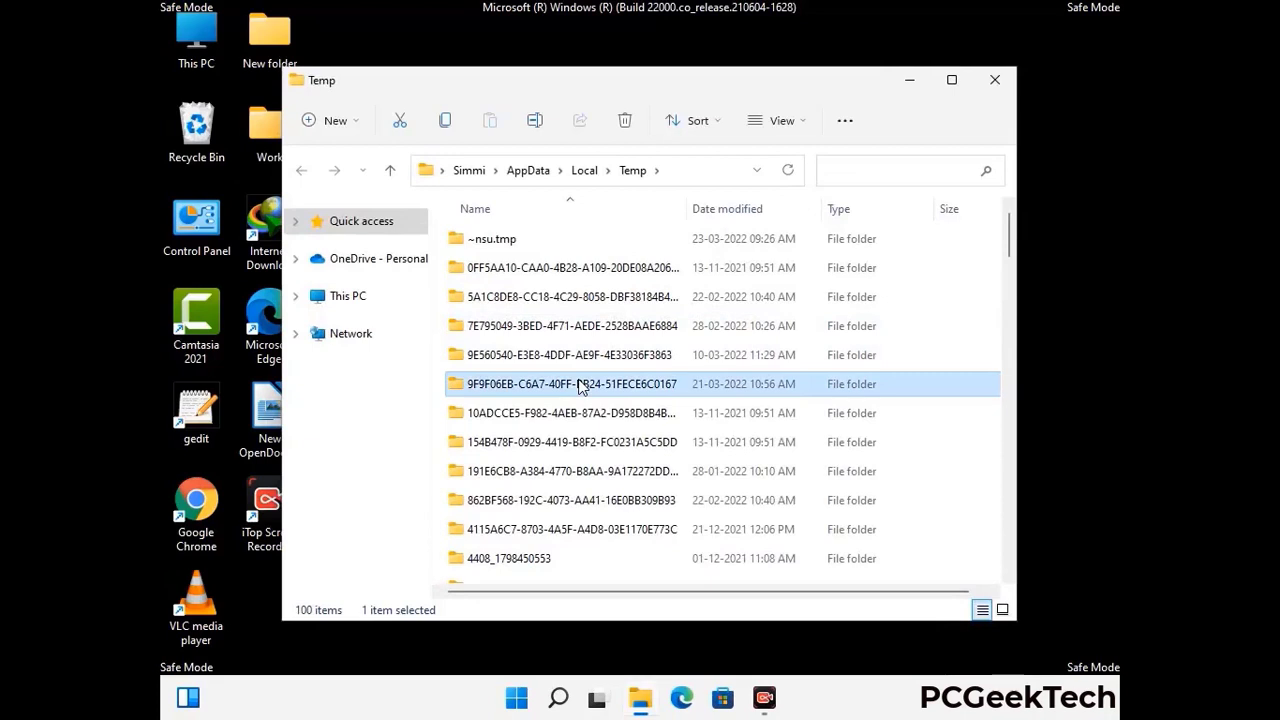
key("ctrl+a")
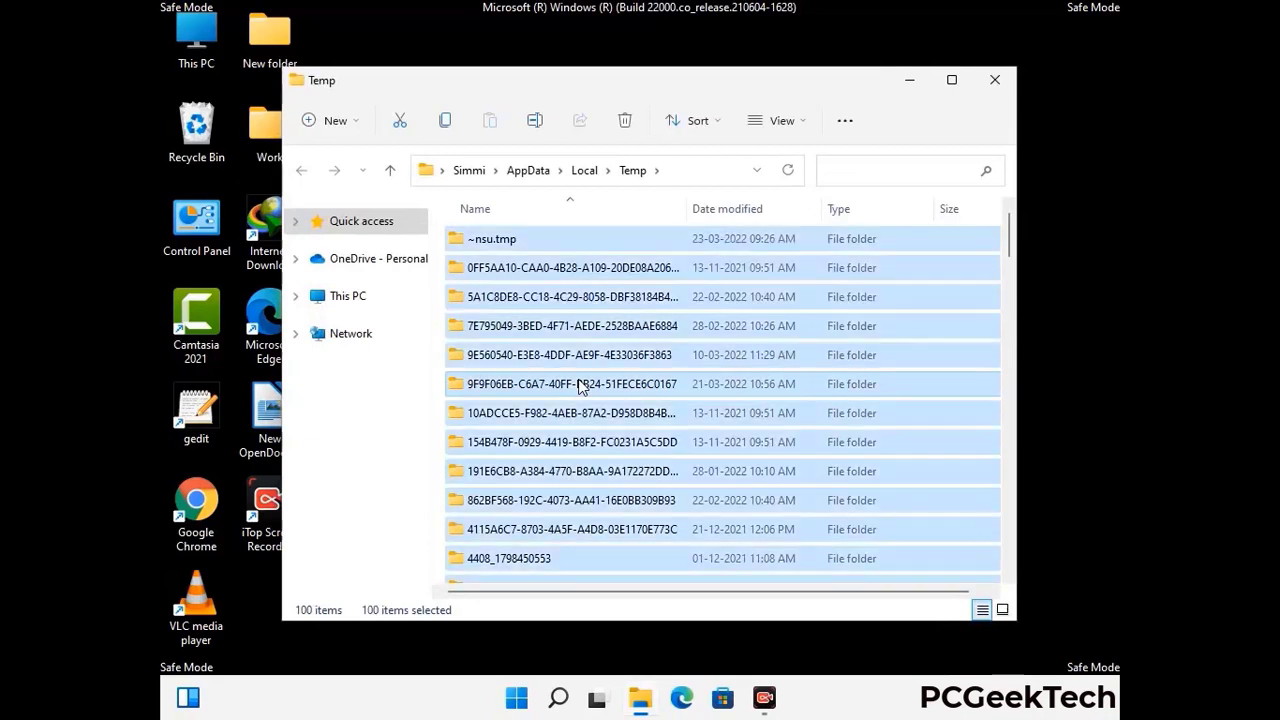
left_click(627, 121)
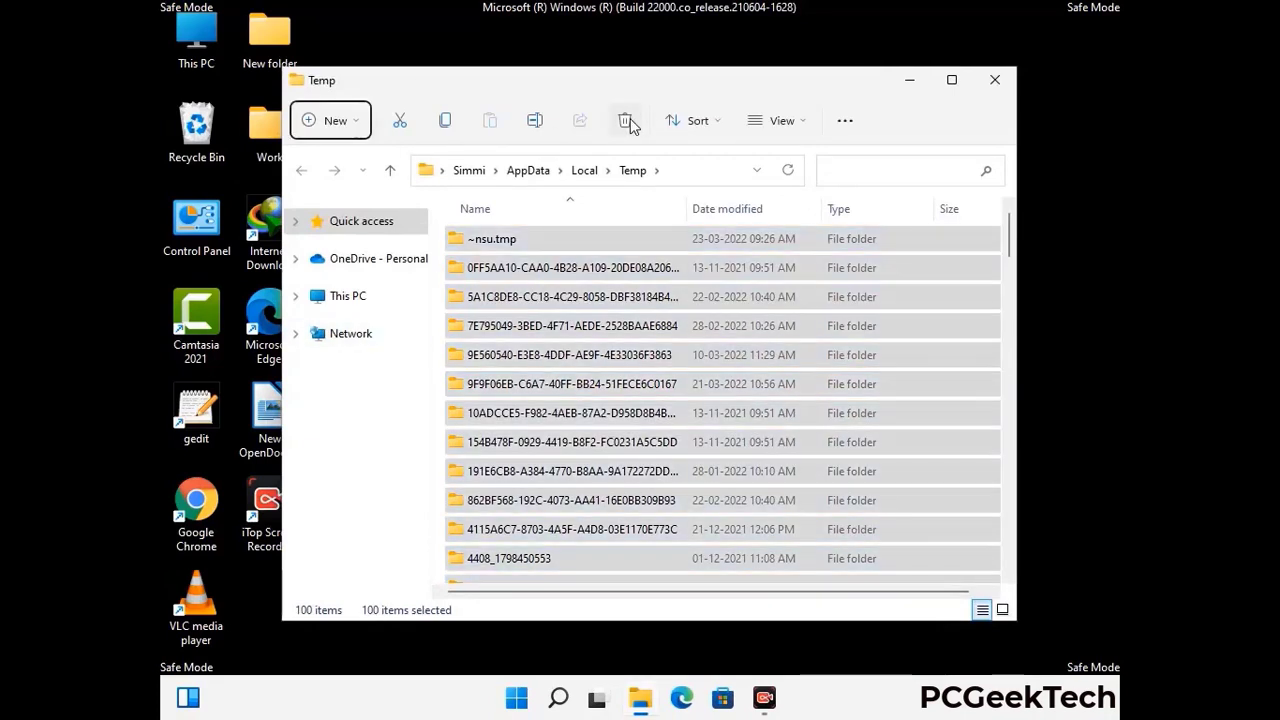
left_click(995, 80)
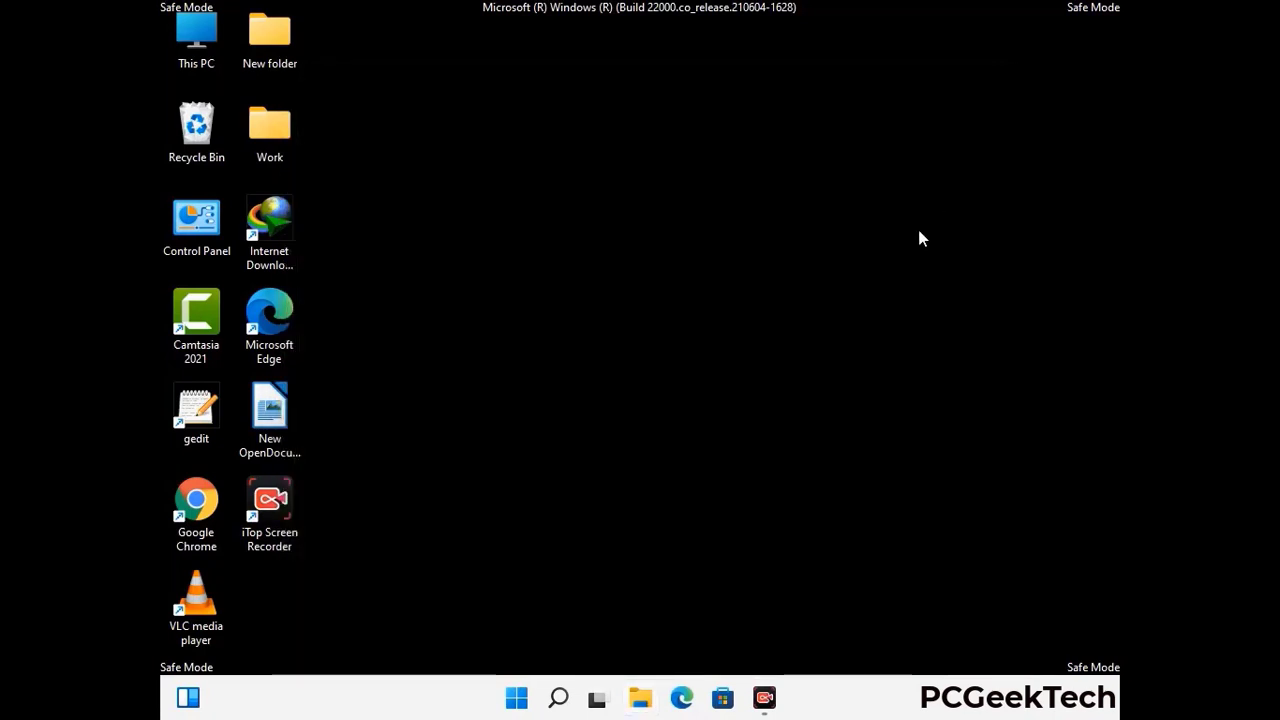
Step: Open the Windows Temp folder by running temp
key("super+r")
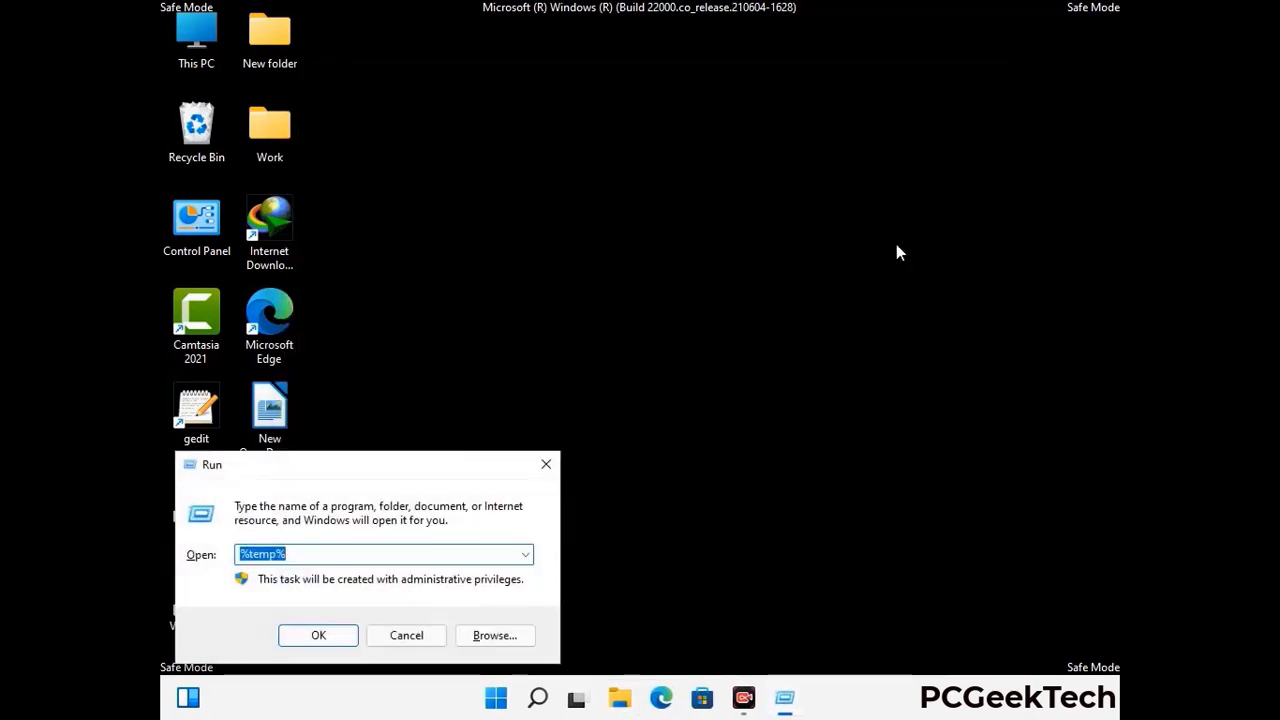
left_click_drag(443, 461, 730, 186)
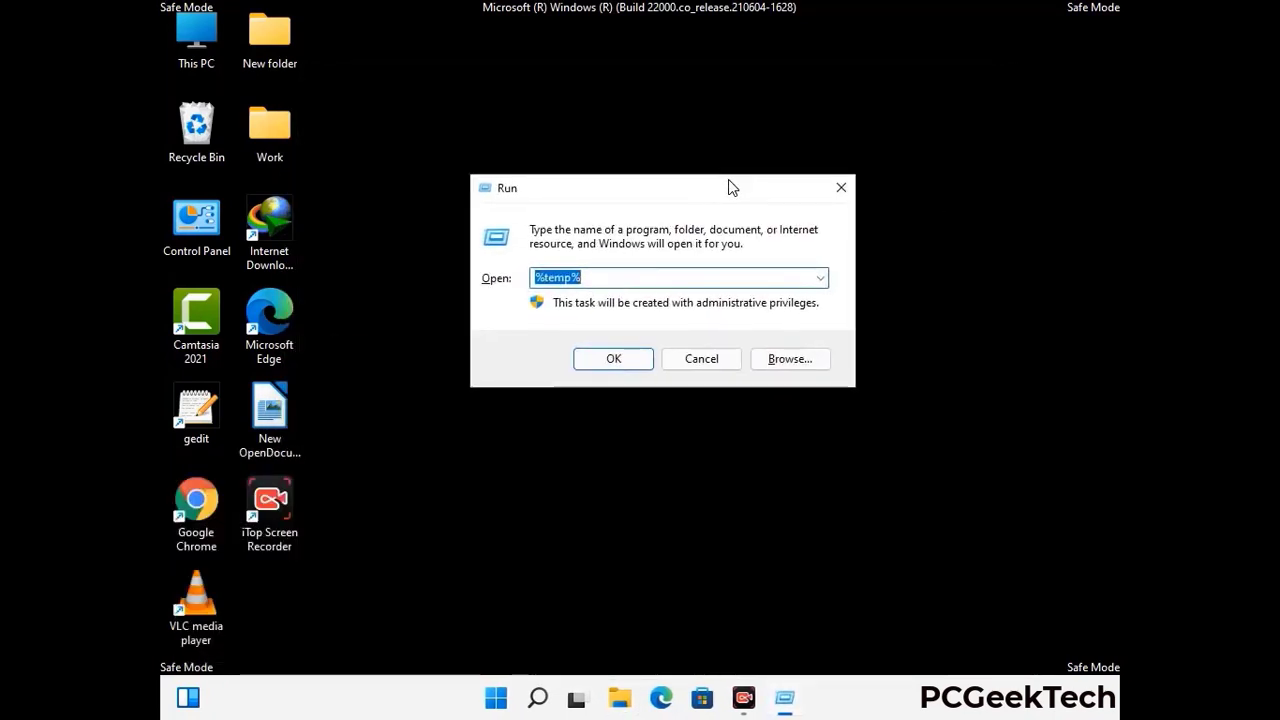
type("temp")
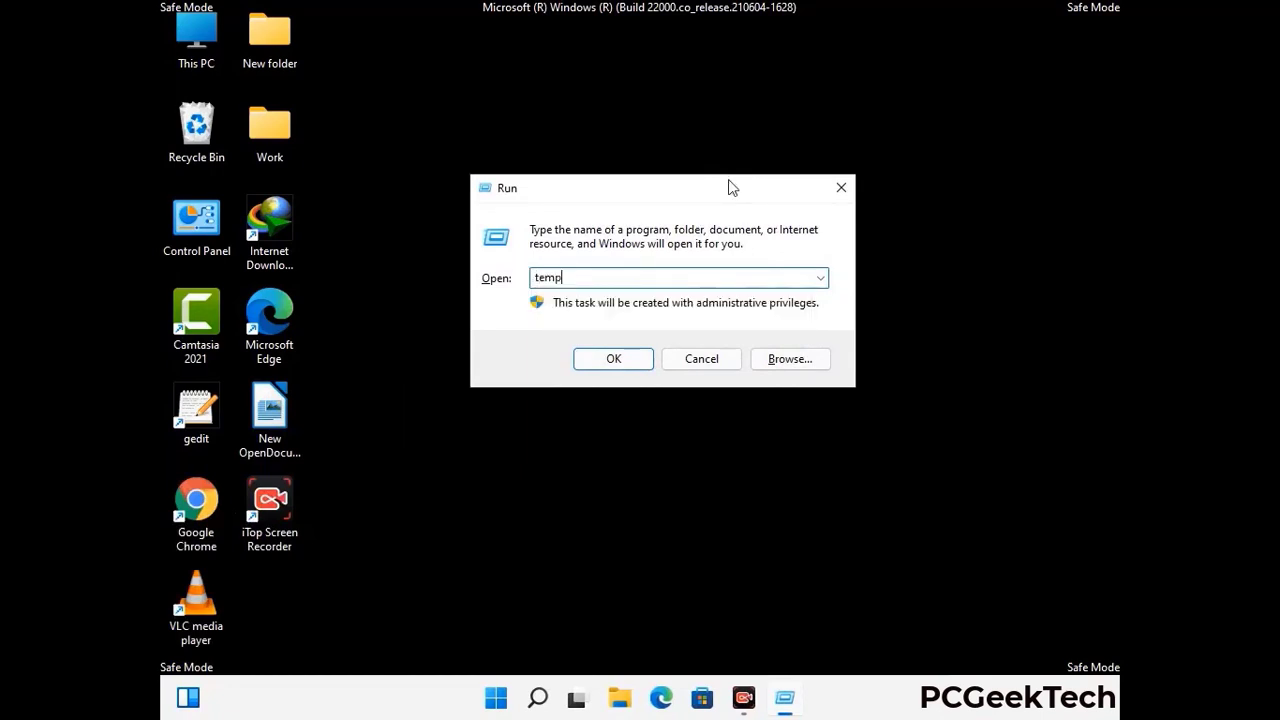
key("Return")
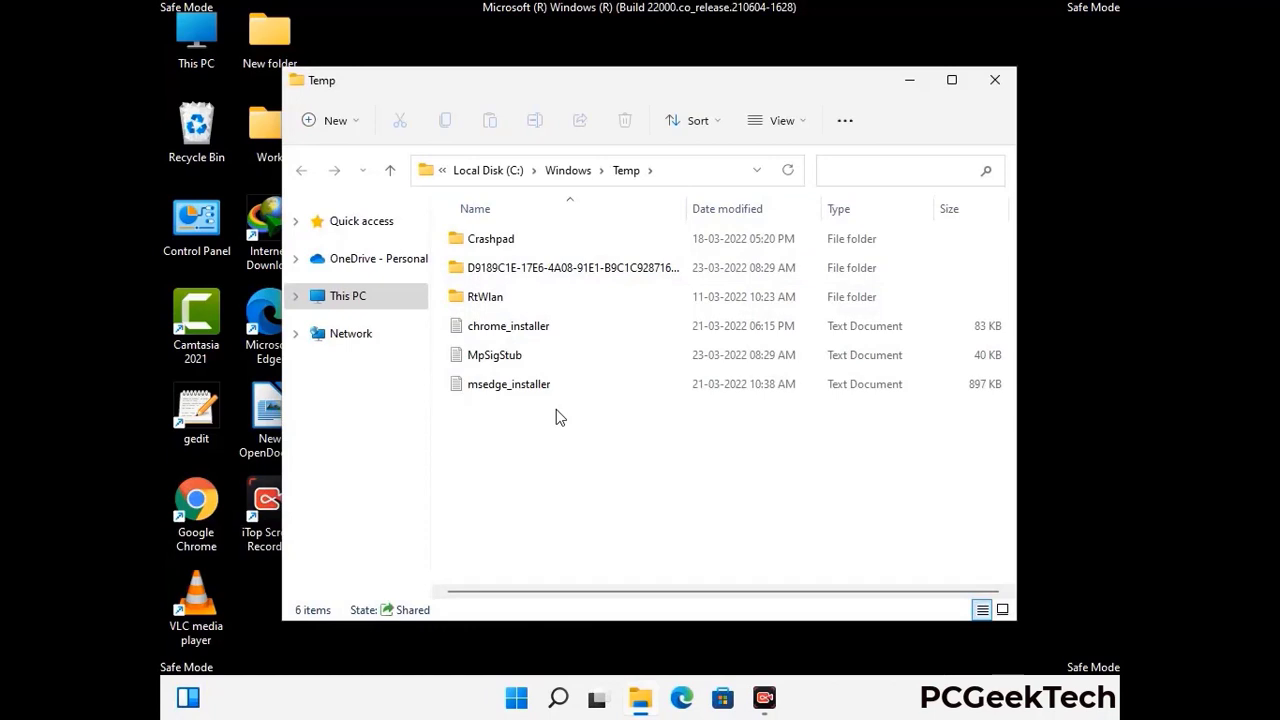
Step: Delete all files and folders in the Windows Temp folder and close the folder window
key("ctrl+a")
left_click(625, 120)
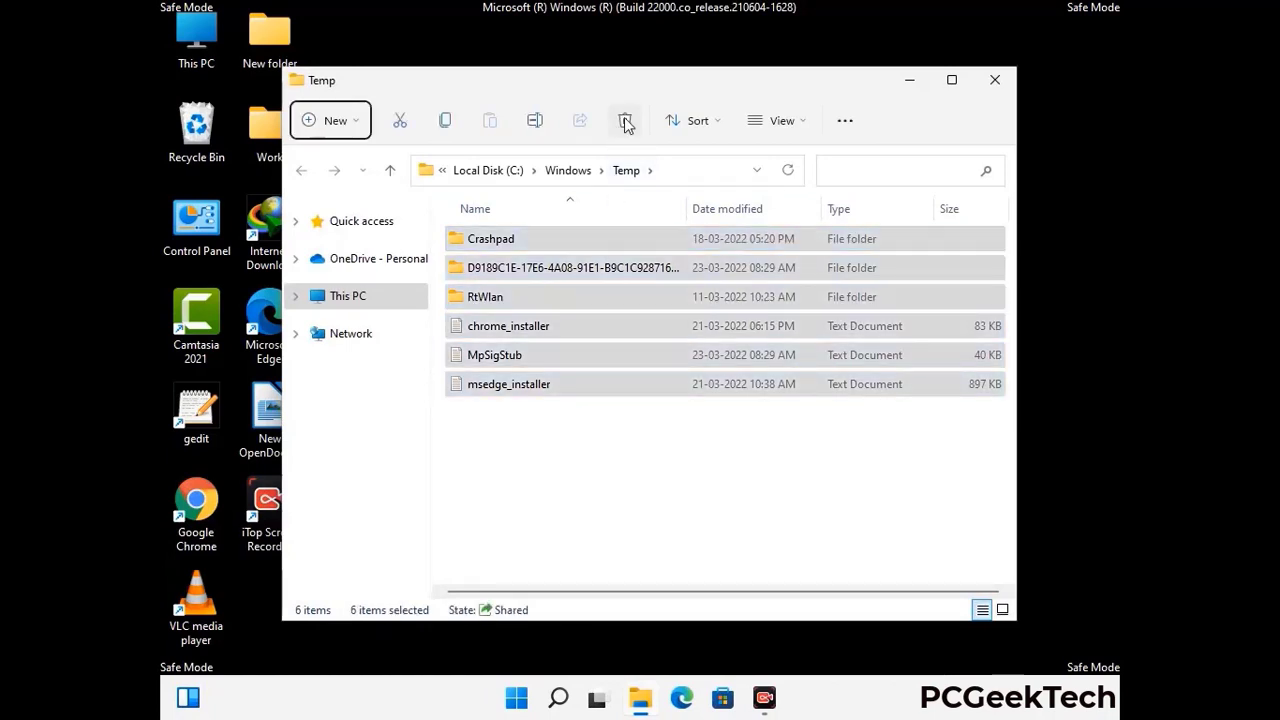
left_click(1000, 83)
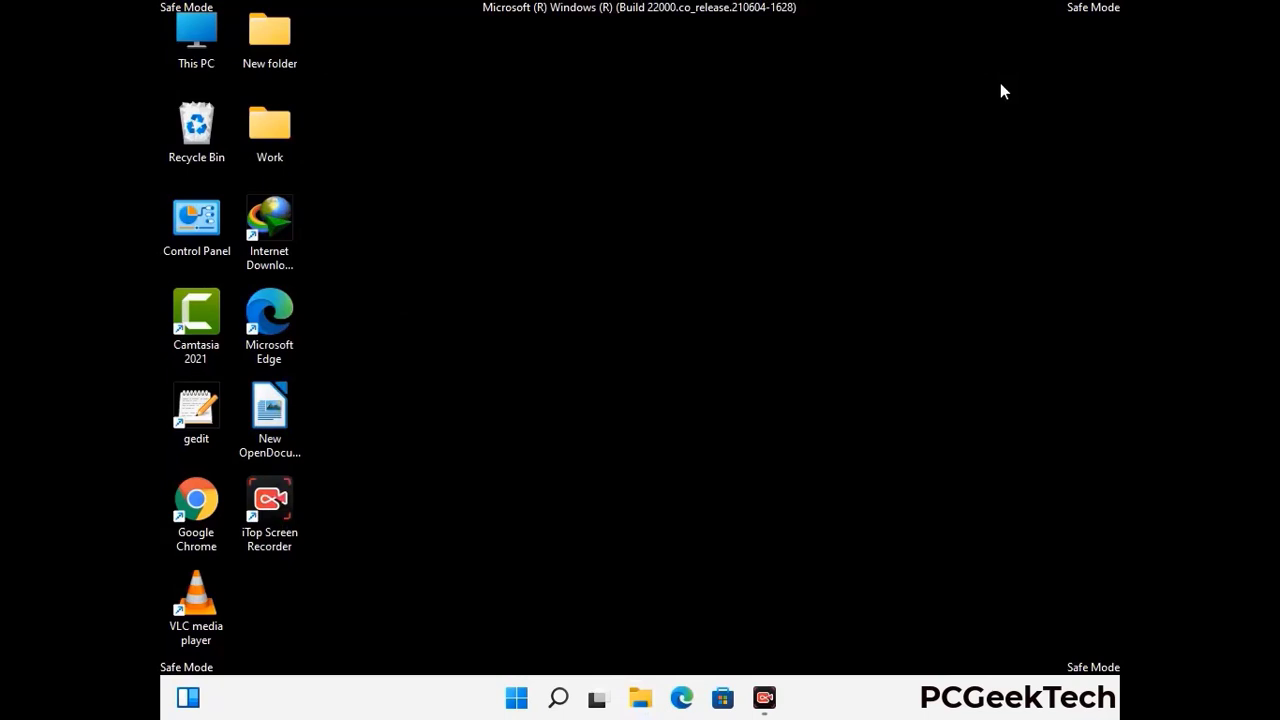
Step: Open the Registry Editor by running regedit
key("super+r")
left_click_drag(392, 464, 666, 160)
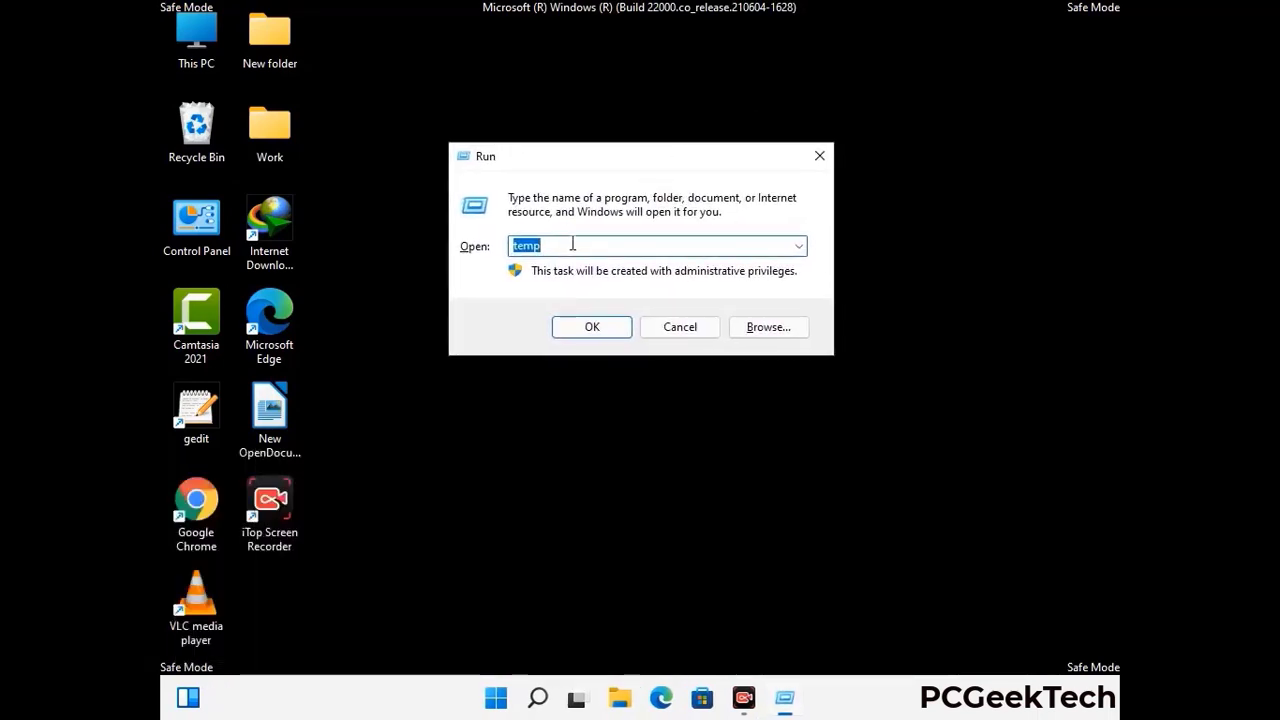
type("regedi")
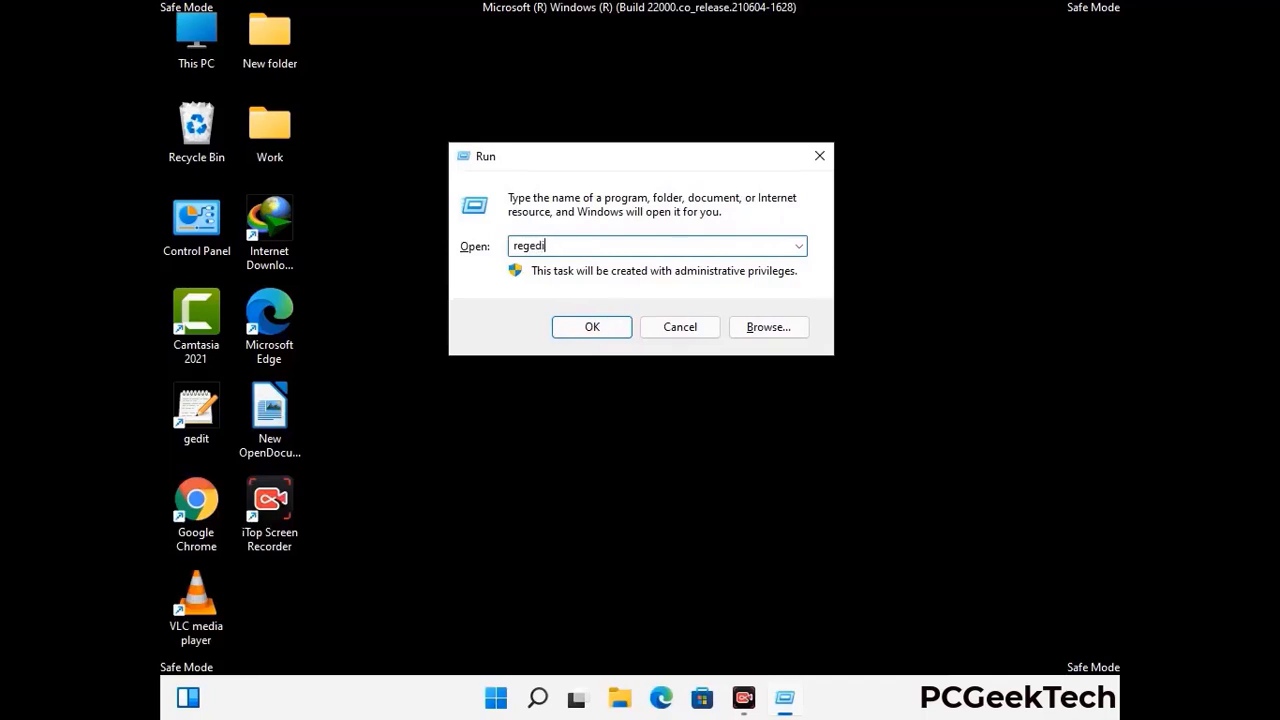
type("t")
key("Return")
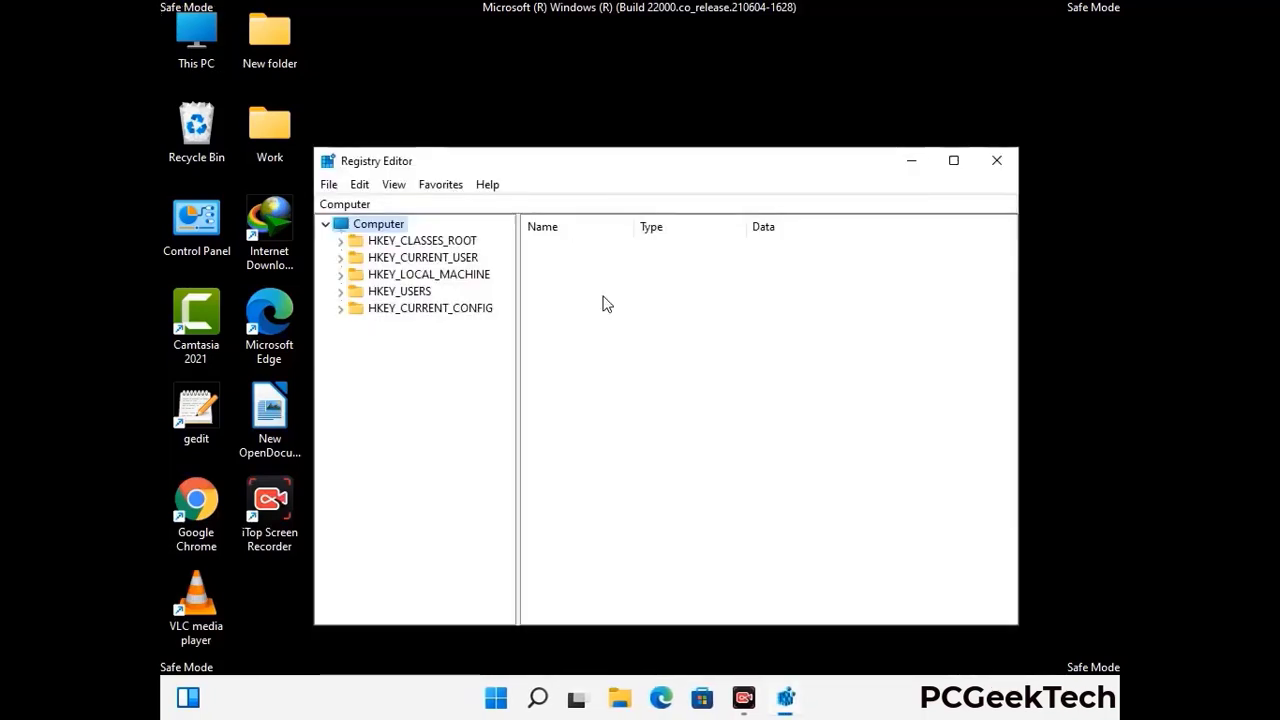
Step: Expand the registry tree to HKEY_CURRENT_USER\Software\Microsoft
left_click(428, 274)
left_click(340, 257)
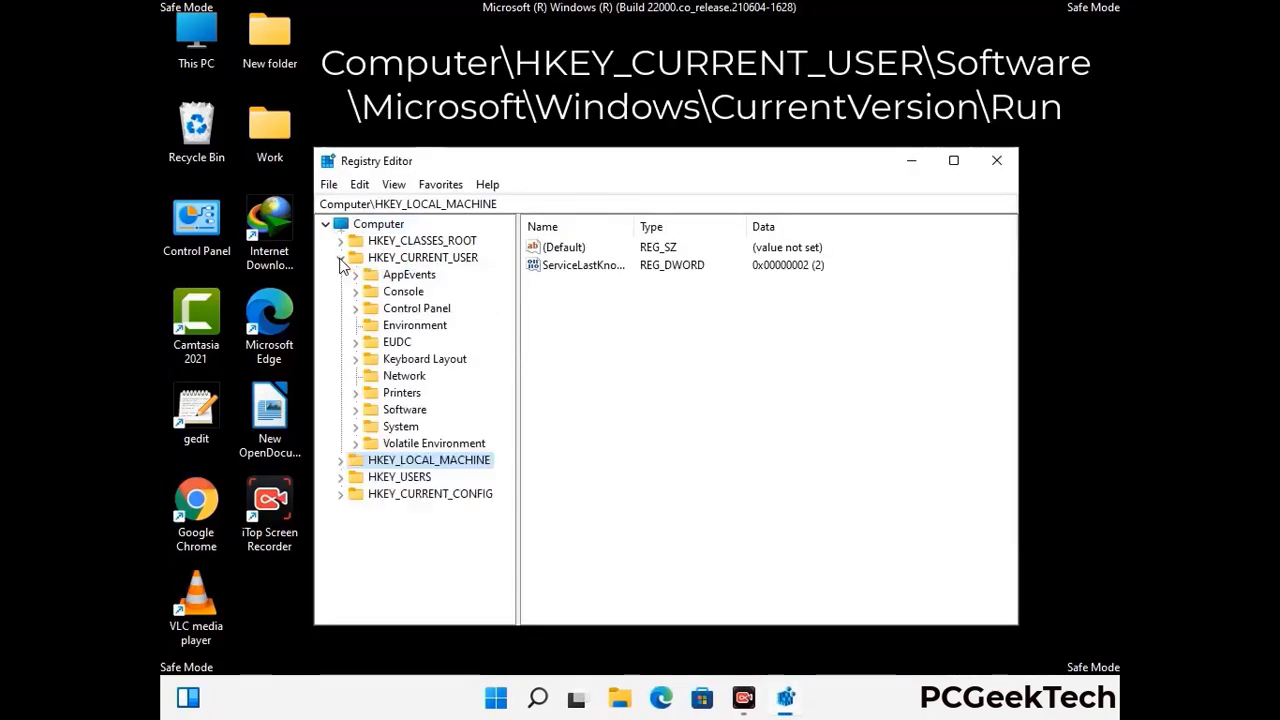
left_click(399, 412)
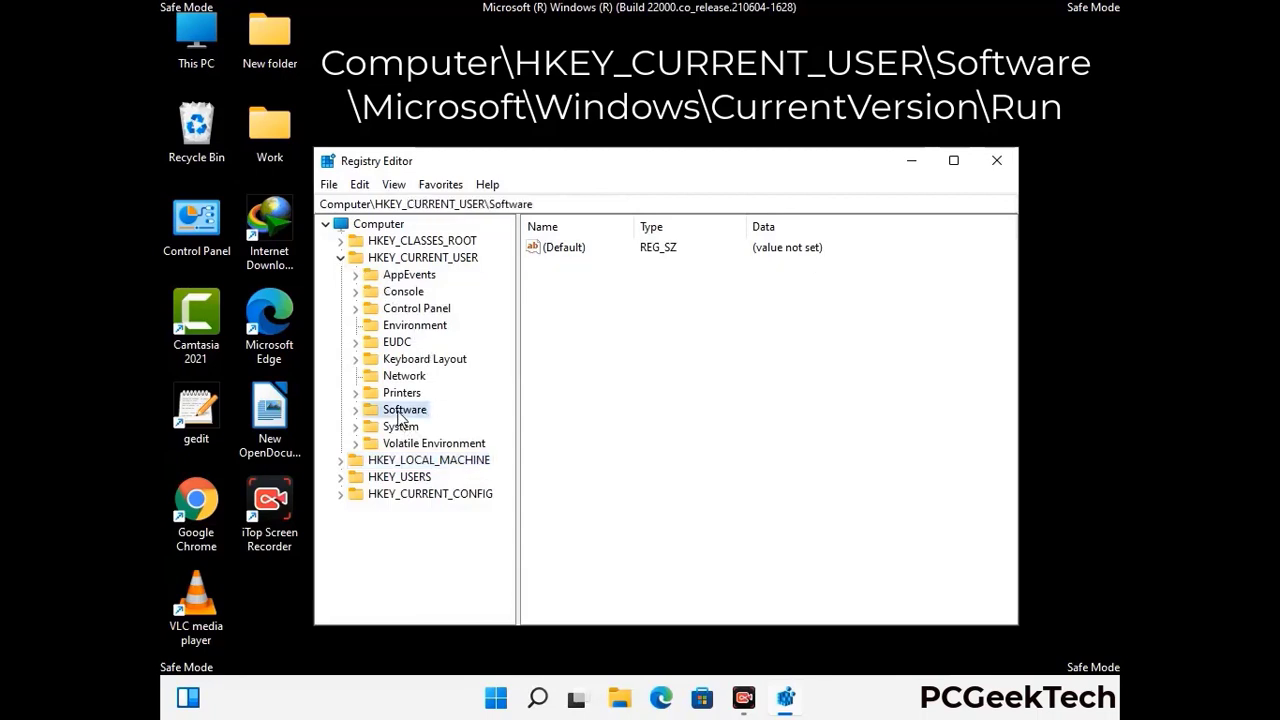
left_click(356, 410)
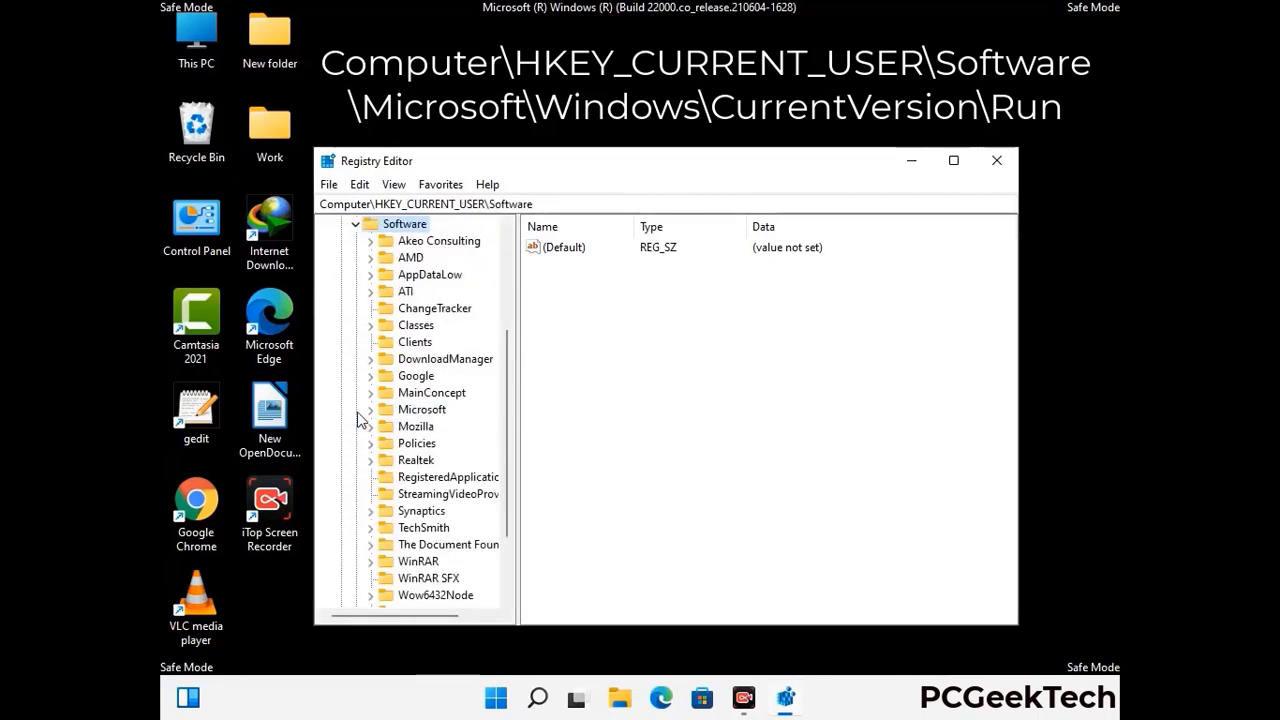
double_click(417, 412)
Step: Expand the Windows key under Microsoft and its CurrentVersion subkey
scroll(463, 437, "down", 2)
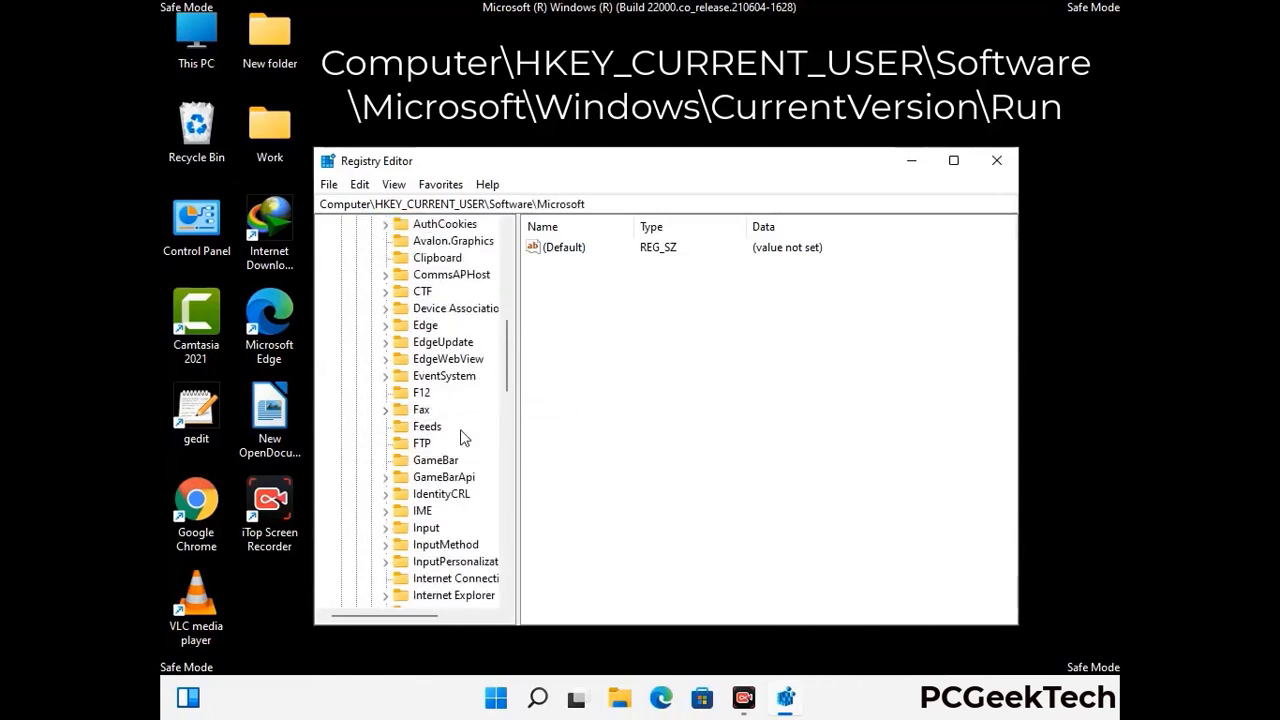
scroll(463, 437, "down", 2)
scroll(463, 437, "down", 1)
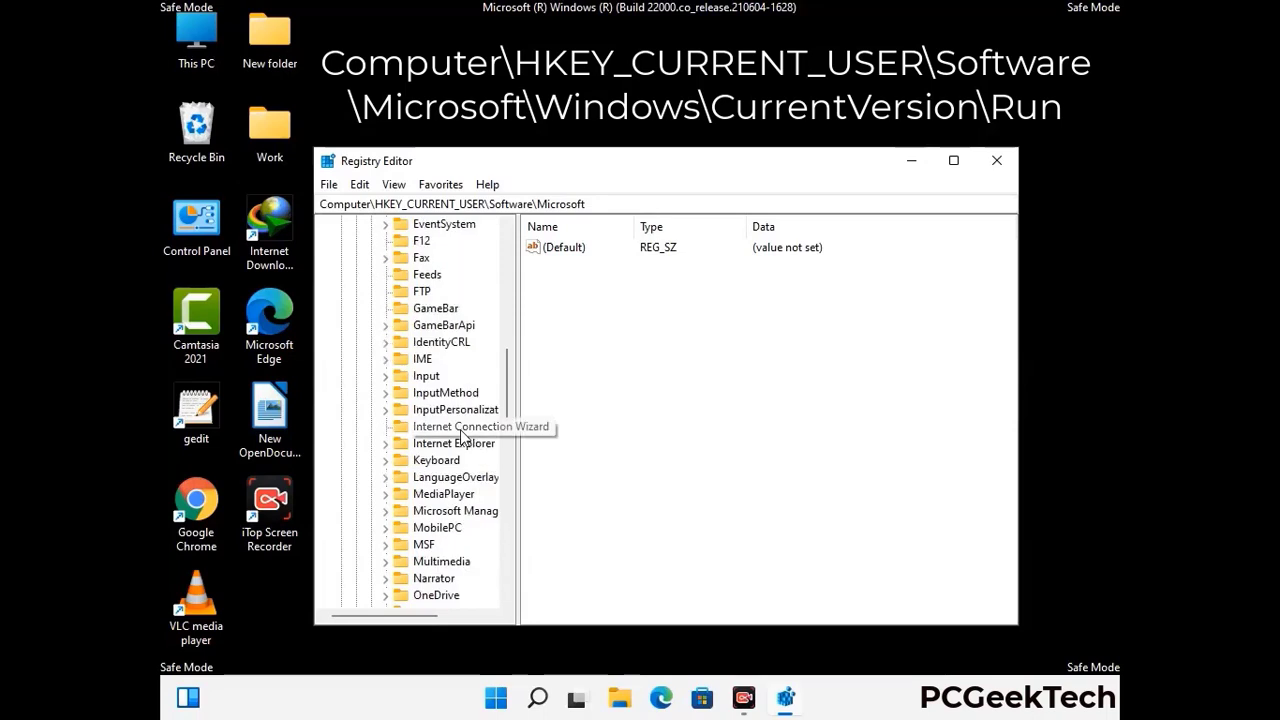
scroll(463, 437, "down", 2)
scroll(463, 437, "down", 7)
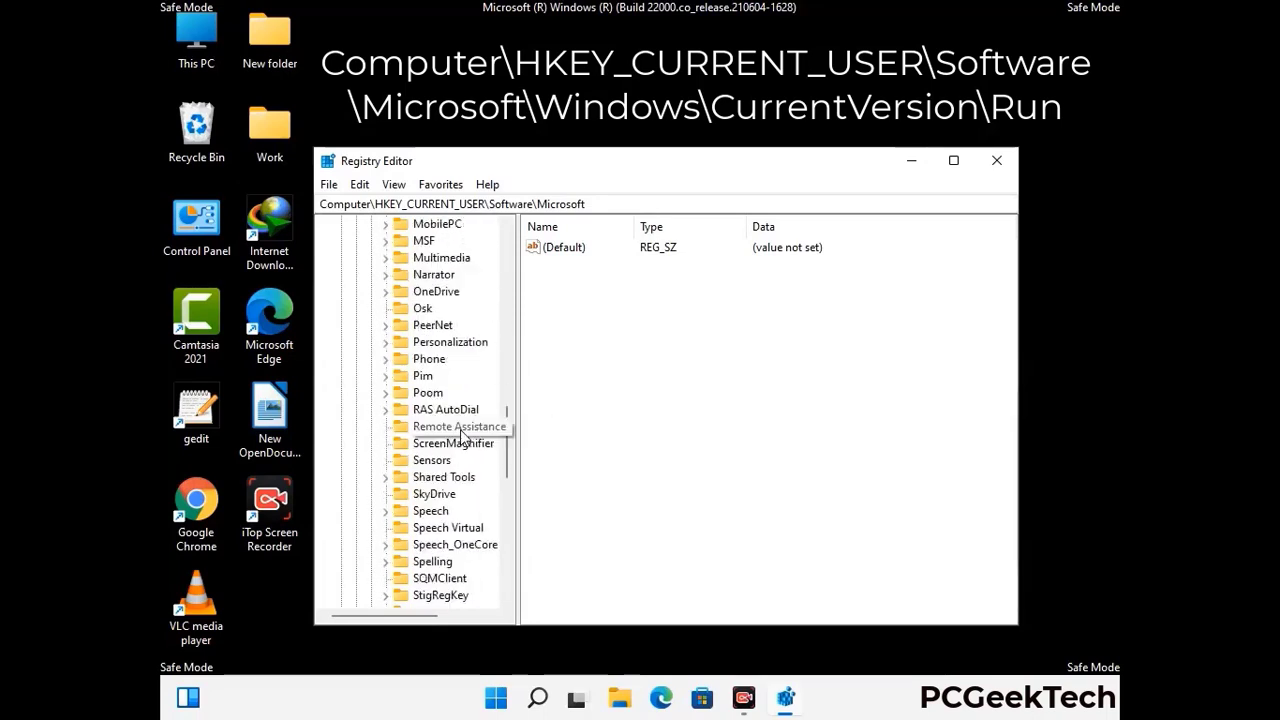
scroll(463, 437, "down", 2)
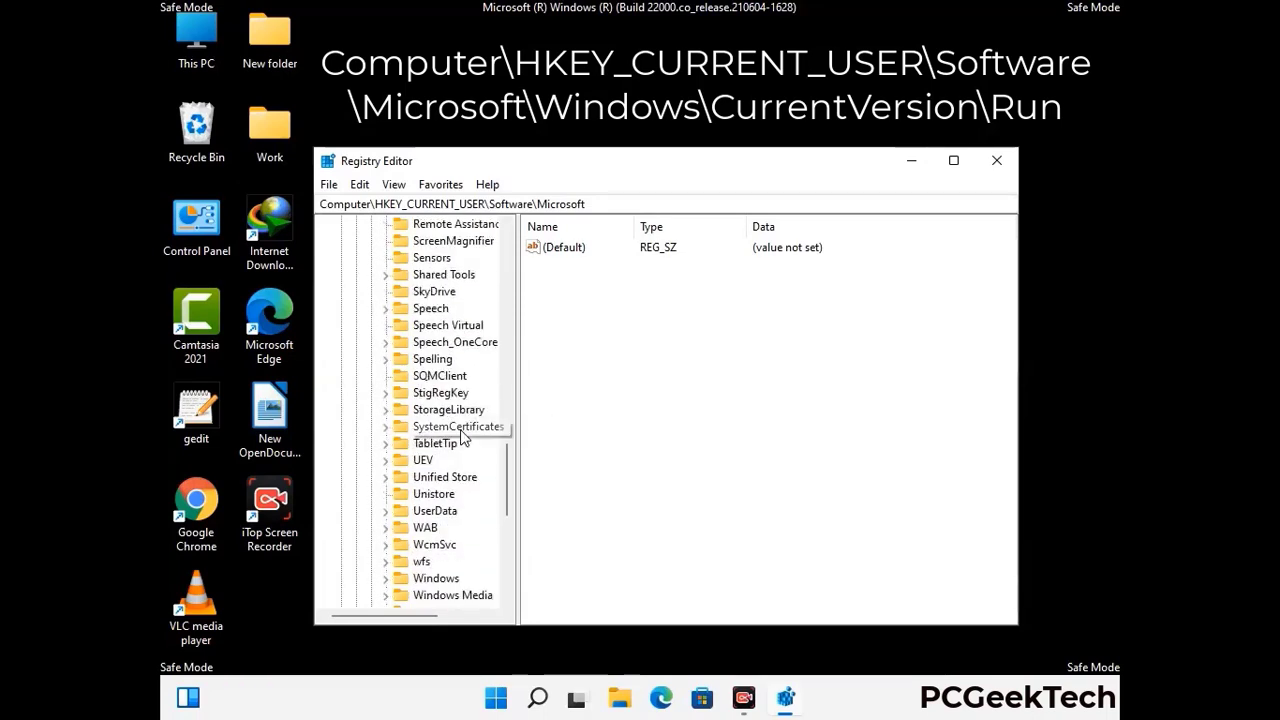
scroll(463, 437, "down", 1)
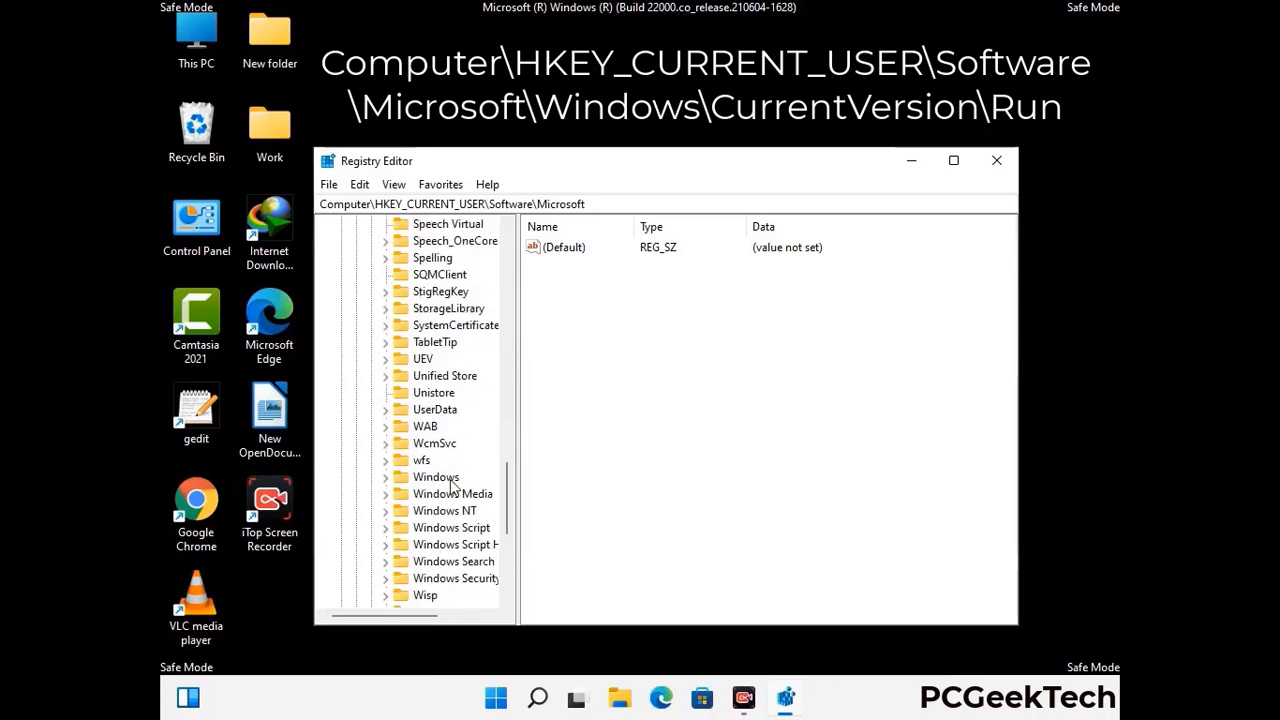
double_click(450, 476)
double_click(464, 461)
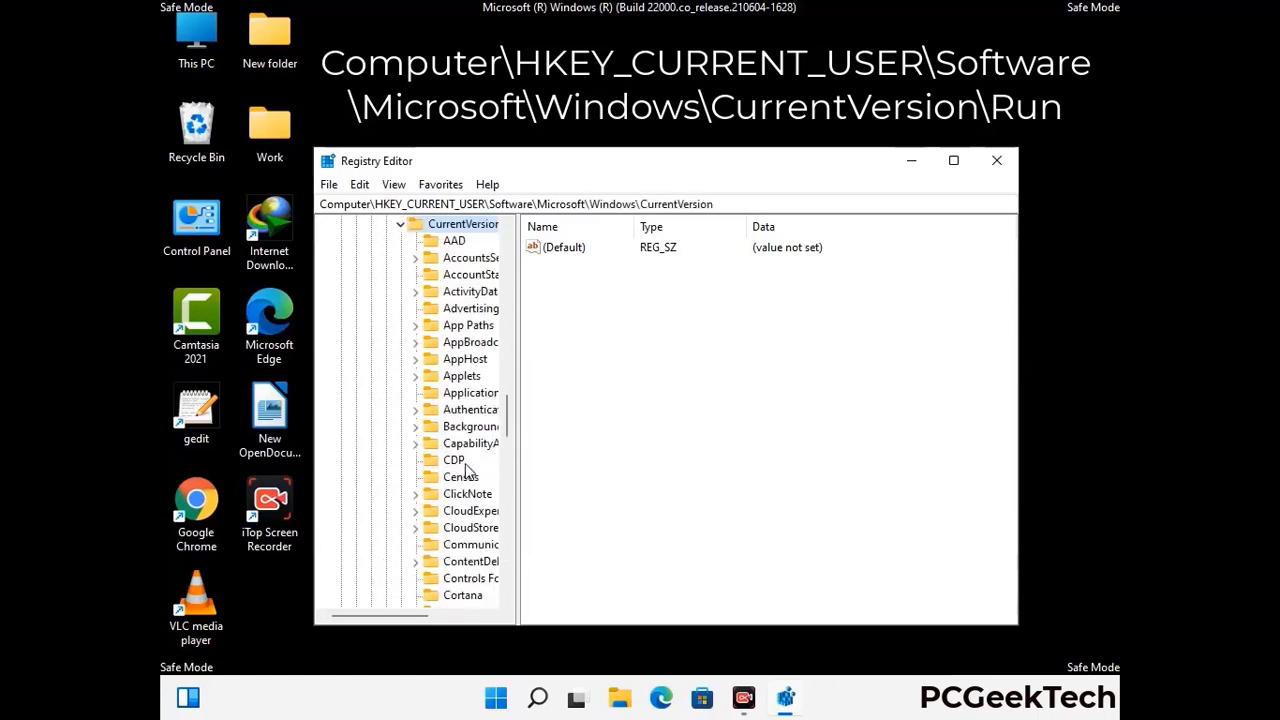
Step: Open the Run key under CurrentVersion to show its startup entries
scroll(458, 440, "down", 5)
scroll(458, 437, "down", 3)
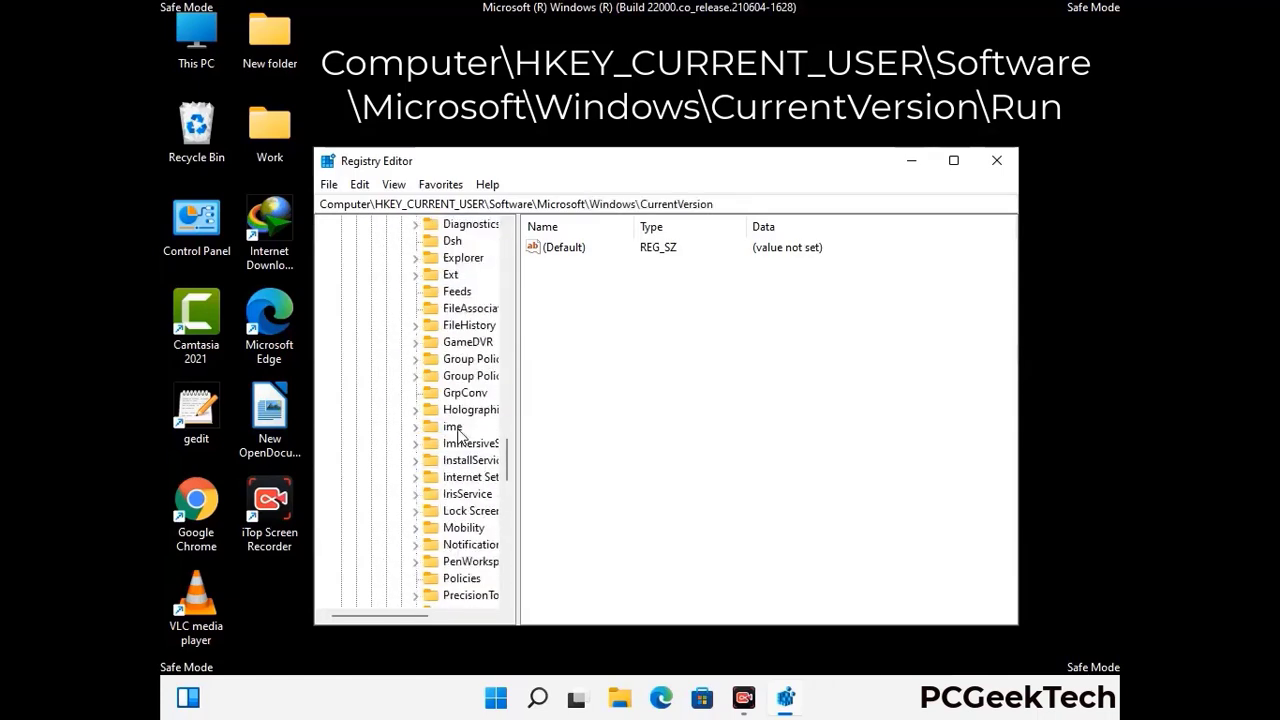
scroll(458, 437, "down", 4)
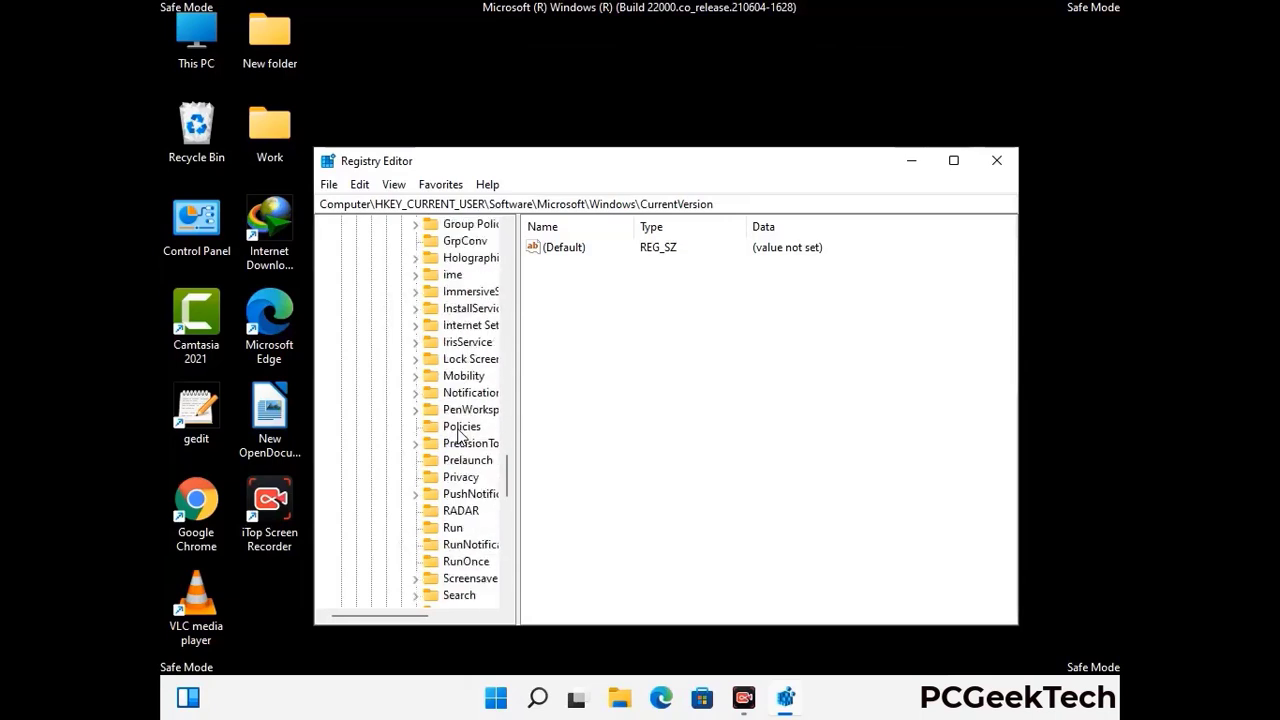
left_click(453, 477)
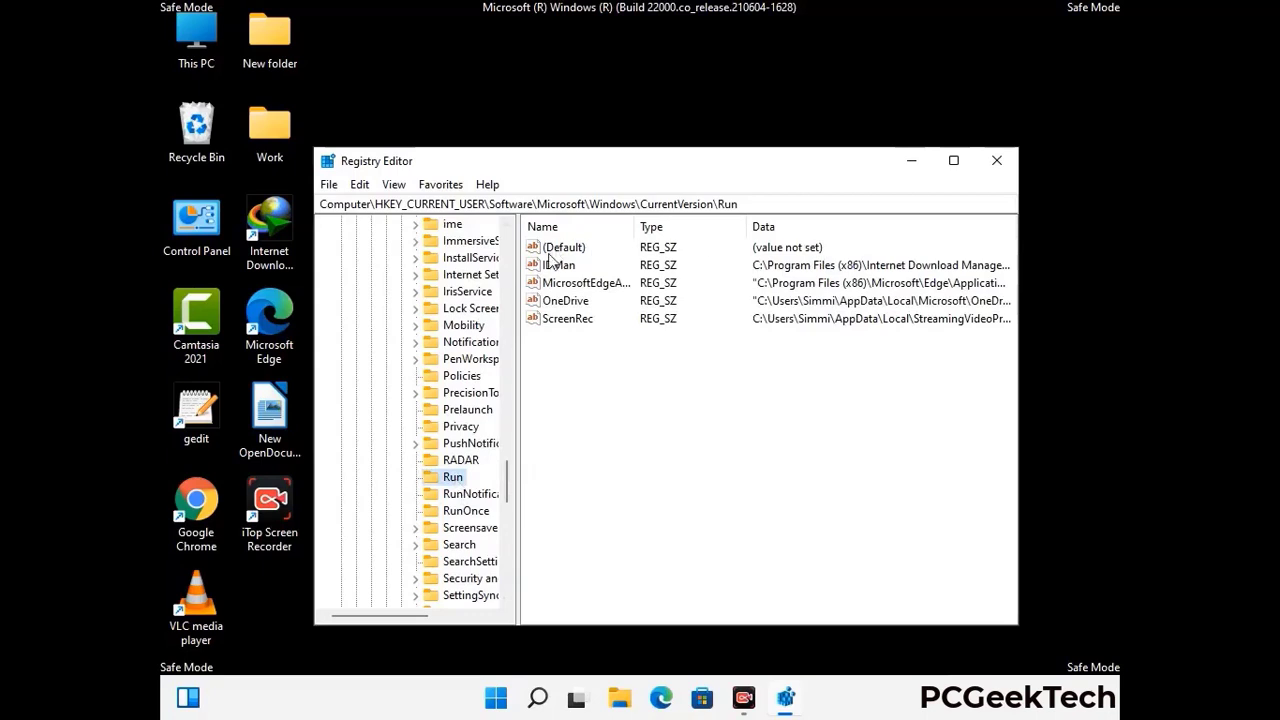
Step: Delete the ScreenRec startup value from the Run key and confirm its permanent removal
left_click(566, 322)
left_click(647, 324)
left_click(578, 322)
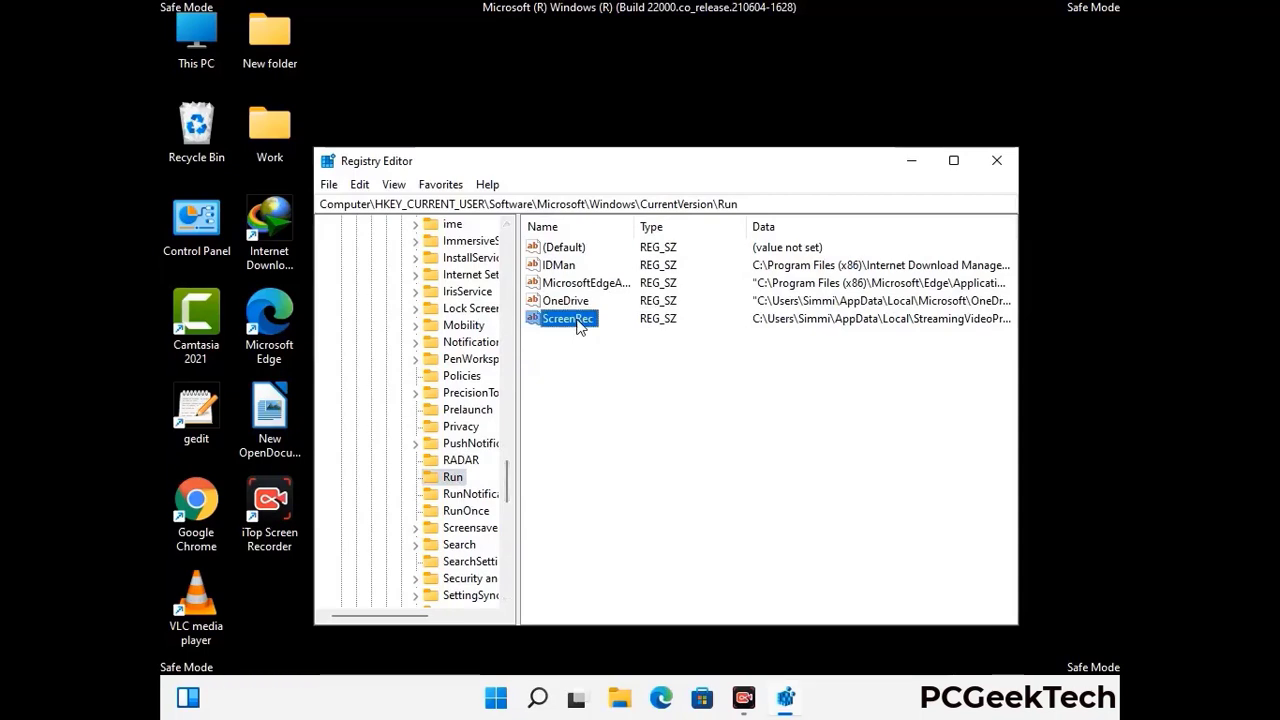
right_click(580, 322)
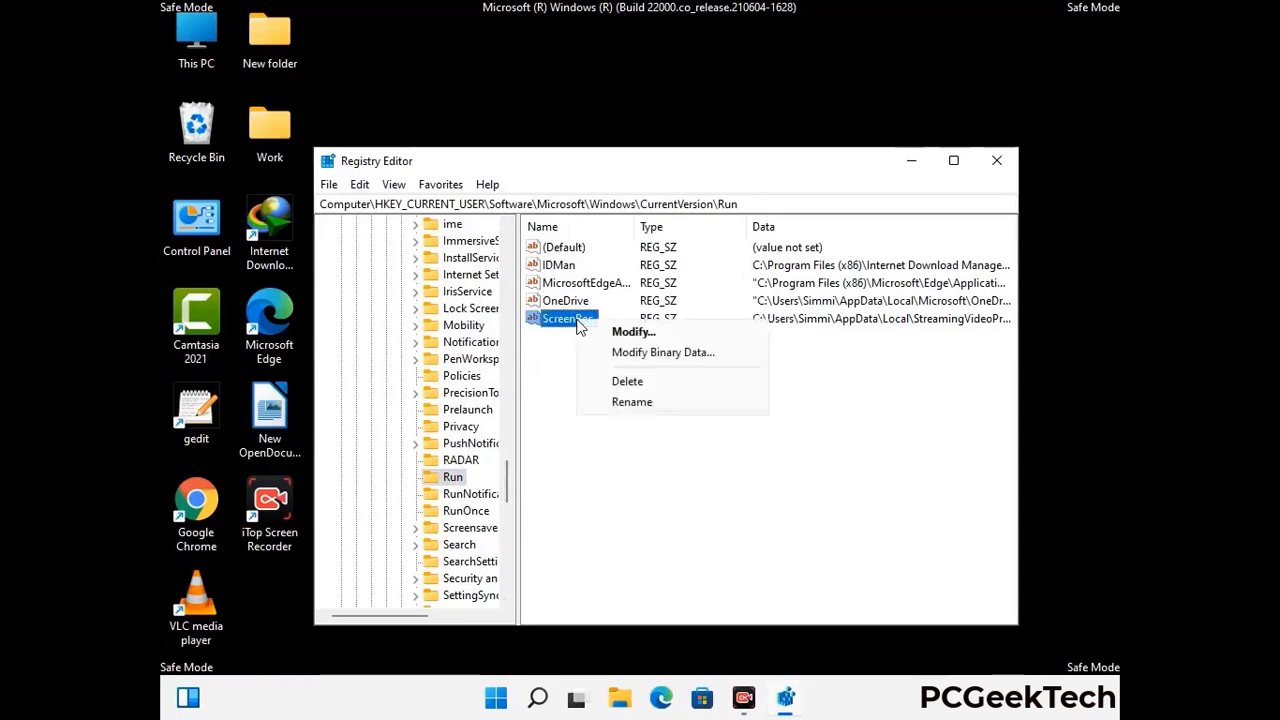
left_click(613, 378)
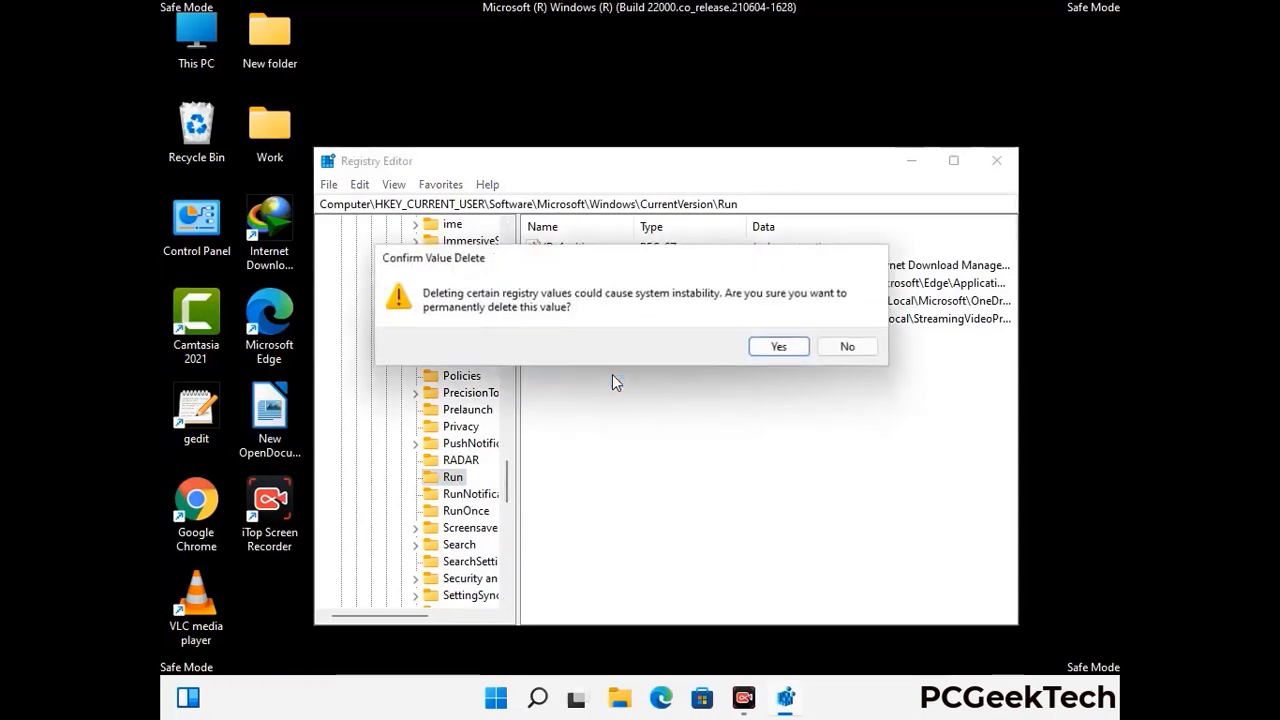
left_click(782, 348)
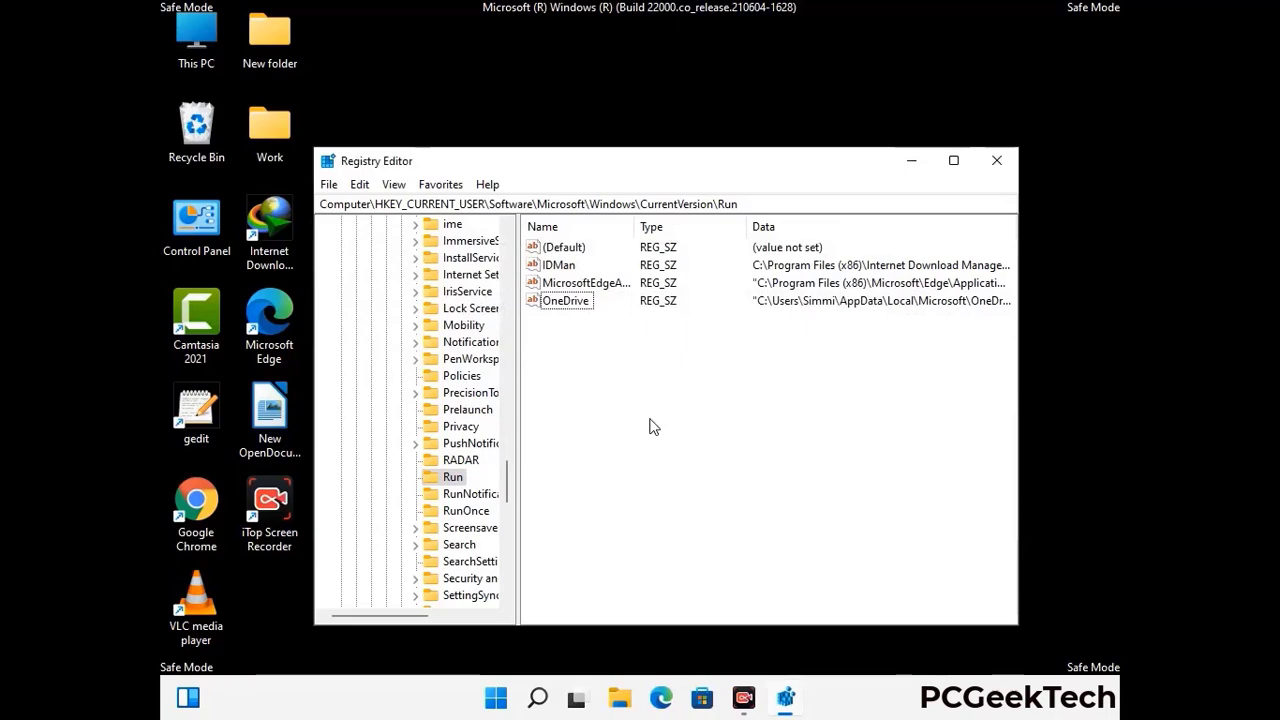
Step: Search the registry for "Virus Name", stop the search, and close the Registry Editor
key("ctrl+f")
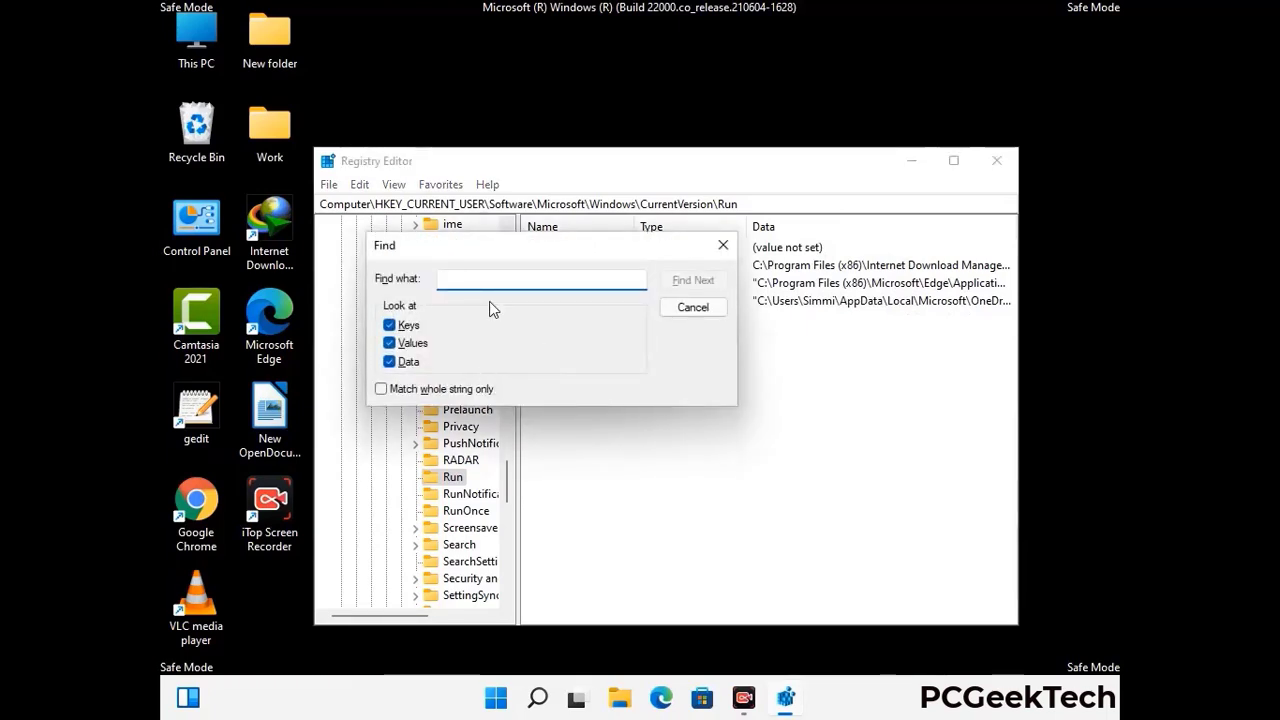
type("Virus")
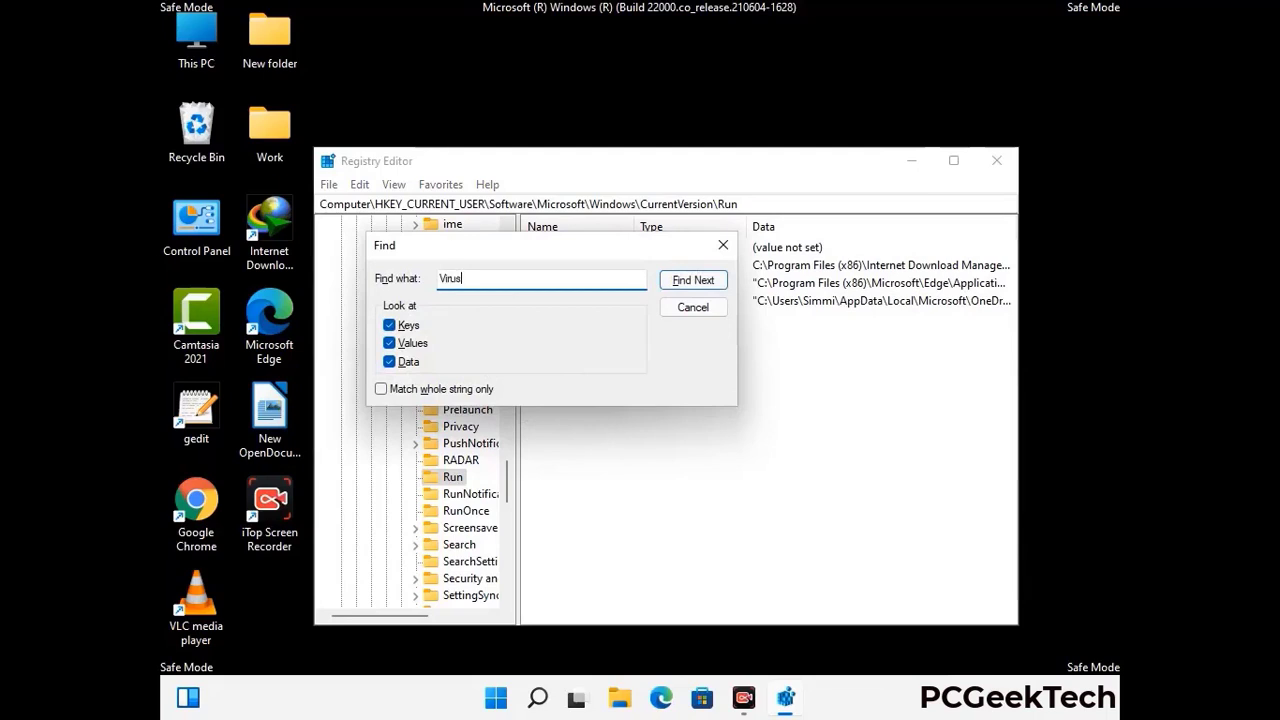
type(" Name")
left_click(680, 285)
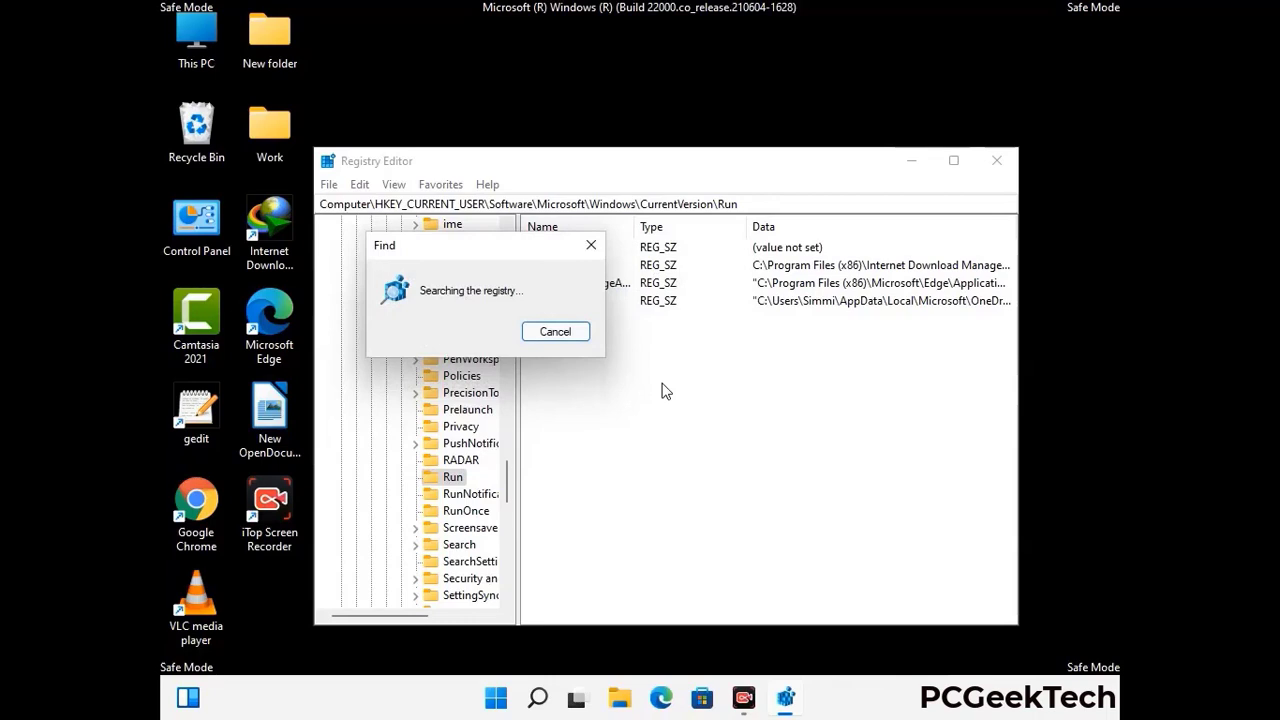
left_click(599, 252)
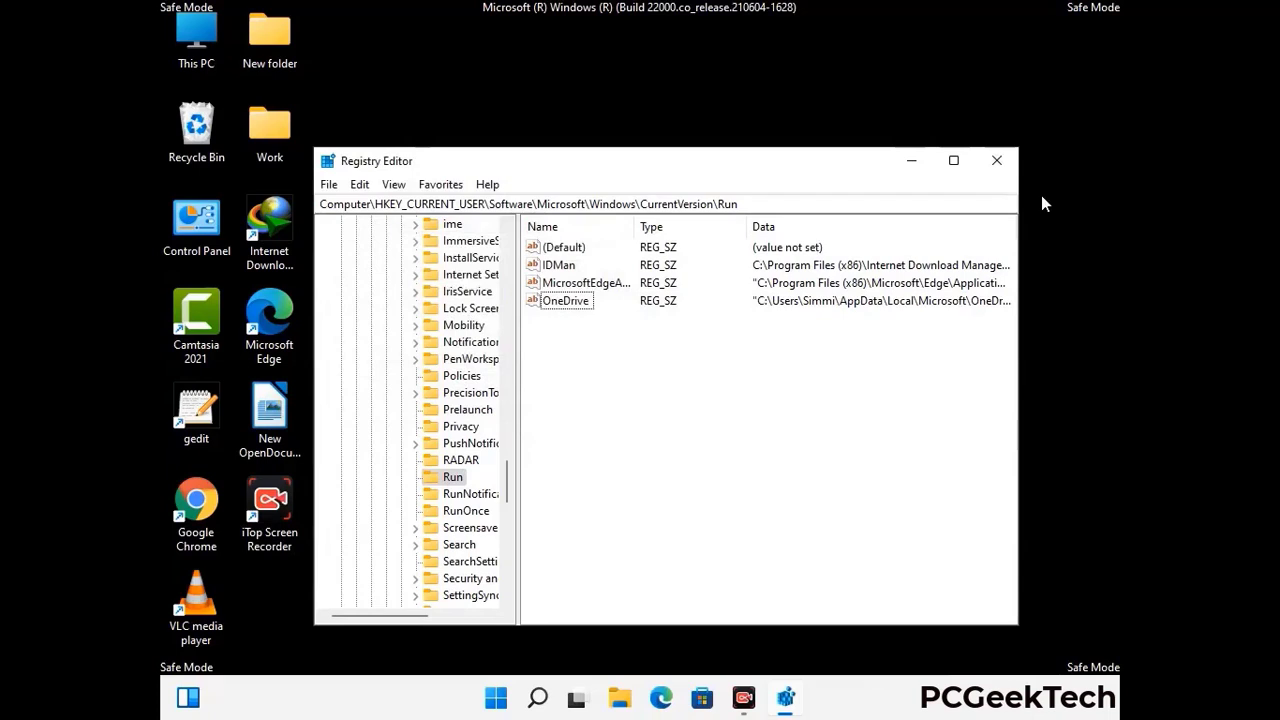
left_click(997, 161)
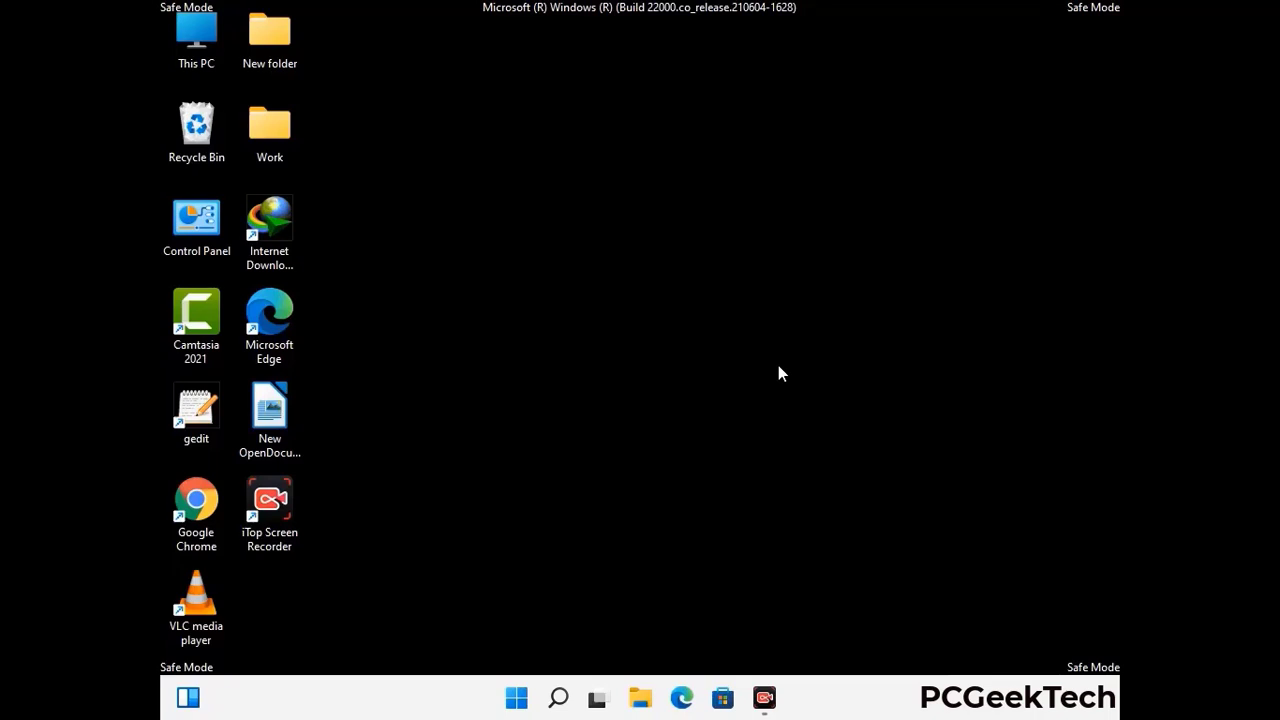
Step: Open System Configuration by running msconfig
key("super+r")
left_click_drag(371, 463, 654, 192)
type("ms")
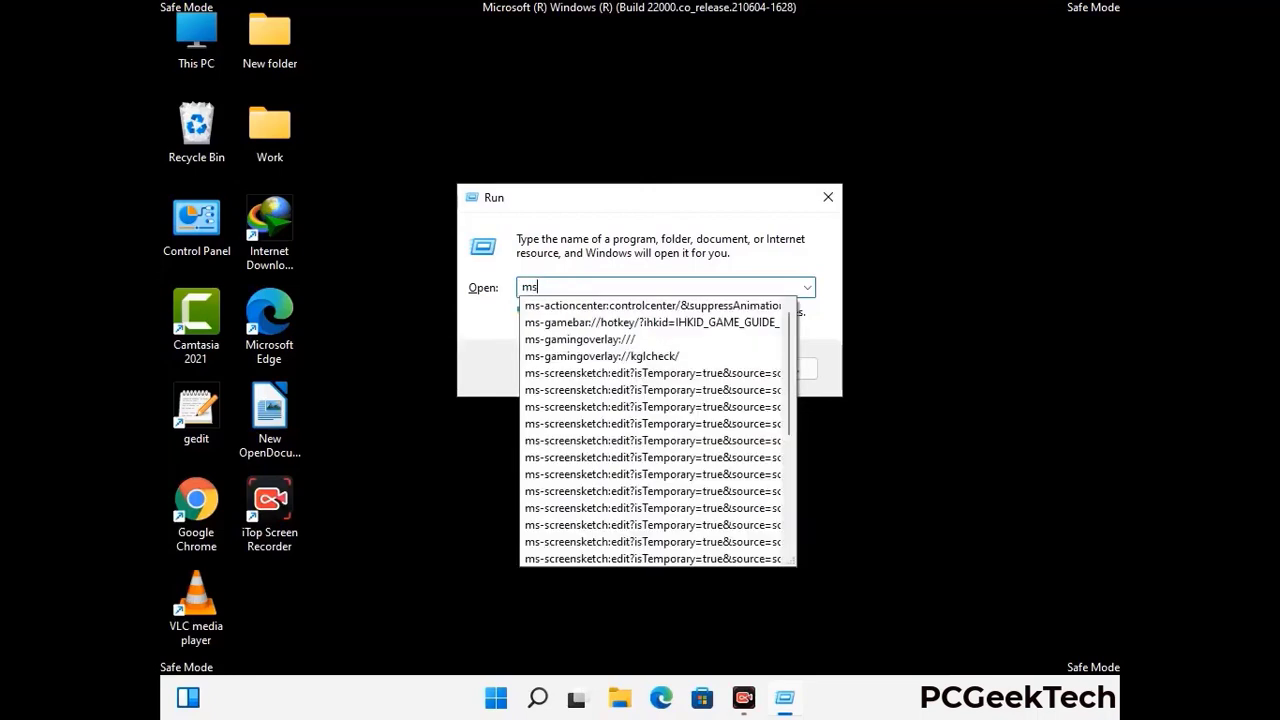
type("config")
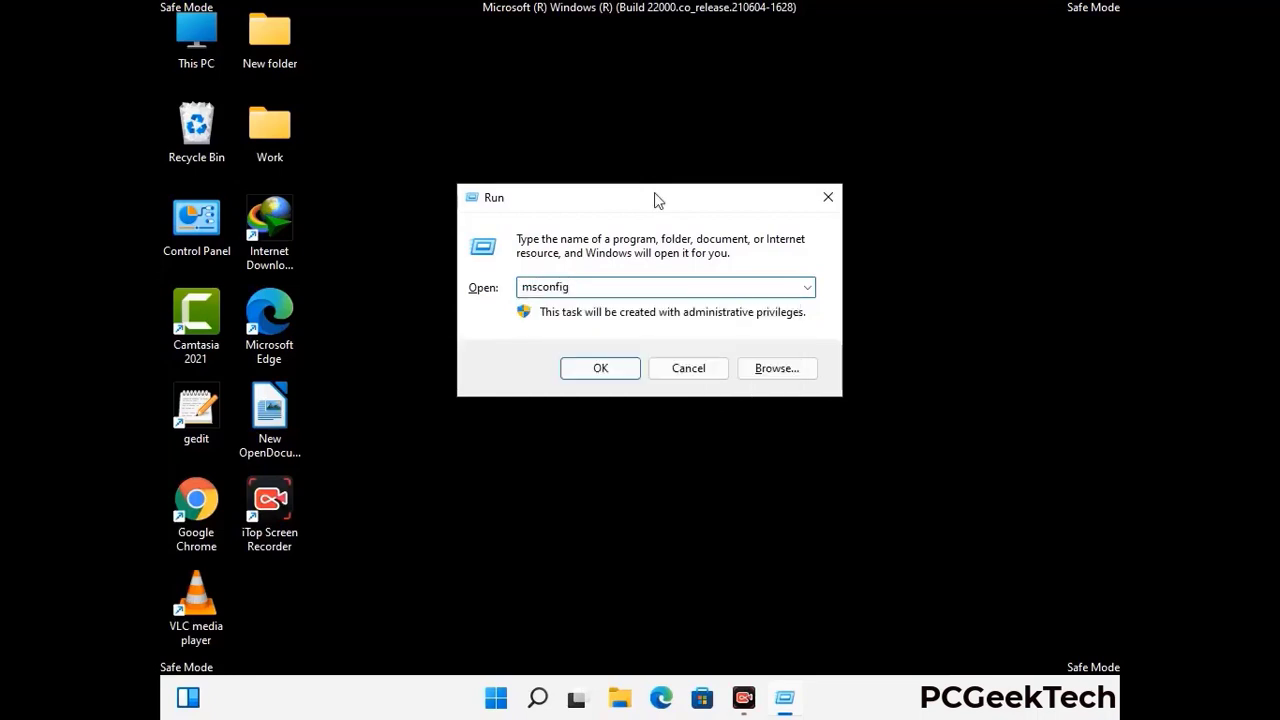
left_click(591, 369)
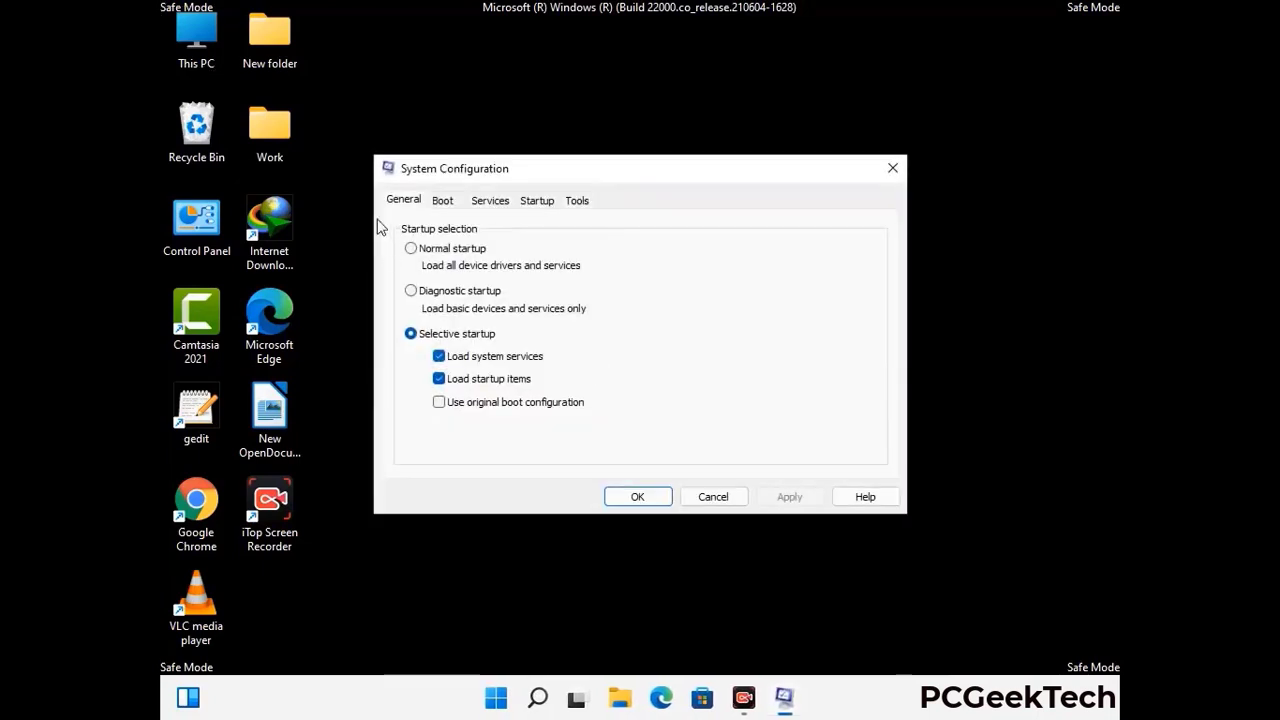
Step: Turn off Safe boot in the boot options for Windows 11
left_click(442, 200)
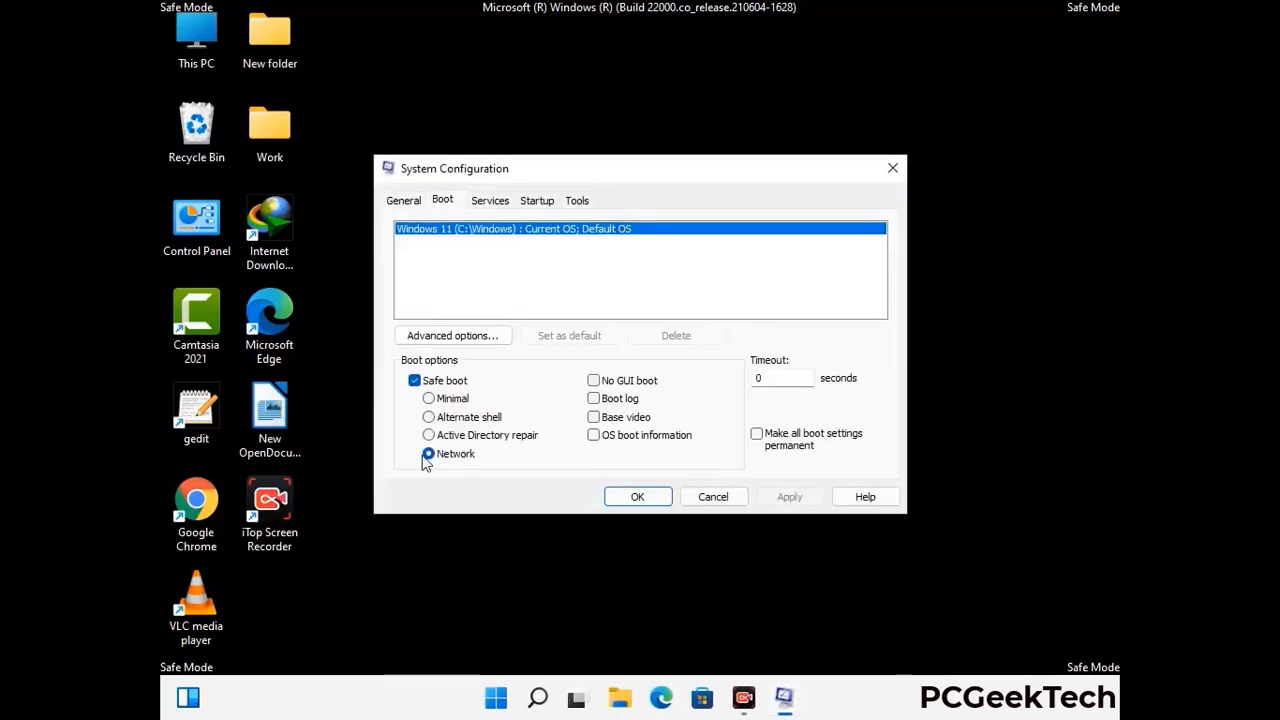
left_click(414, 381)
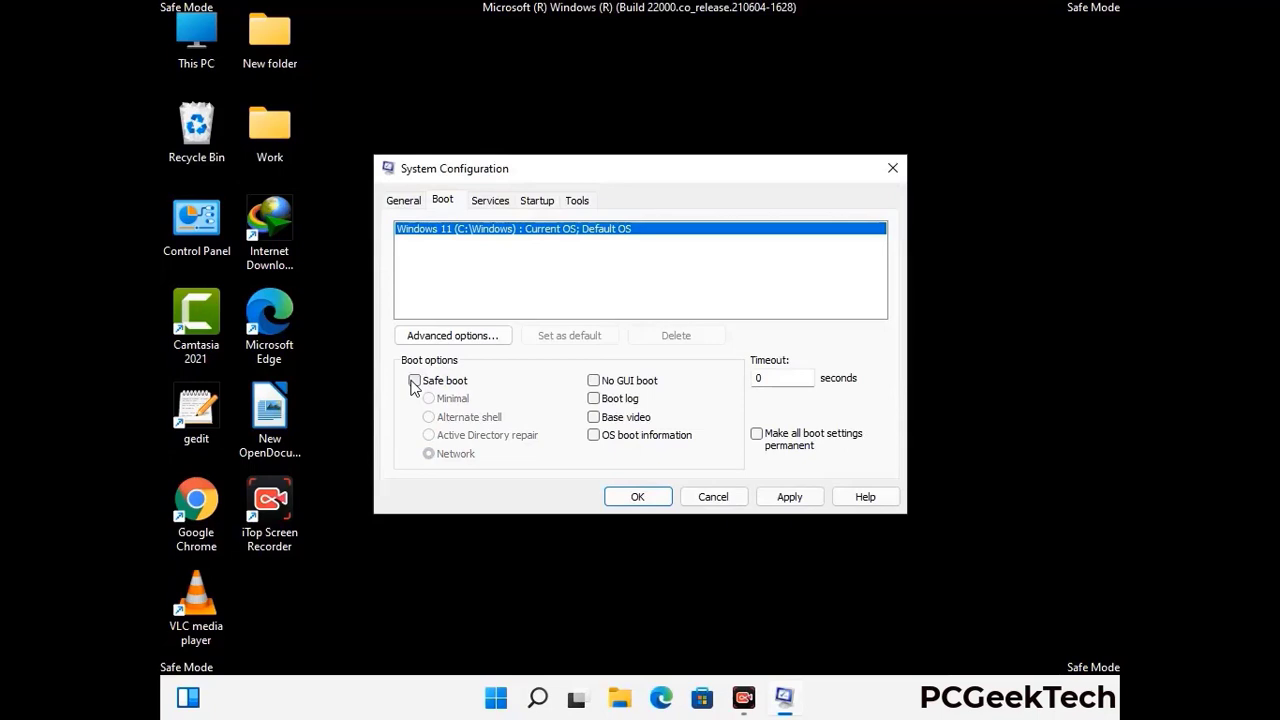